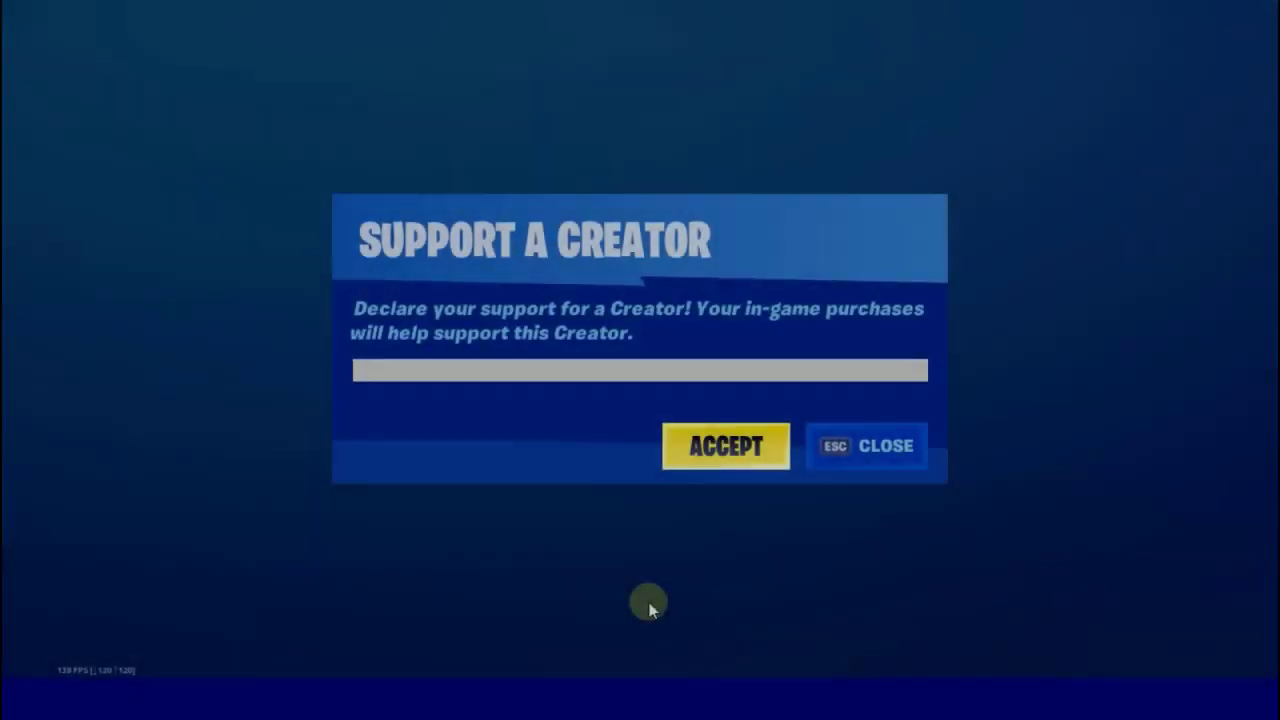
Enter the creator code Reknotic in the Support a Creator dialog and accept it
type("Reknotic")
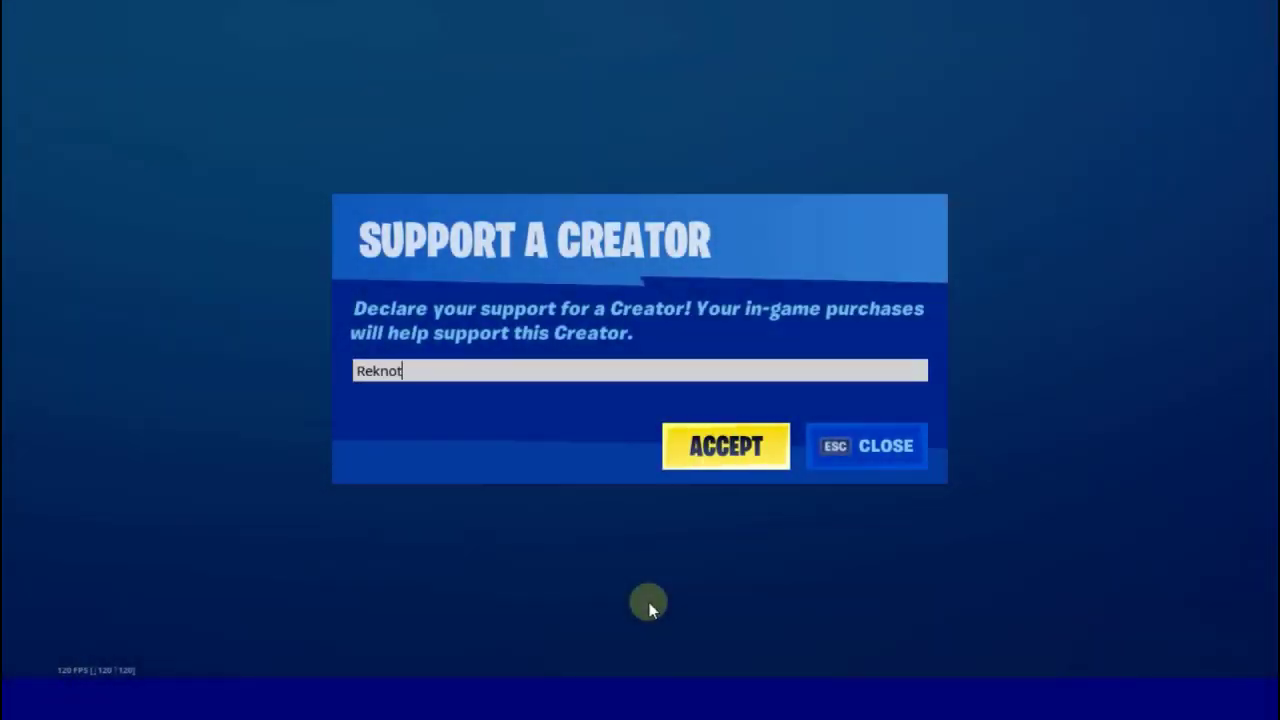
left_click(702, 447)
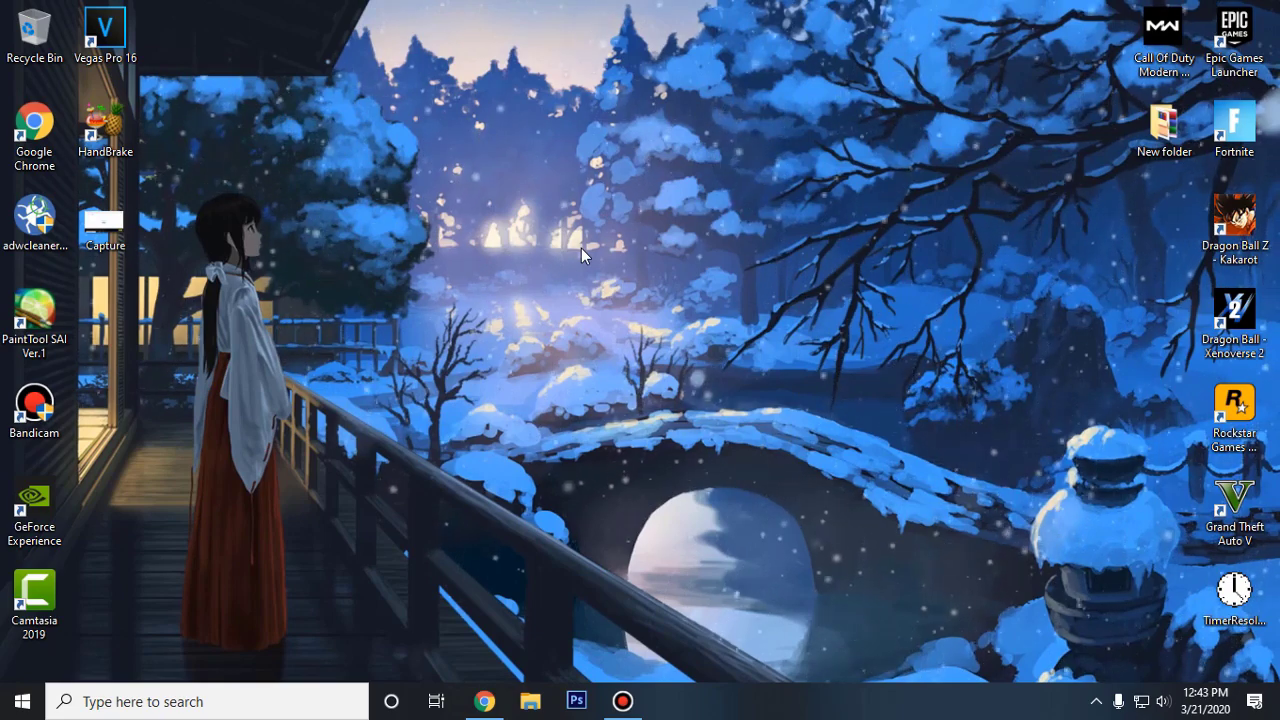
Open the Network reset page in the Network & Internet section of Windows Settings
left_click(22, 701)
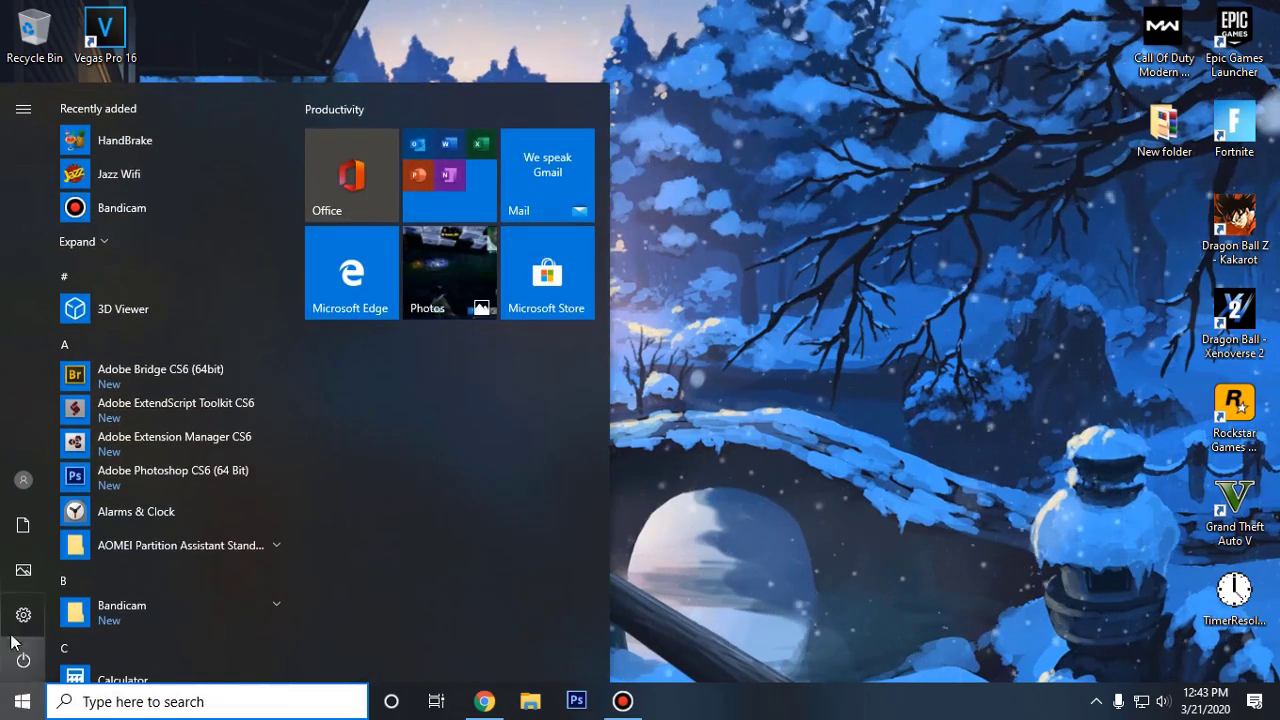
left_click(72, 616)
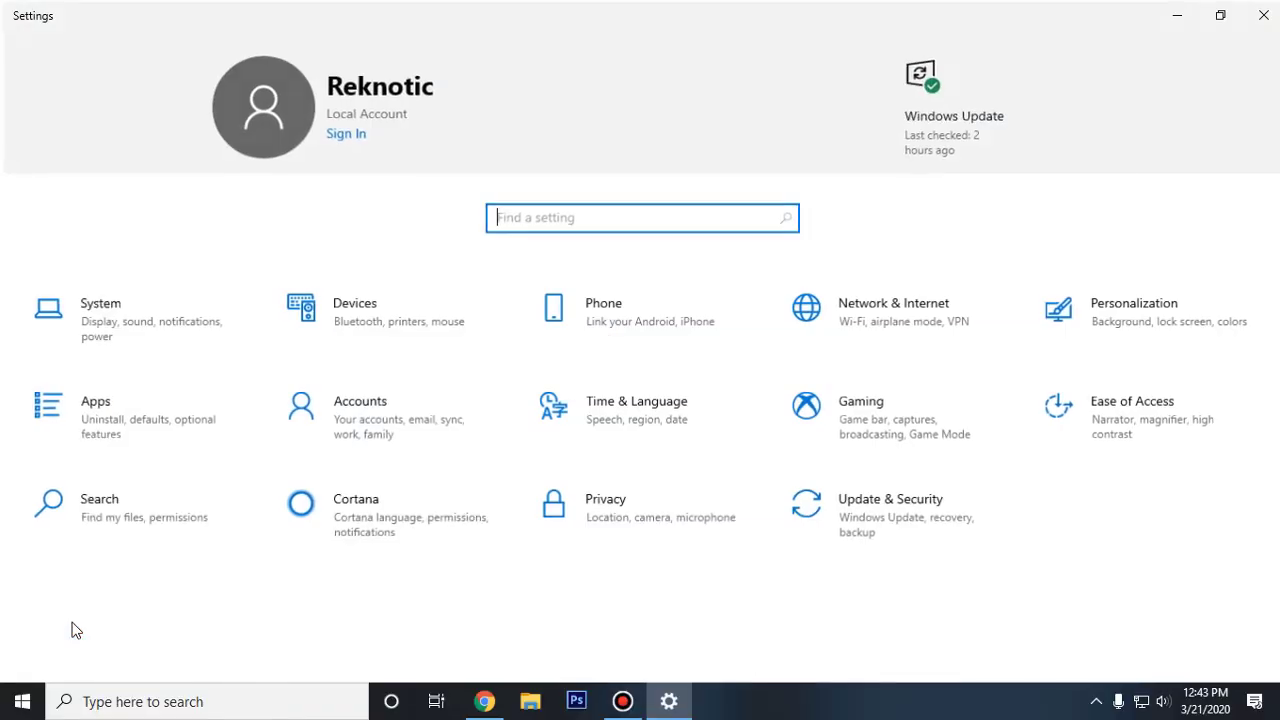
left_click(888, 335)
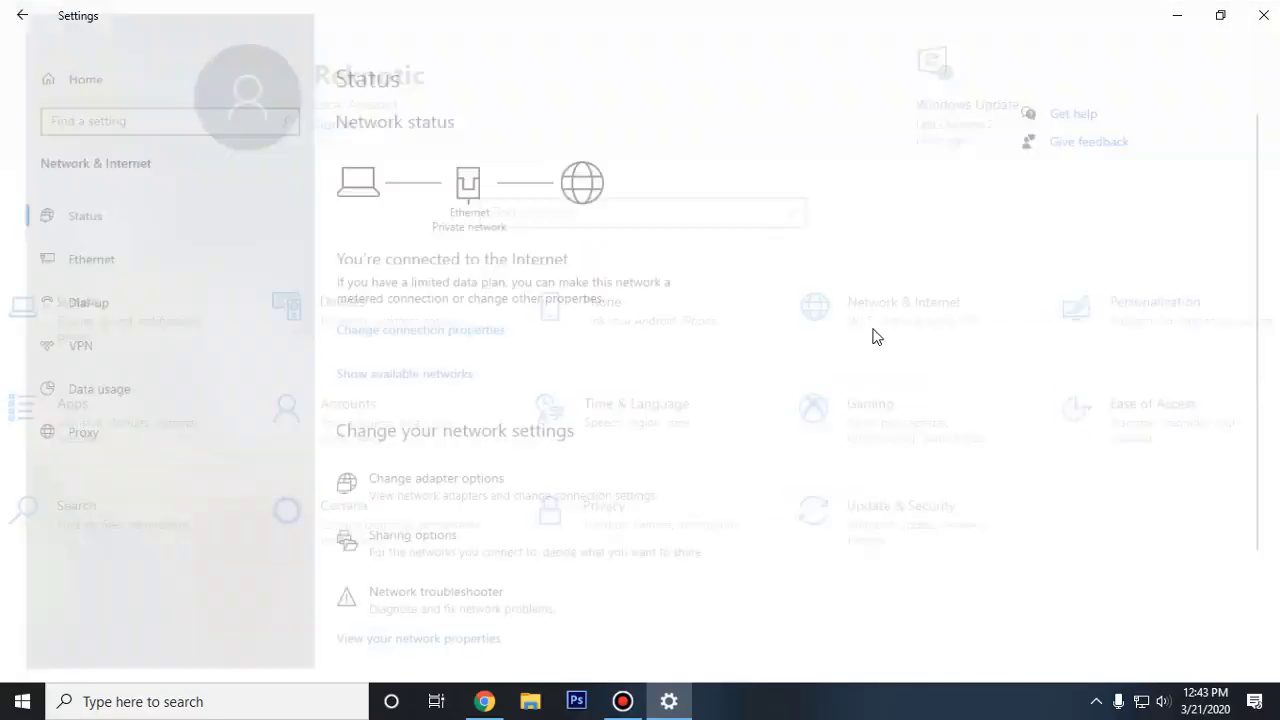
scroll(631, 463, "down", 2)
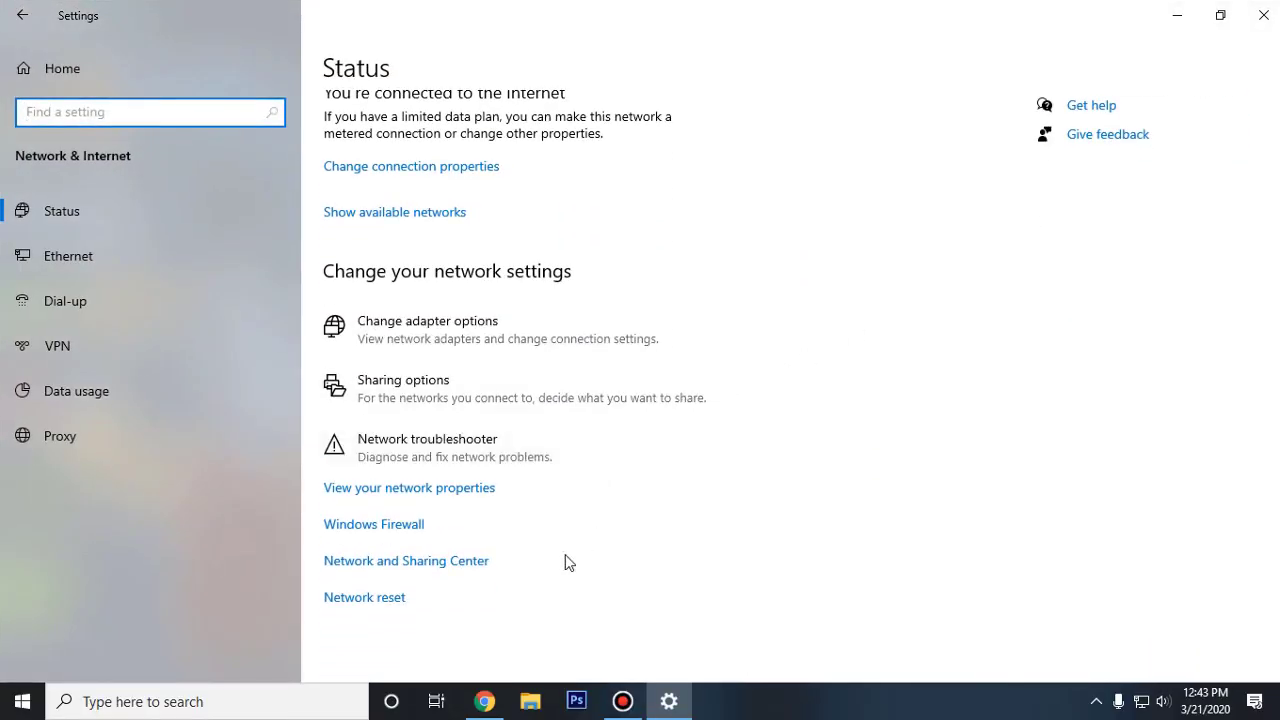
left_click(390, 600)
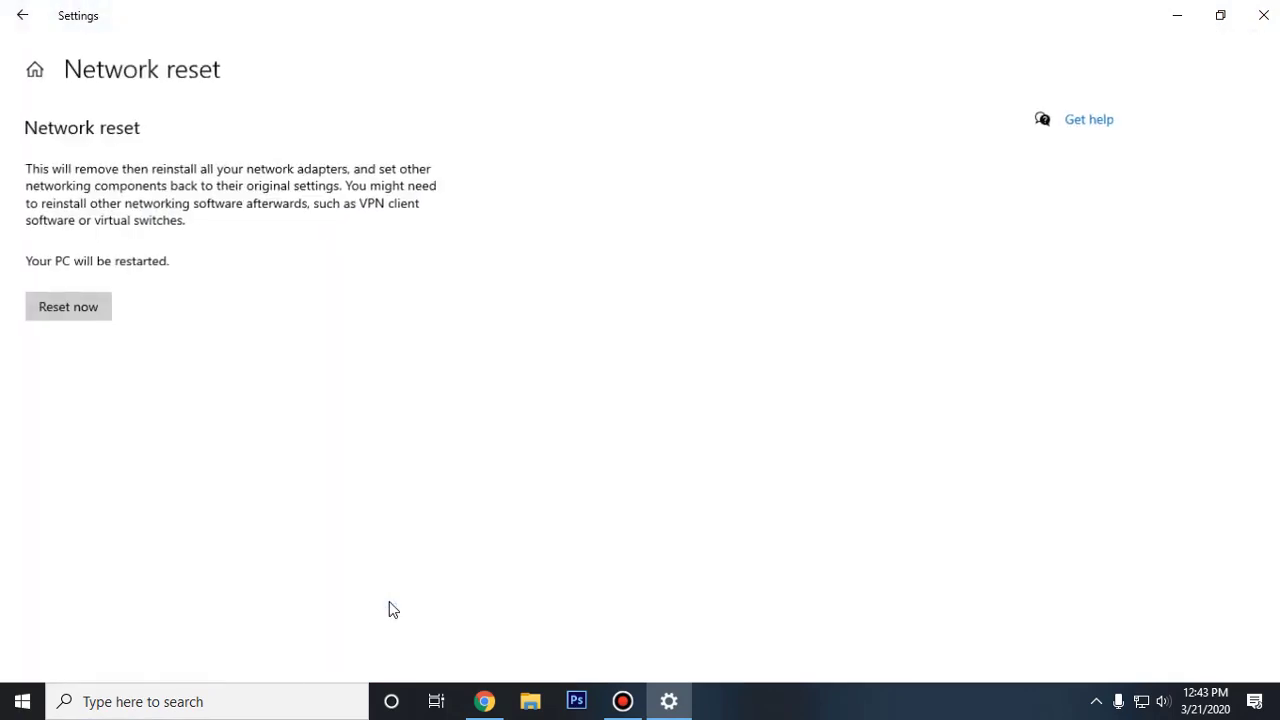
Start a network reset, decline its confirmation, and close Windows Settings
left_click(85, 316)
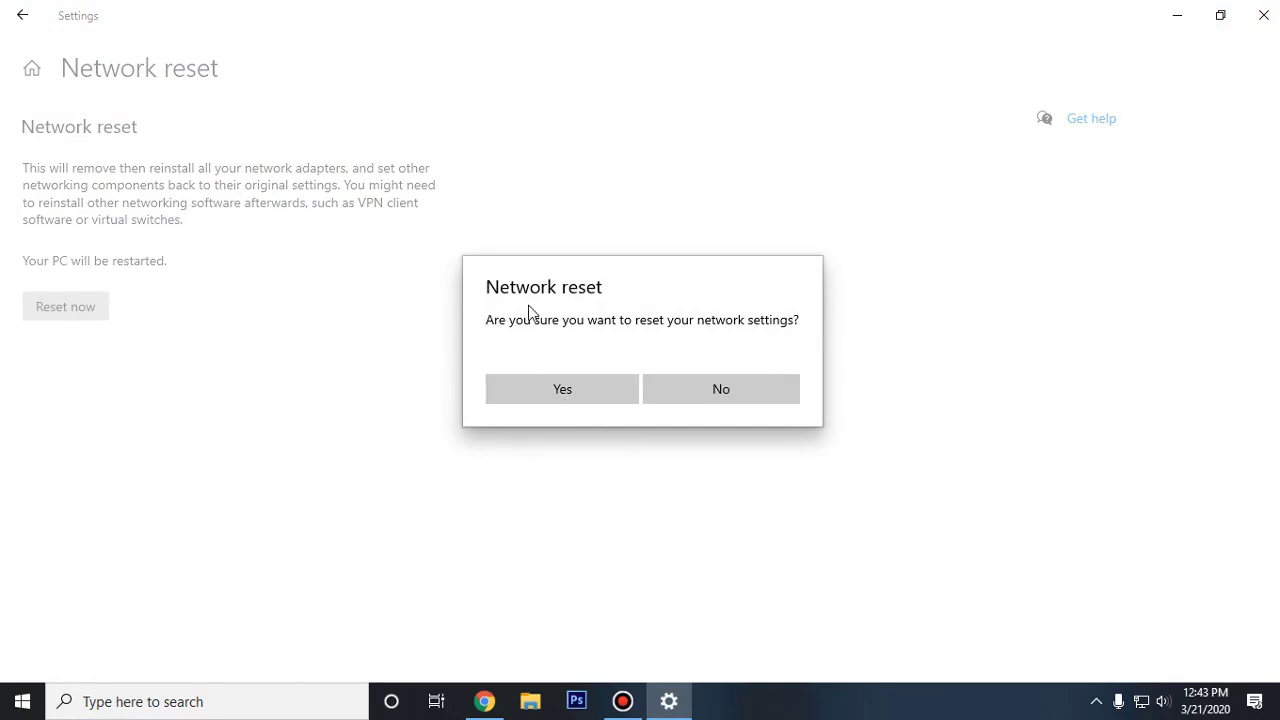
left_click(756, 390)
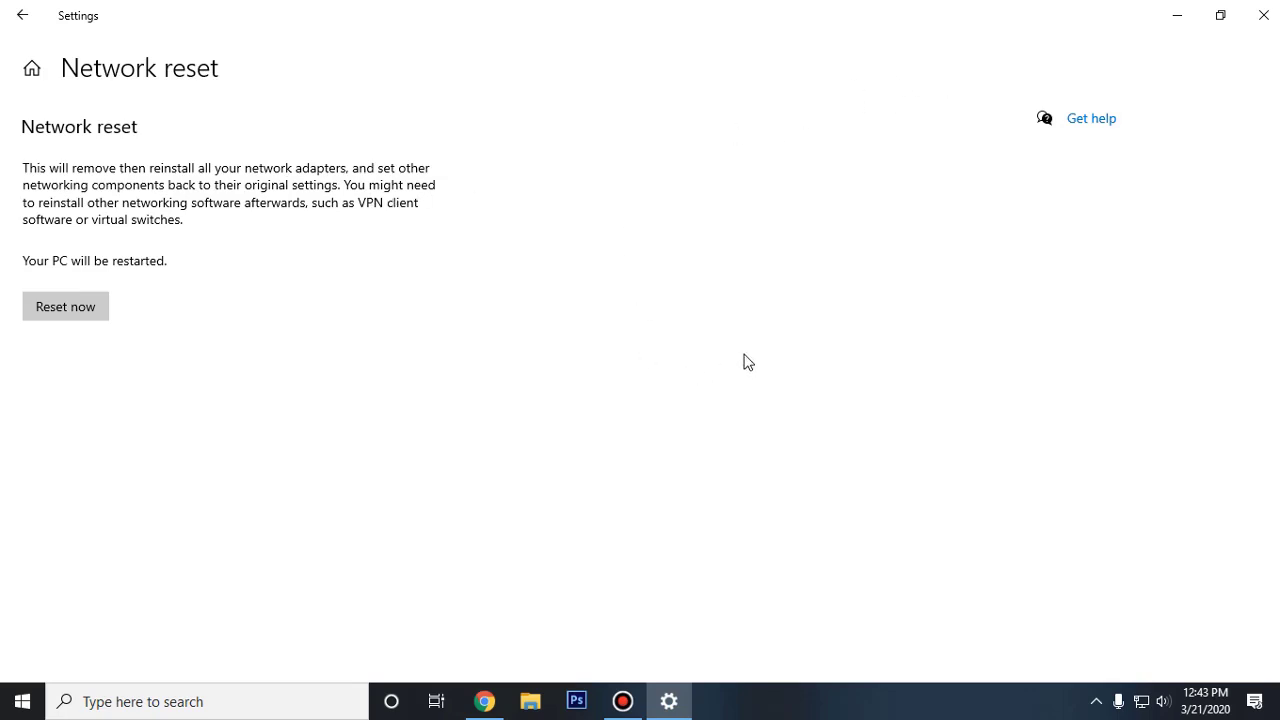
left_click(1263, 15)
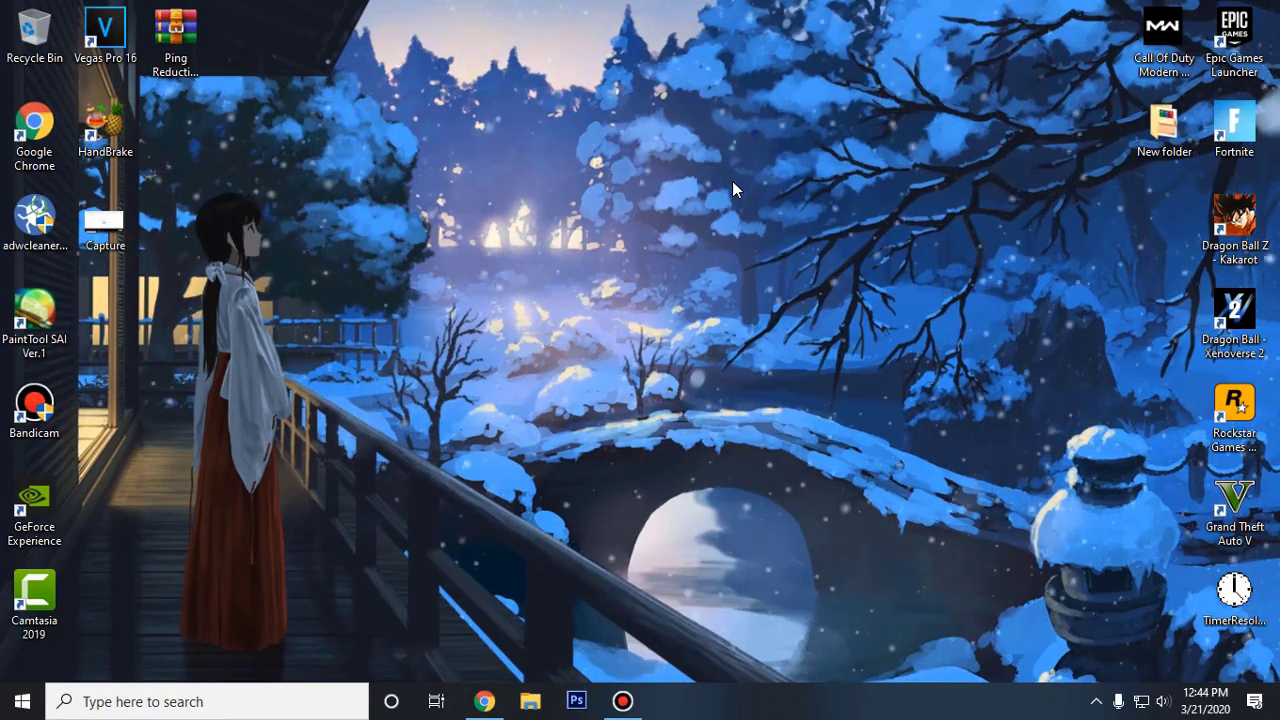
Switch to Chrome to view the FPS_PACK_FORTNITE (2).rar download page, dismiss its extension offer, and minimize the browser
left_click(200, 47)
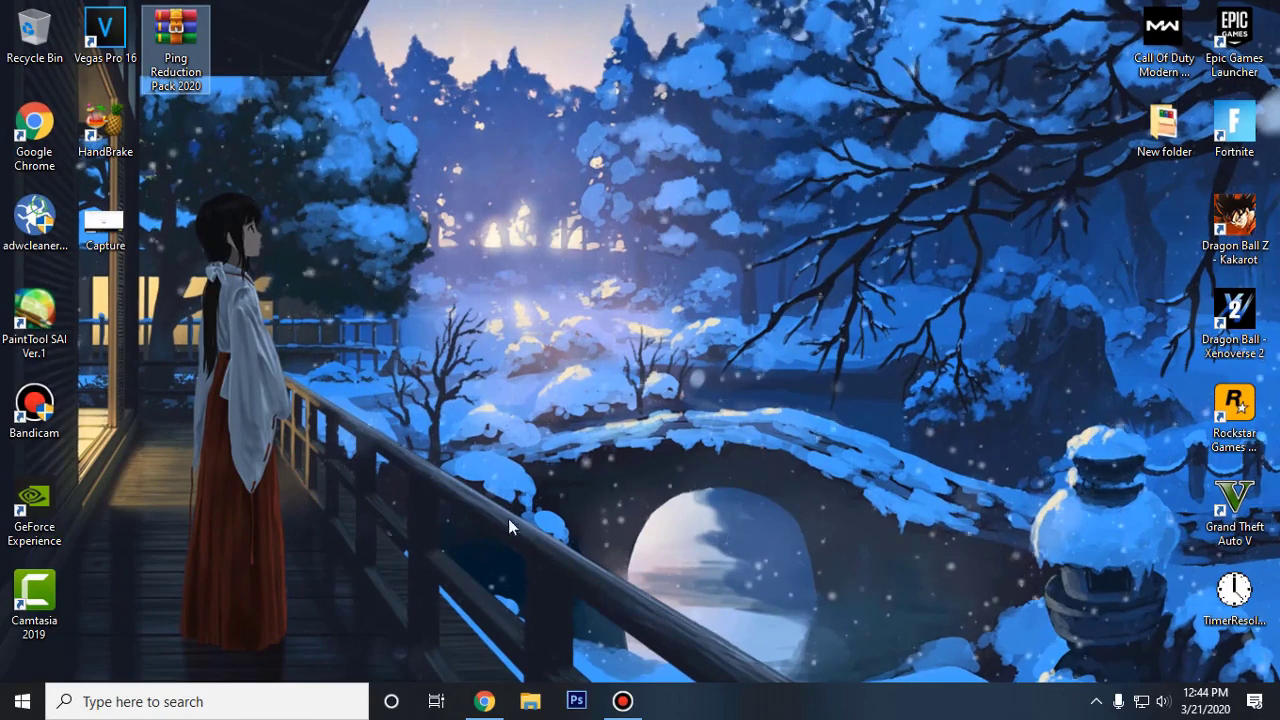
left_click(485, 703)
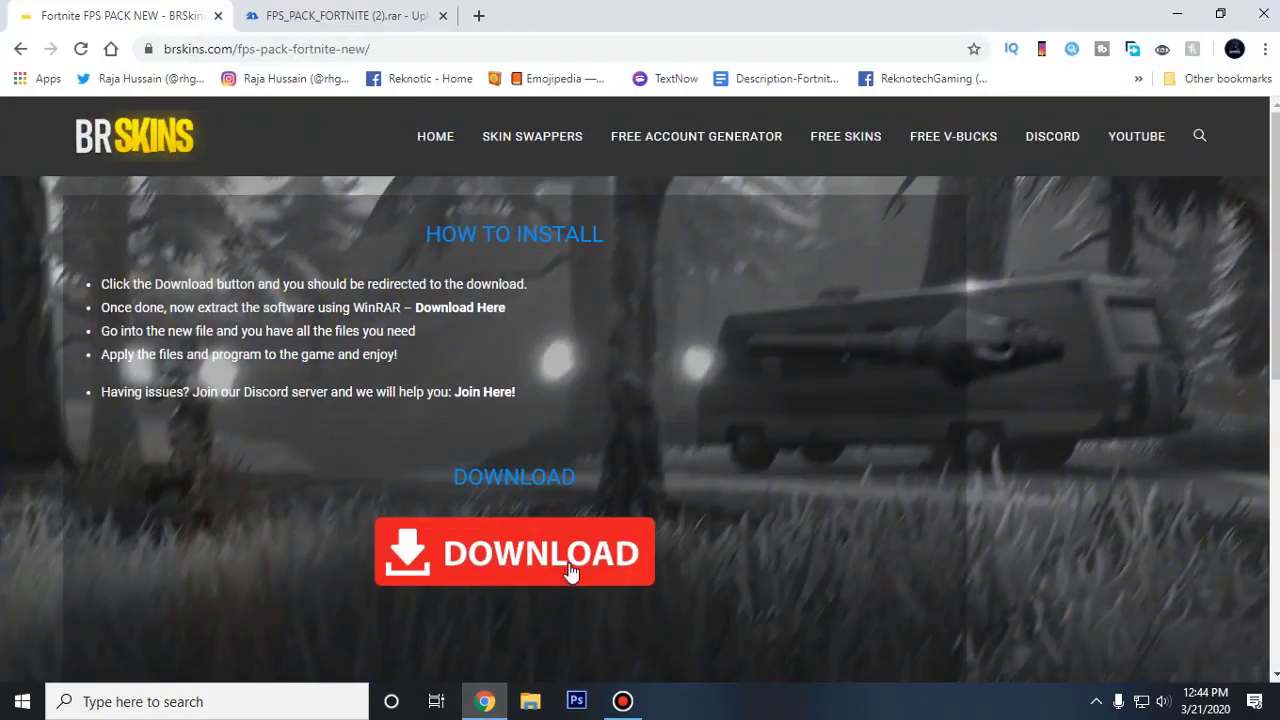
left_click(372, 16)
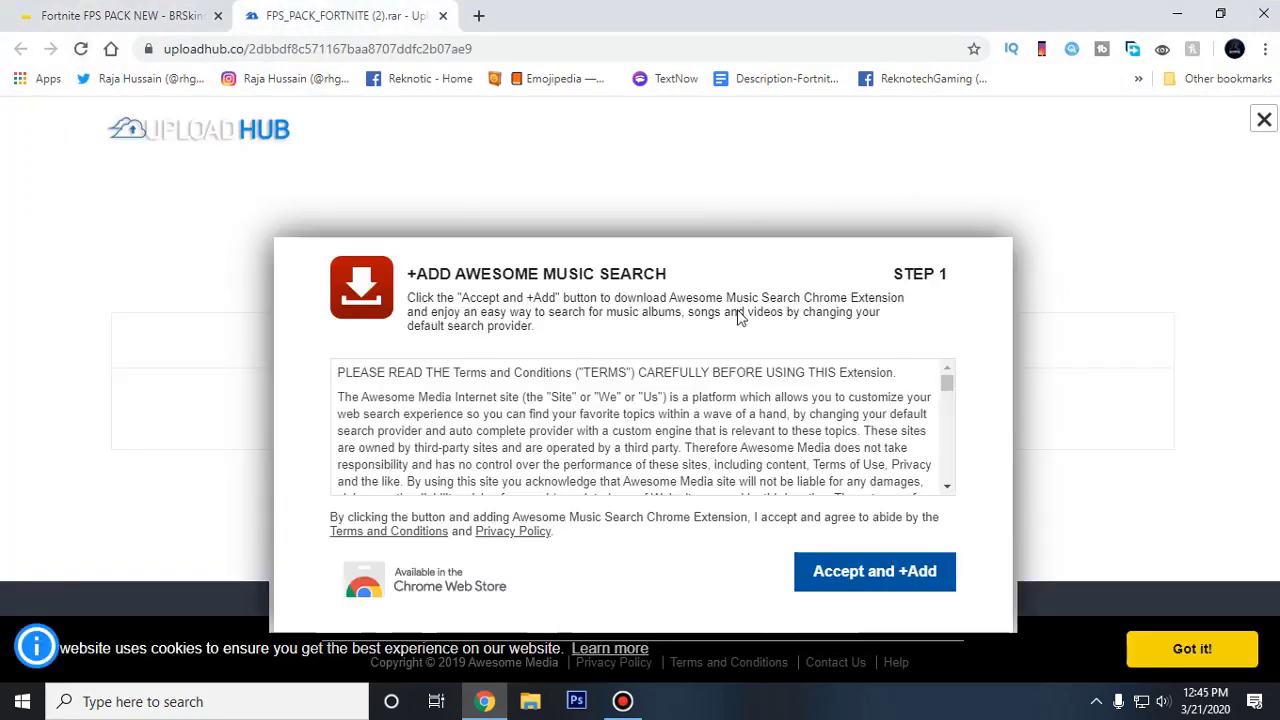
left_click(1262, 122)
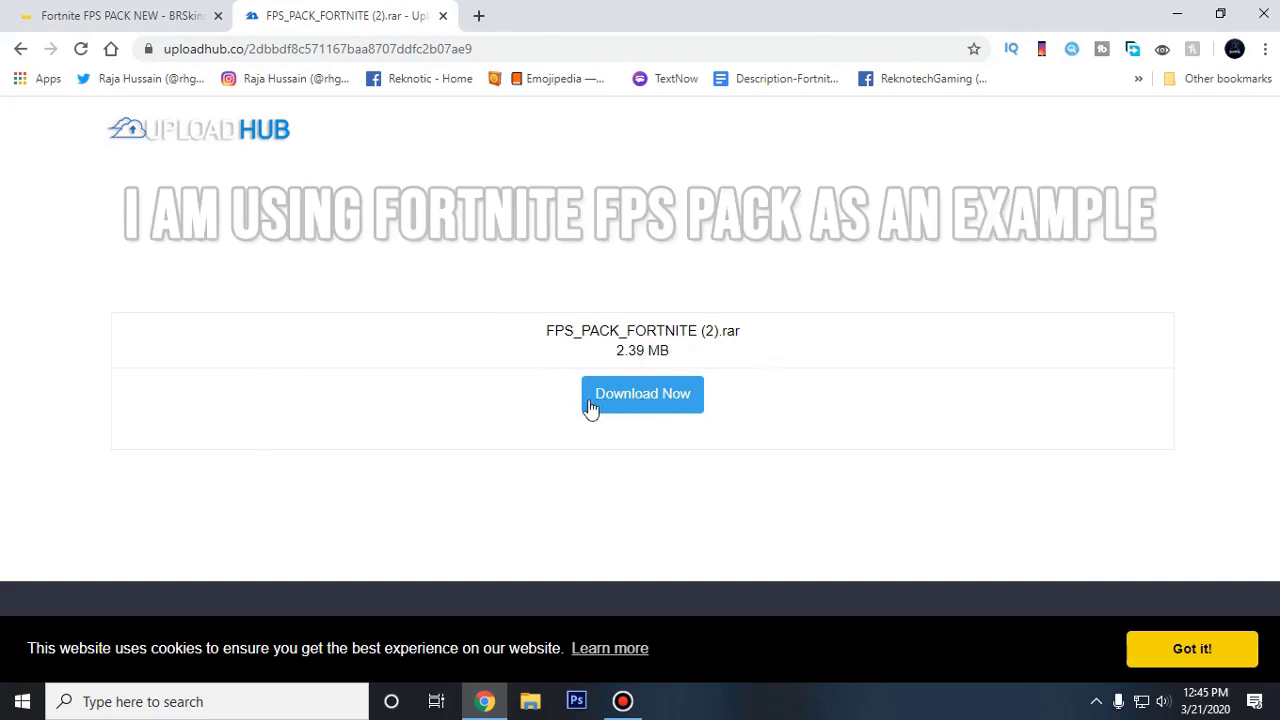
left_click(1177, 14)
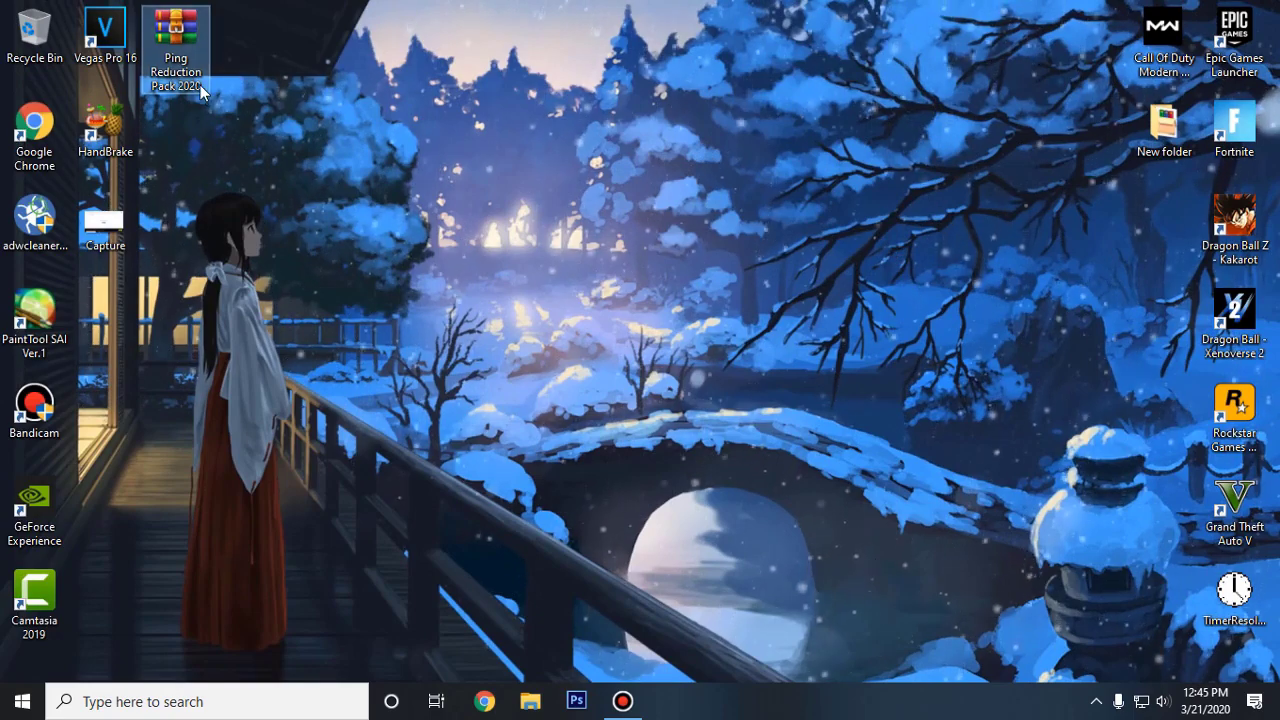
Extract the Ping Reduction Pack 2020 archive directly onto the desktop and open the extracted folder
right_click(168, 42)
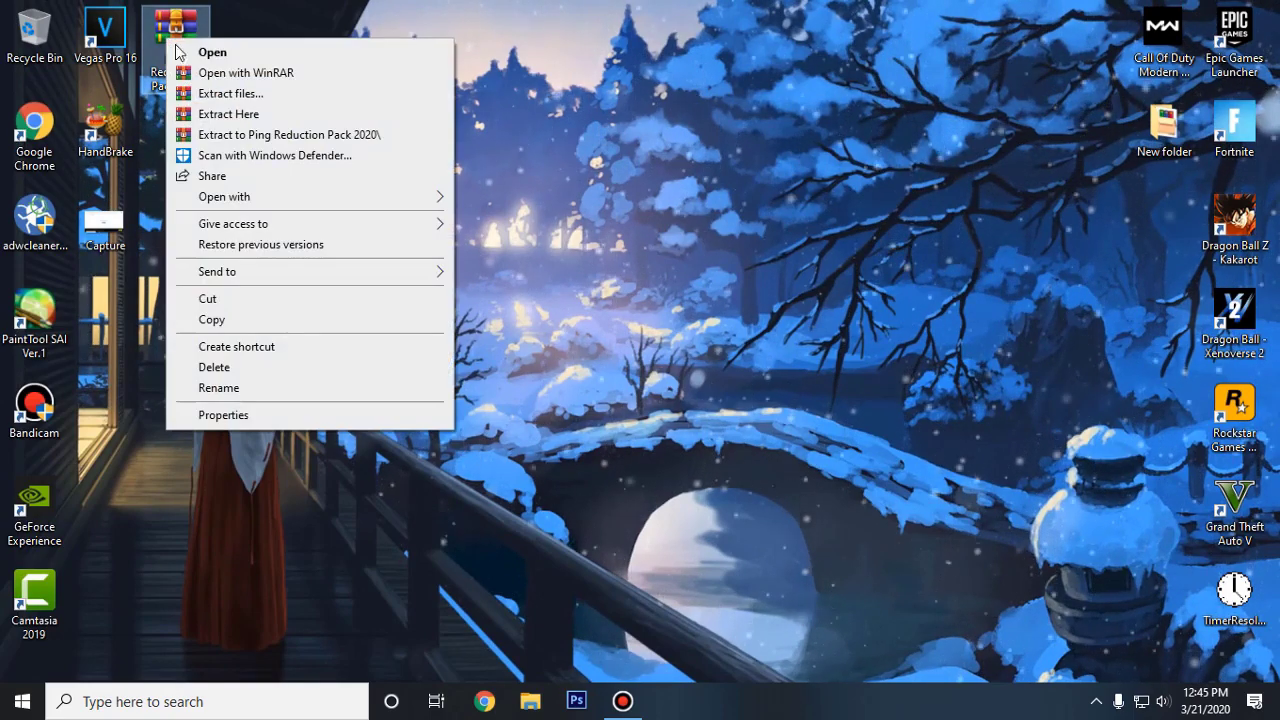
left_click(245, 114)
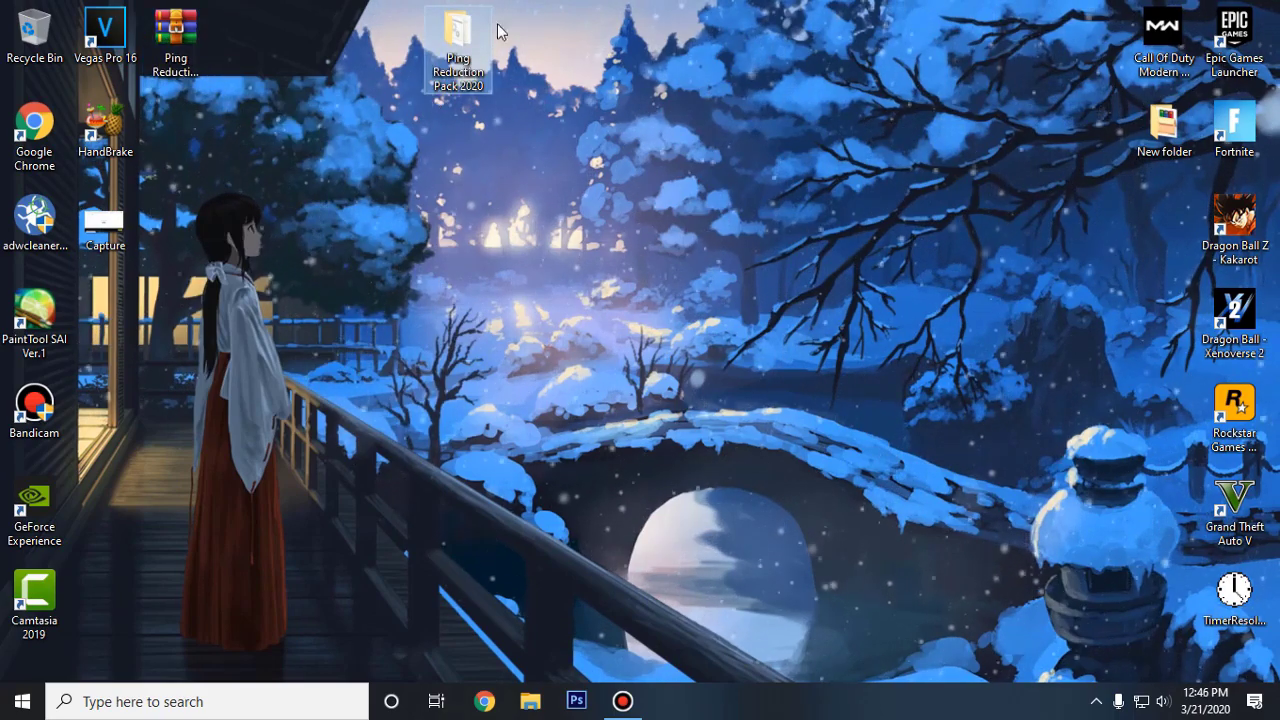
double_click(470, 54)
Look over the files in the pack and read the "1. Details About Steps" document, then close it
left_click(424, 140)
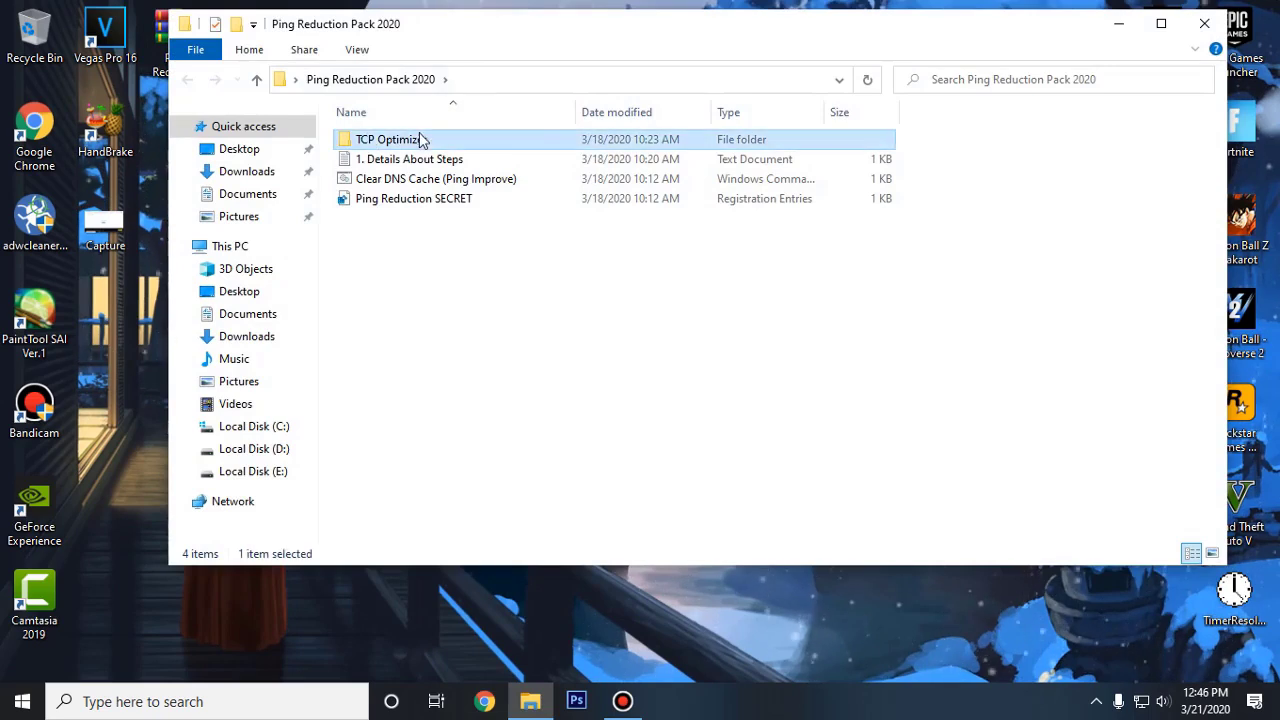
left_click(395, 180)
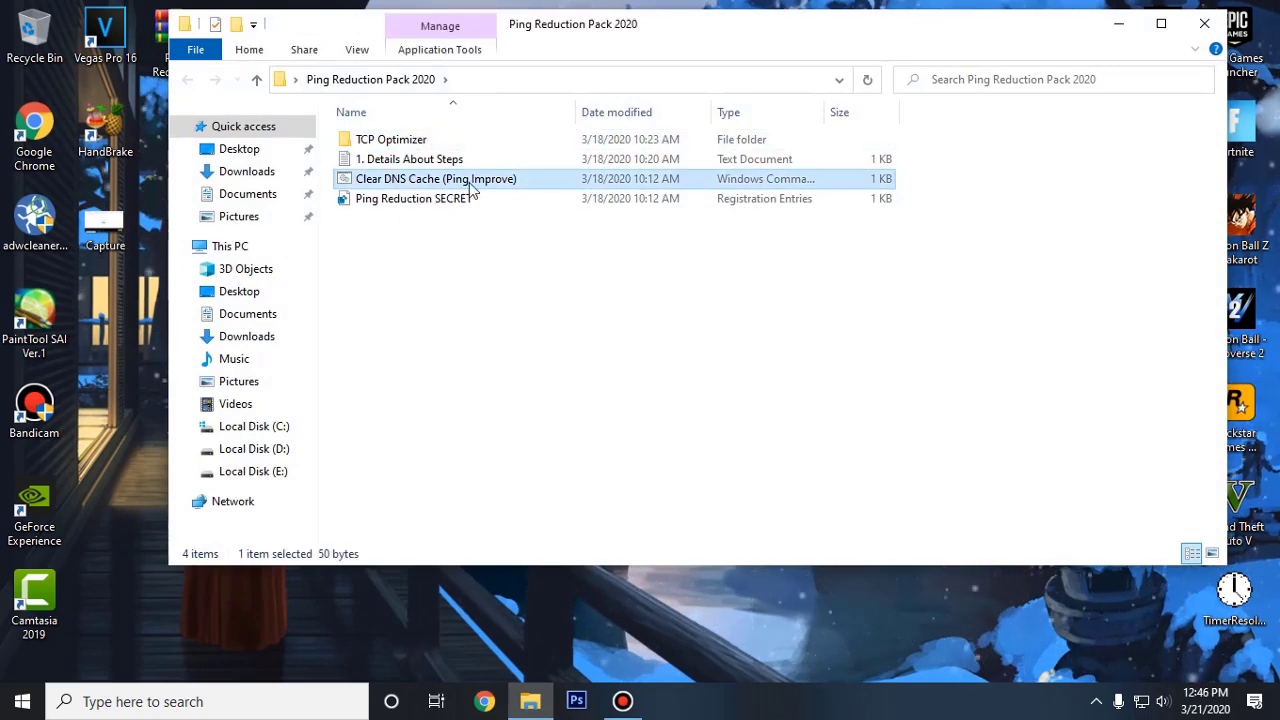
left_click(360, 202)
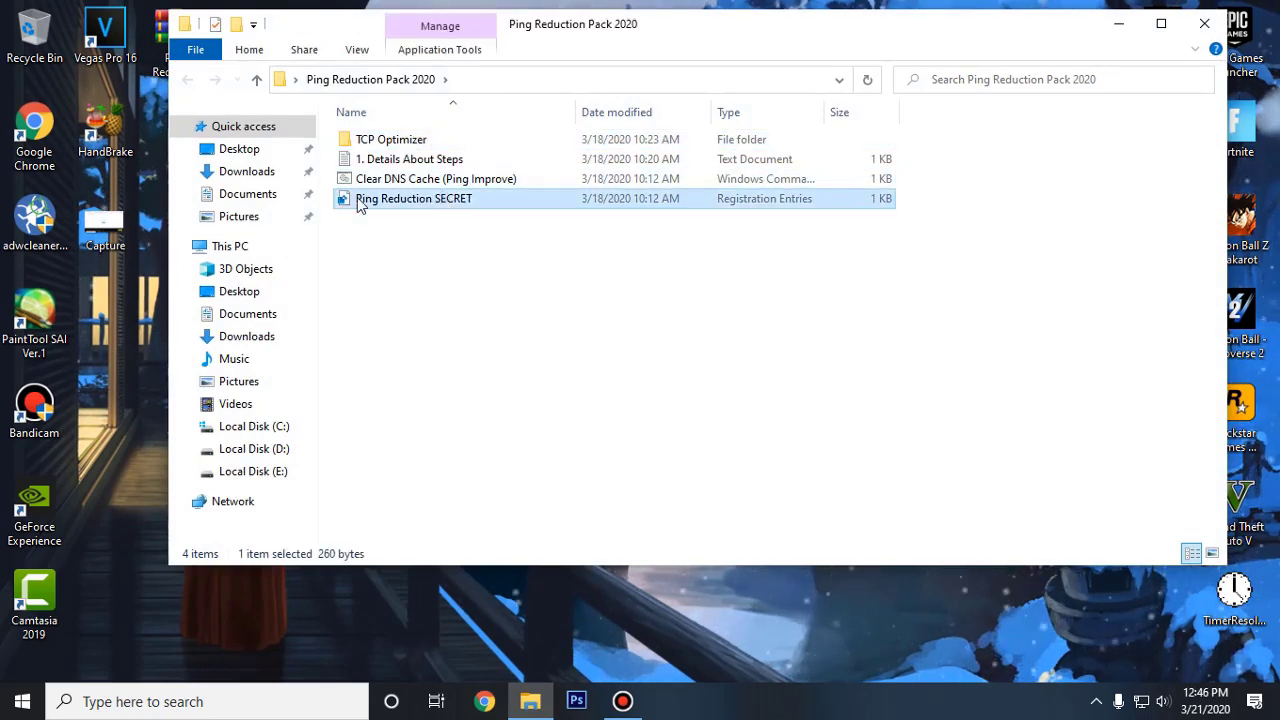
left_click(491, 249)
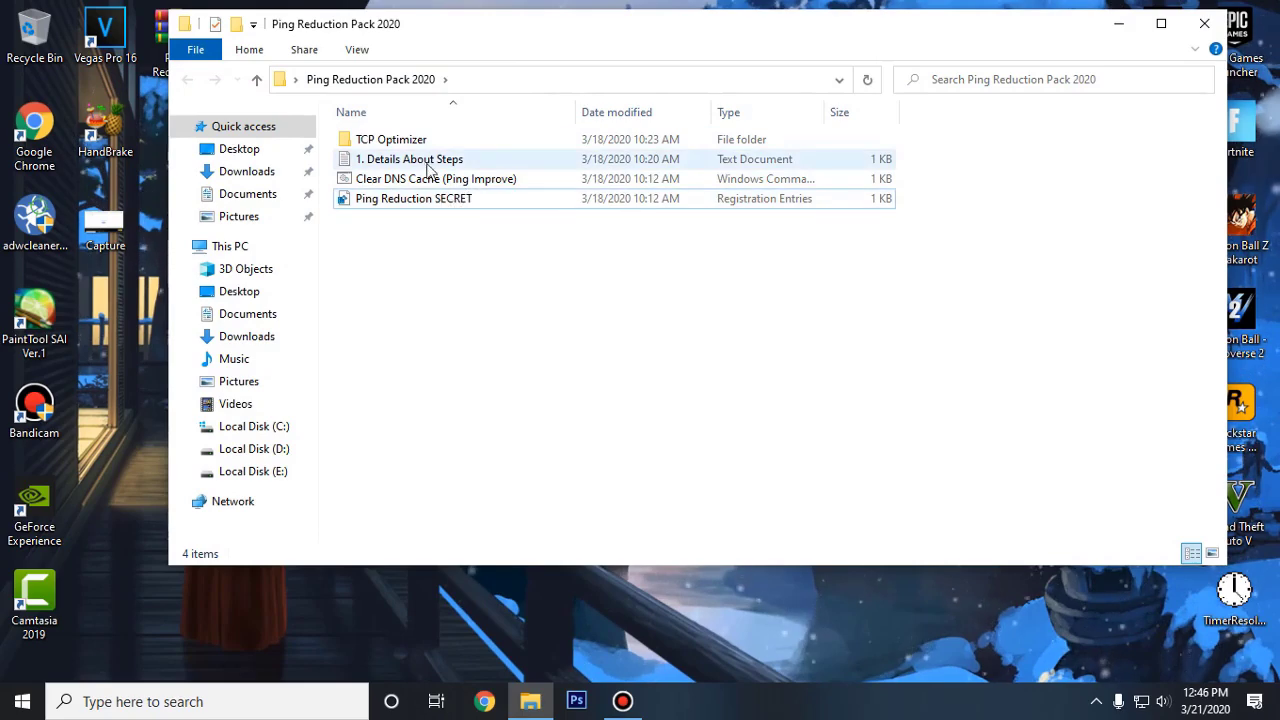
double_click(466, 159)
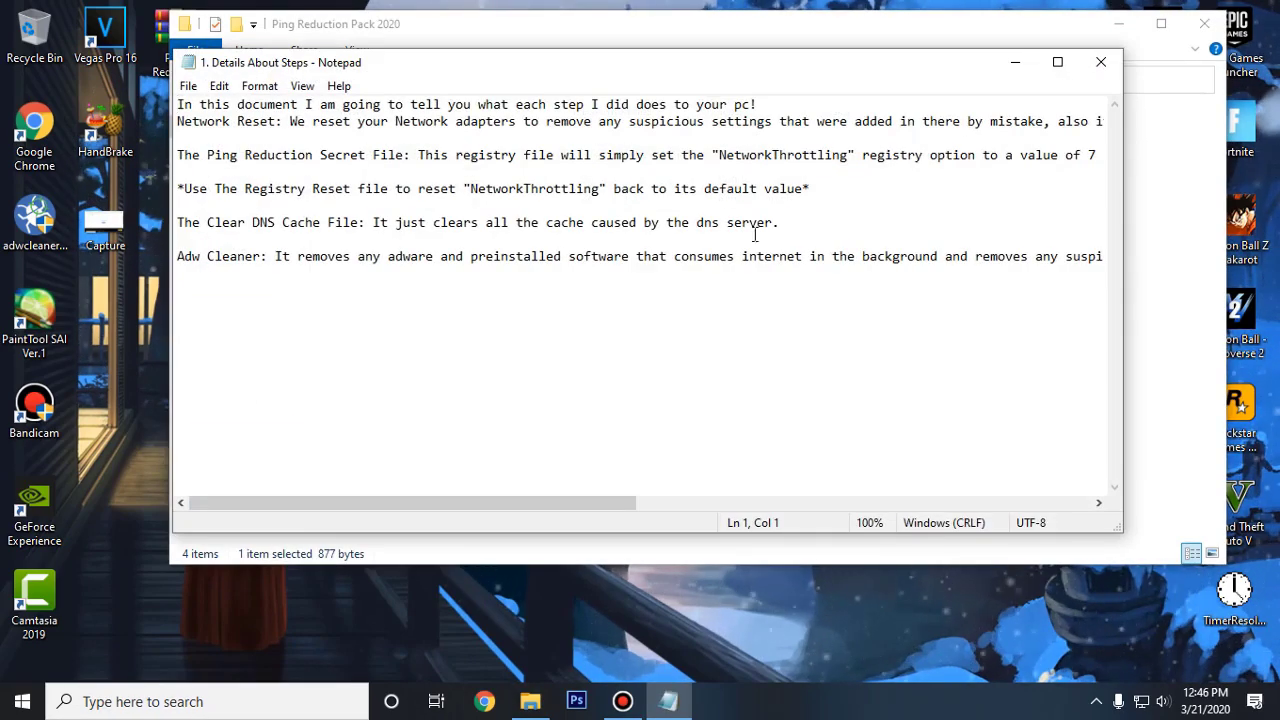
left_click(1099, 66)
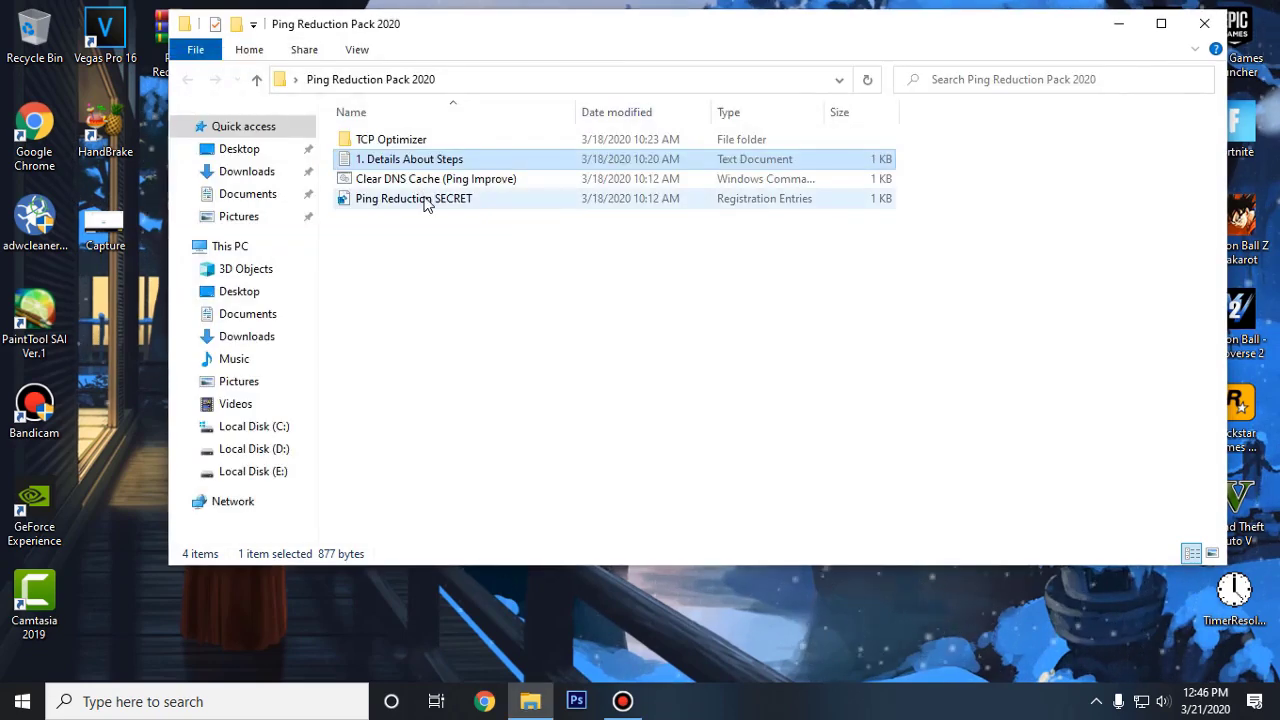
Merge the Ping Reduction SECRET registration file into the Windows registry and confirm the change
right_click(455, 198)
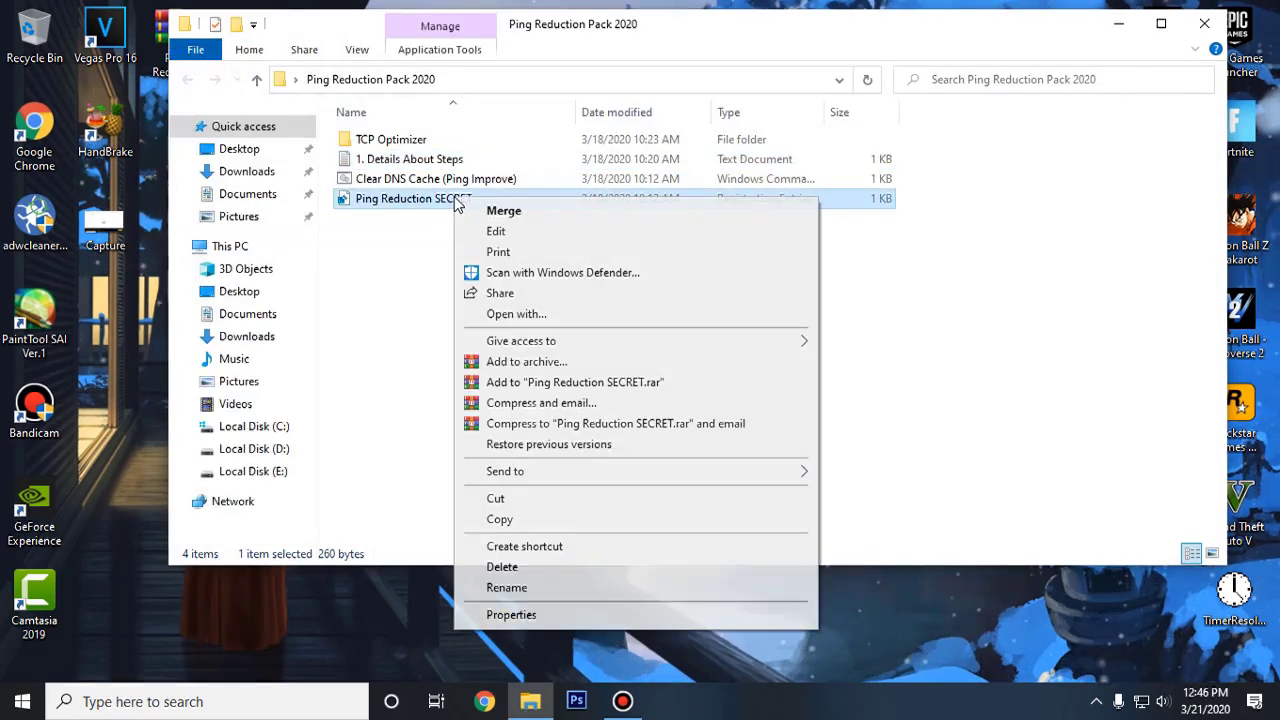
left_click(556, 214)
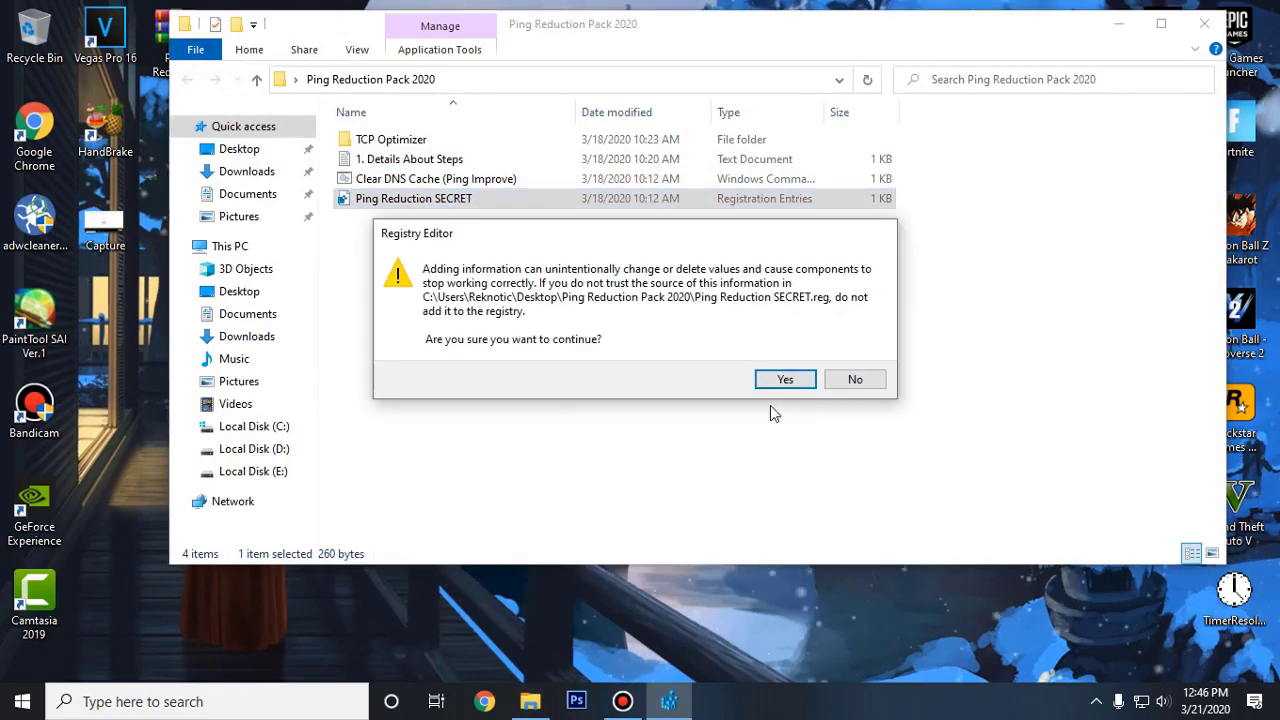
left_click(787, 379)
left_click(867, 357)
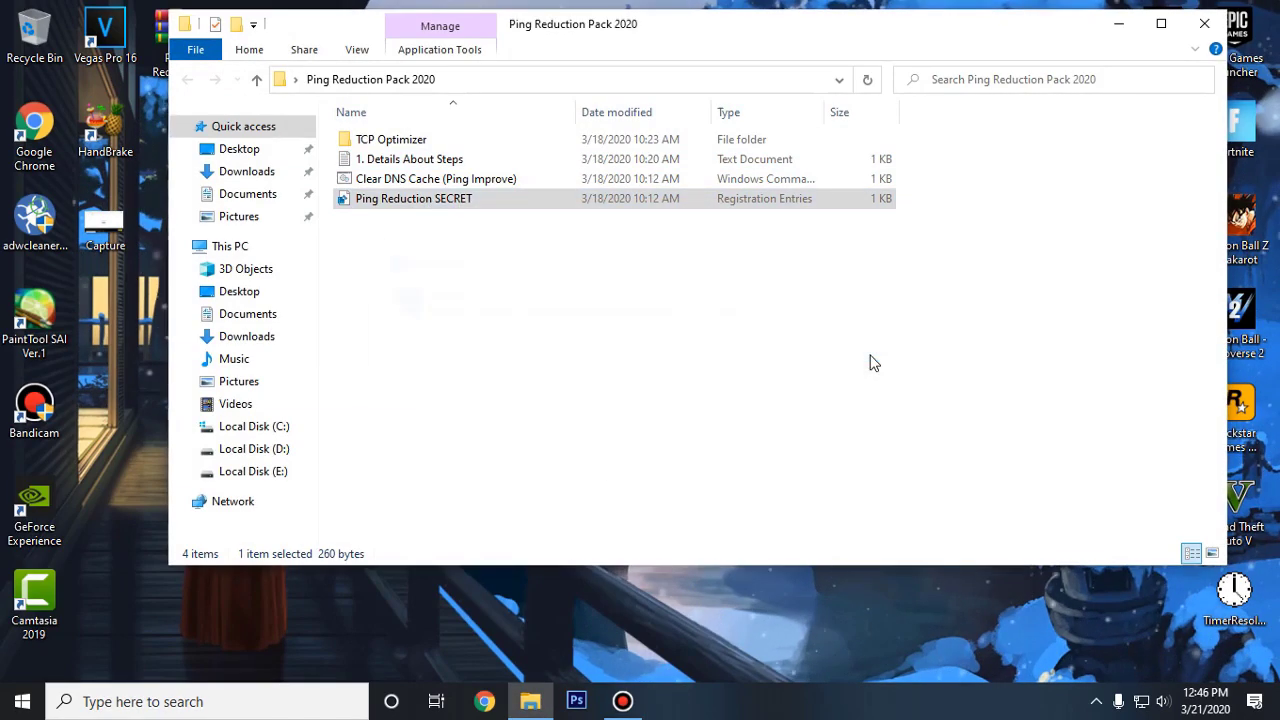
Run the Clear DNS Cache (Ping Improve) script as administrator and dismiss its command window
right_click(485, 186)
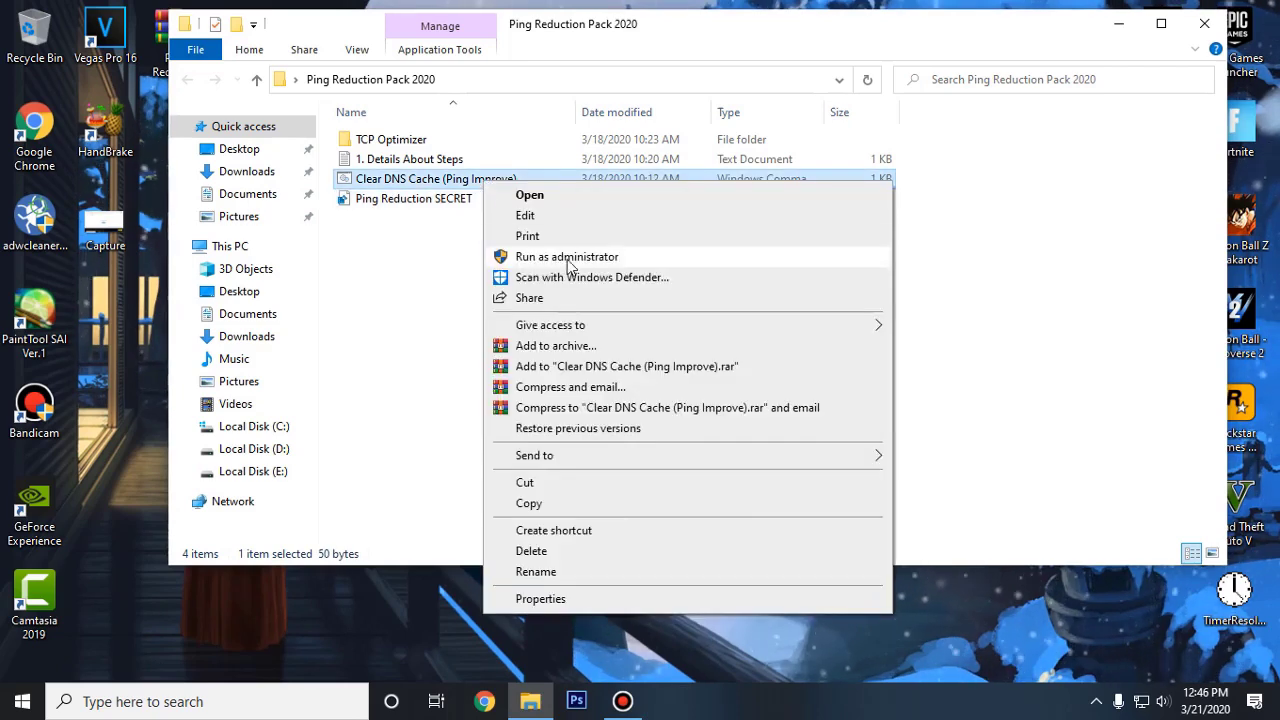
left_click(647, 259)
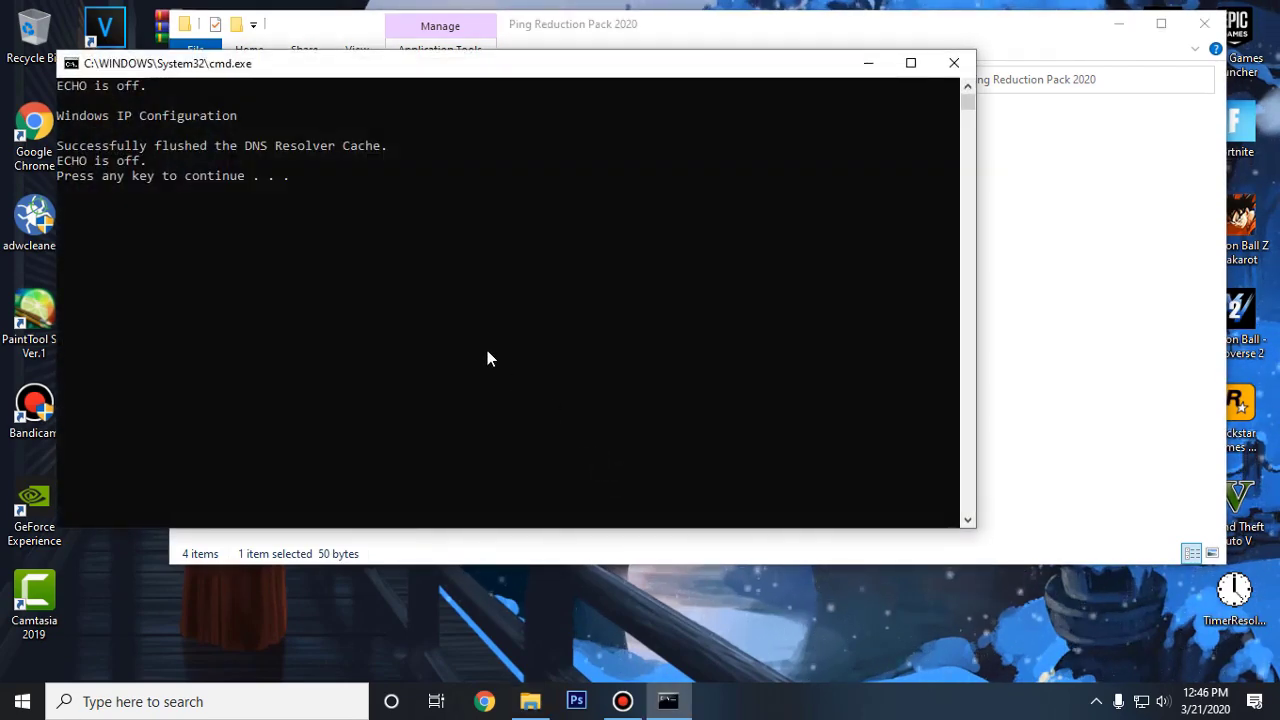
key("Return")
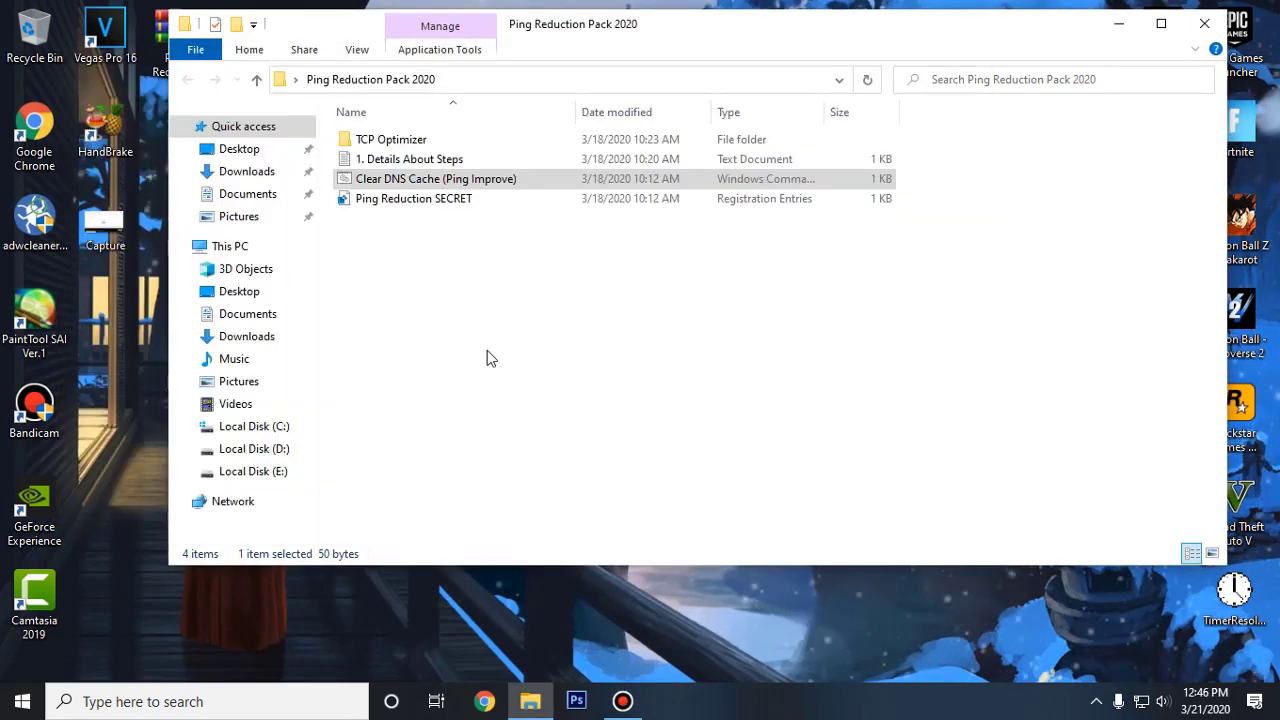
Open the TCP Optimizer folder and launch the TCPOptimizer application as administrator
double_click(414, 142)
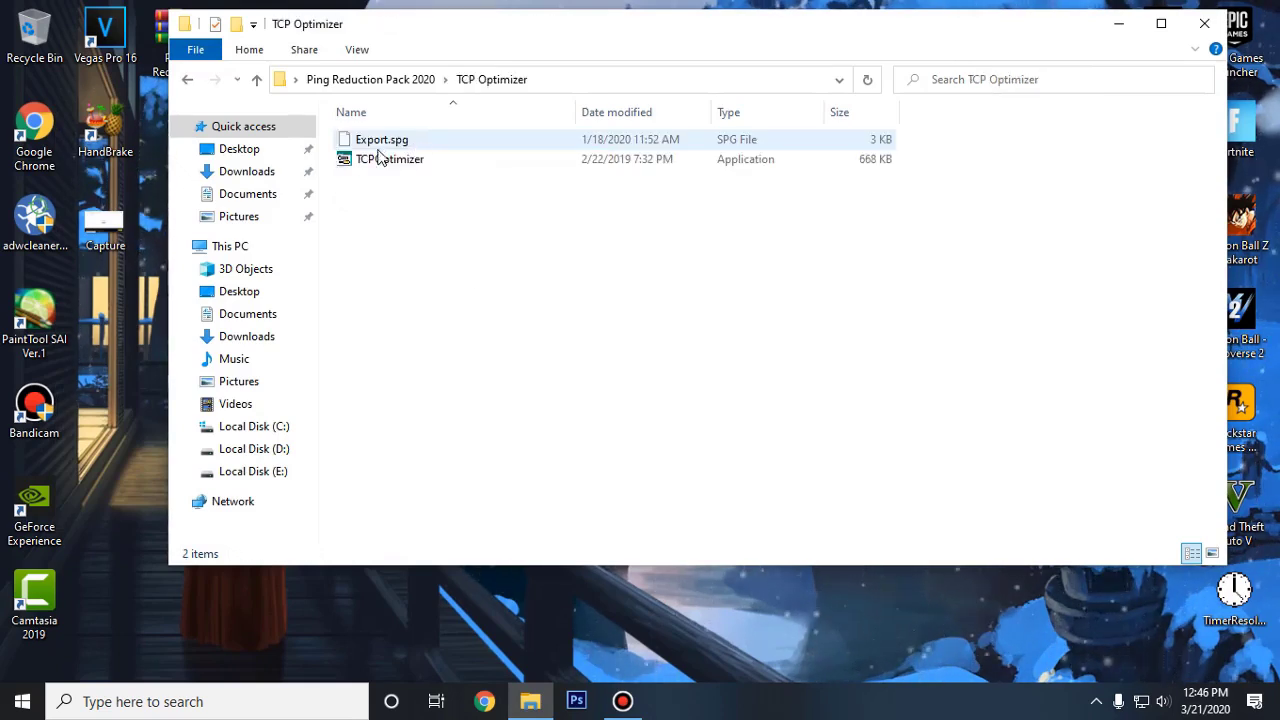
left_click(381, 162)
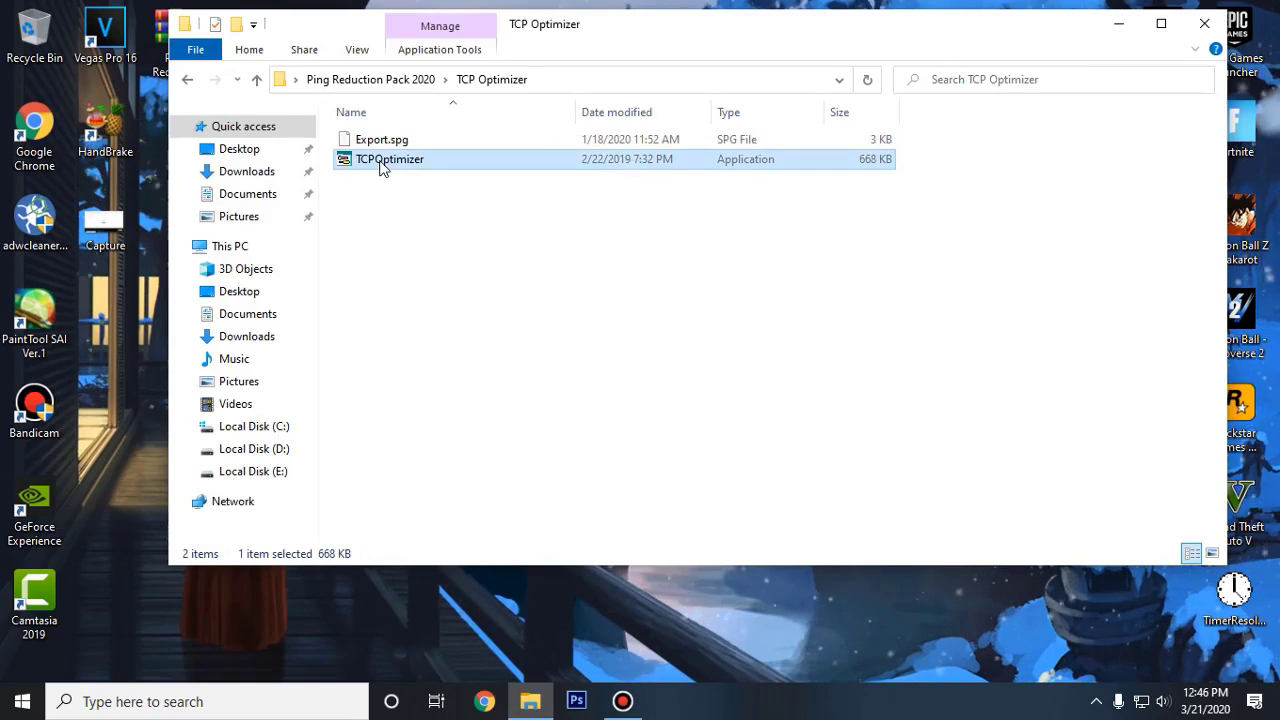
right_click(380, 162)
left_click(505, 197)
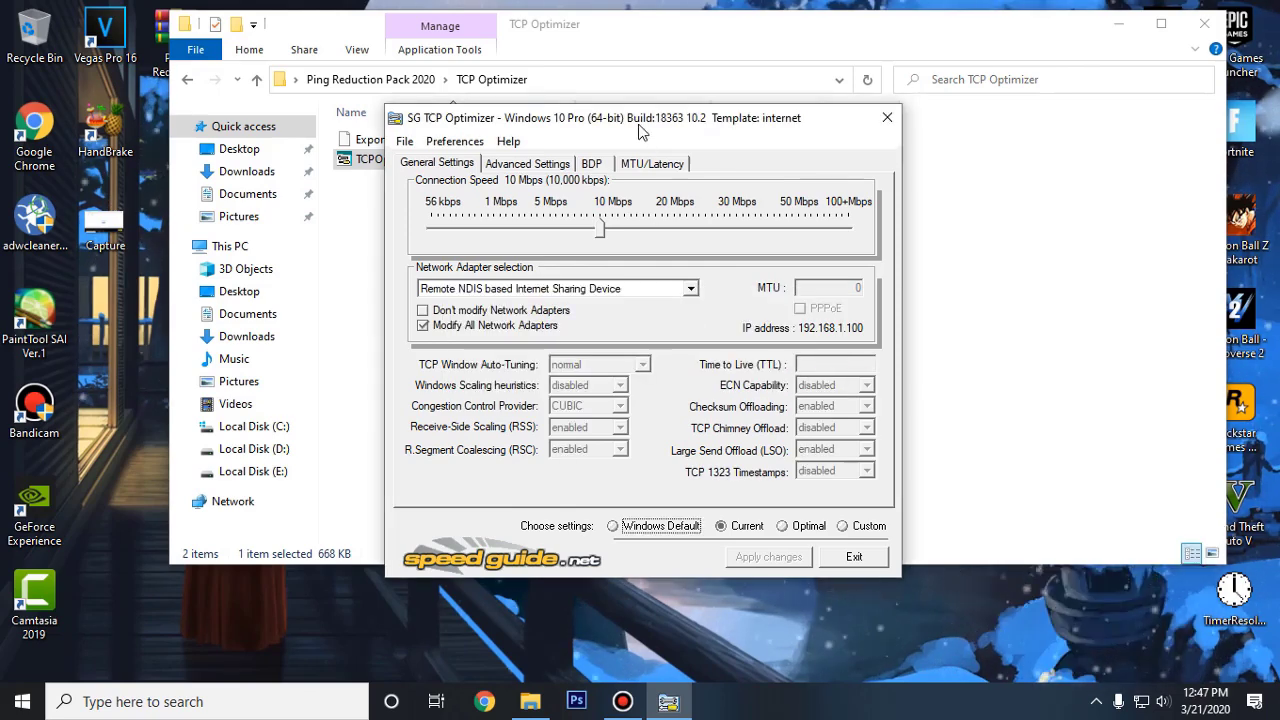
Reposition the SG TCP Optimizer window and set the connection speed to 100 Mbps
left_click_drag(638, 126, 678, 90)
left_click_drag(642, 196, 901, 205)
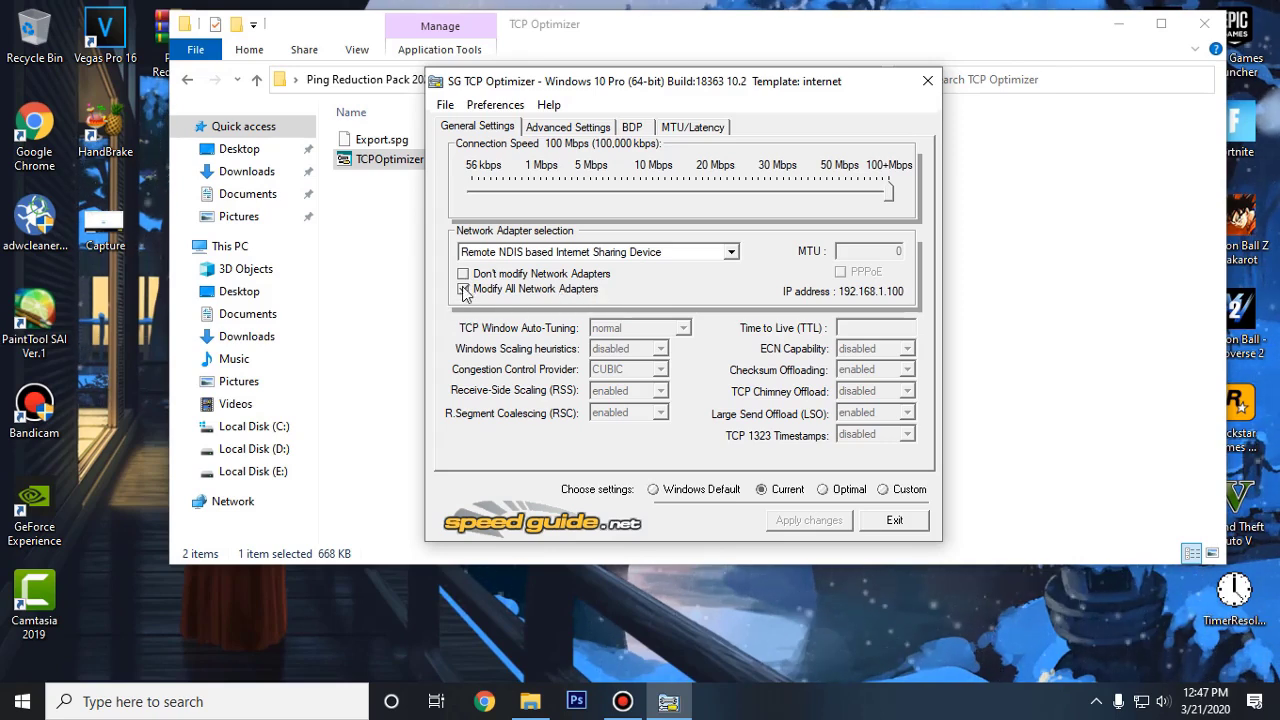
Import the Export.spg settings file into TCP Optimizer and apply the resulting changes
left_click(445, 106)
left_click(449, 201)
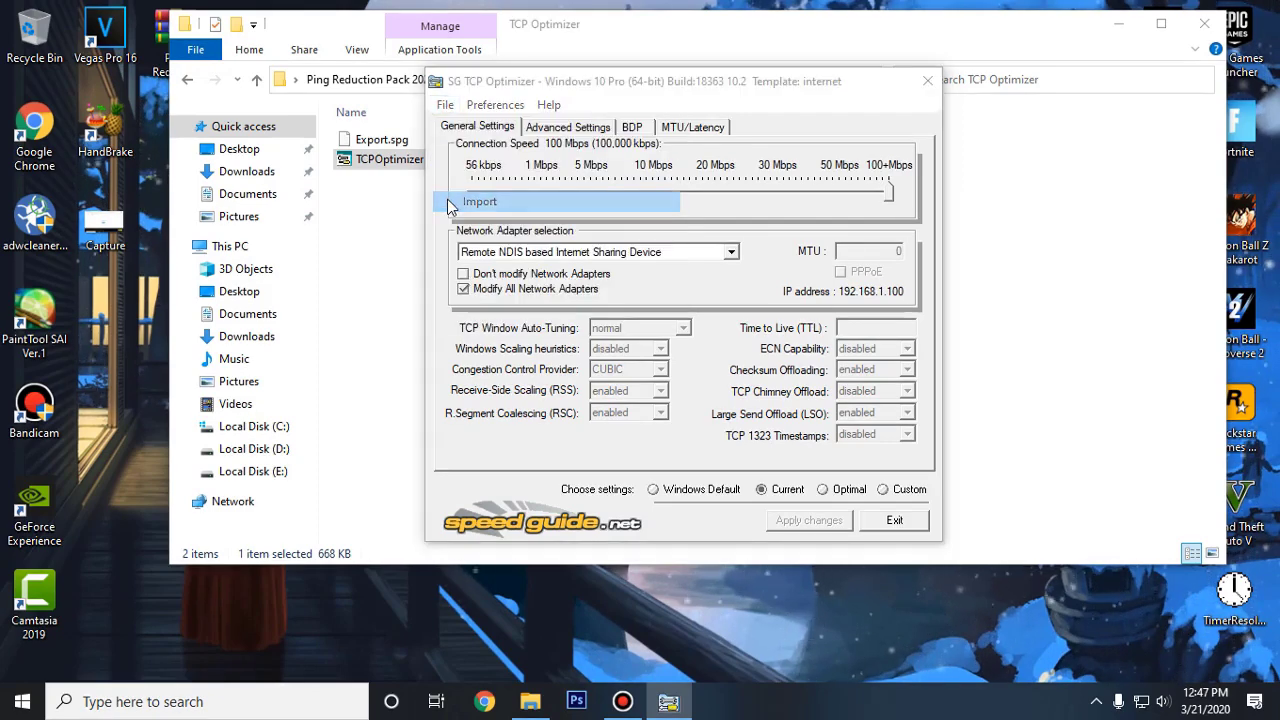
left_click(535, 268)
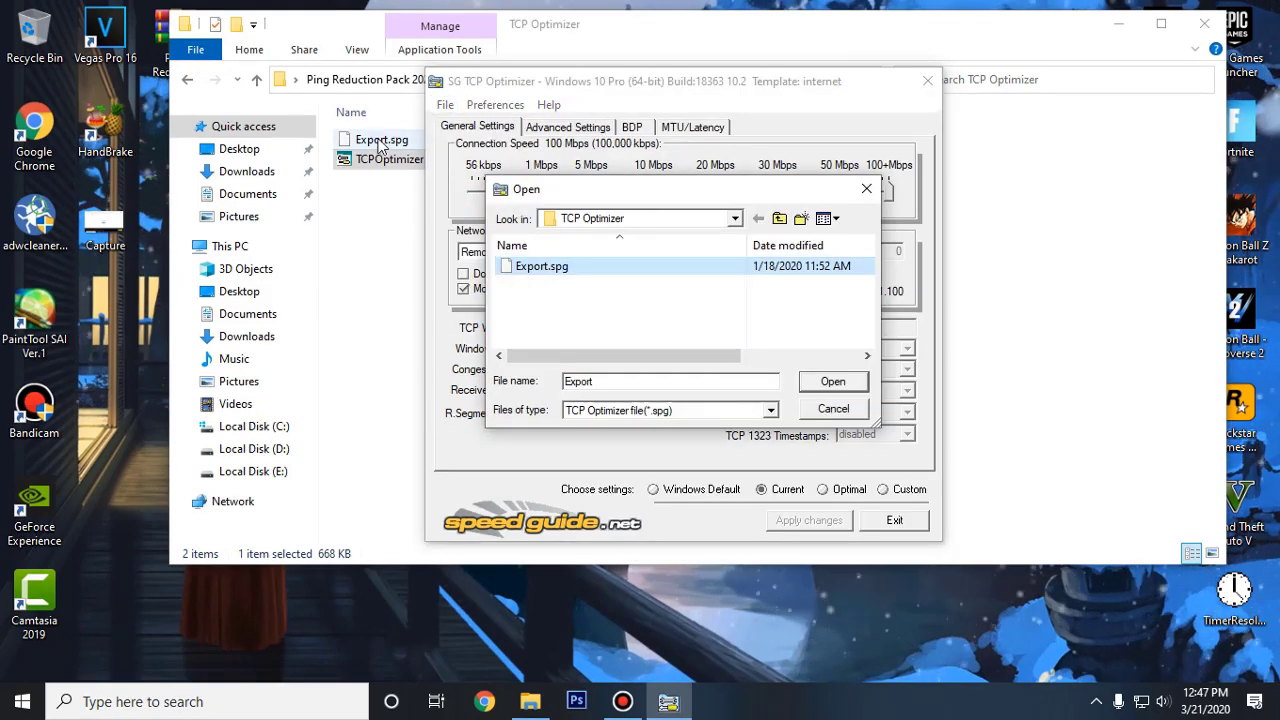
left_click(826, 385)
left_click(814, 527)
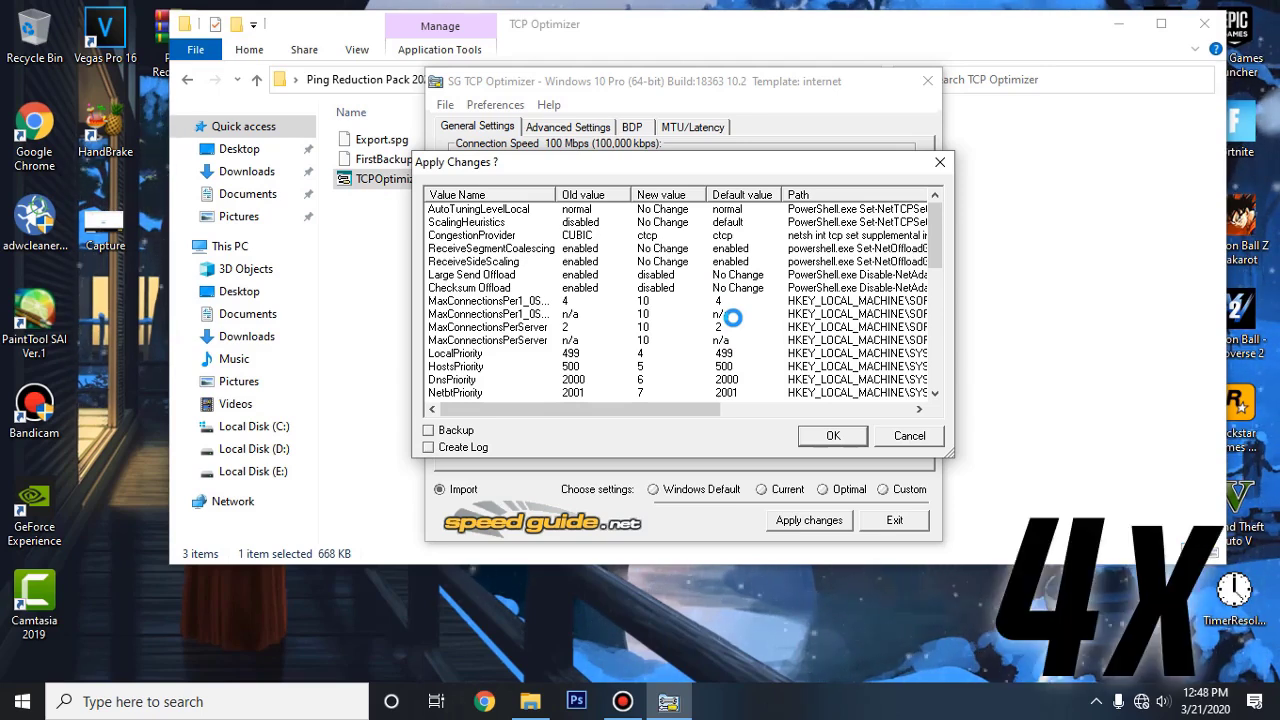
key("Return")
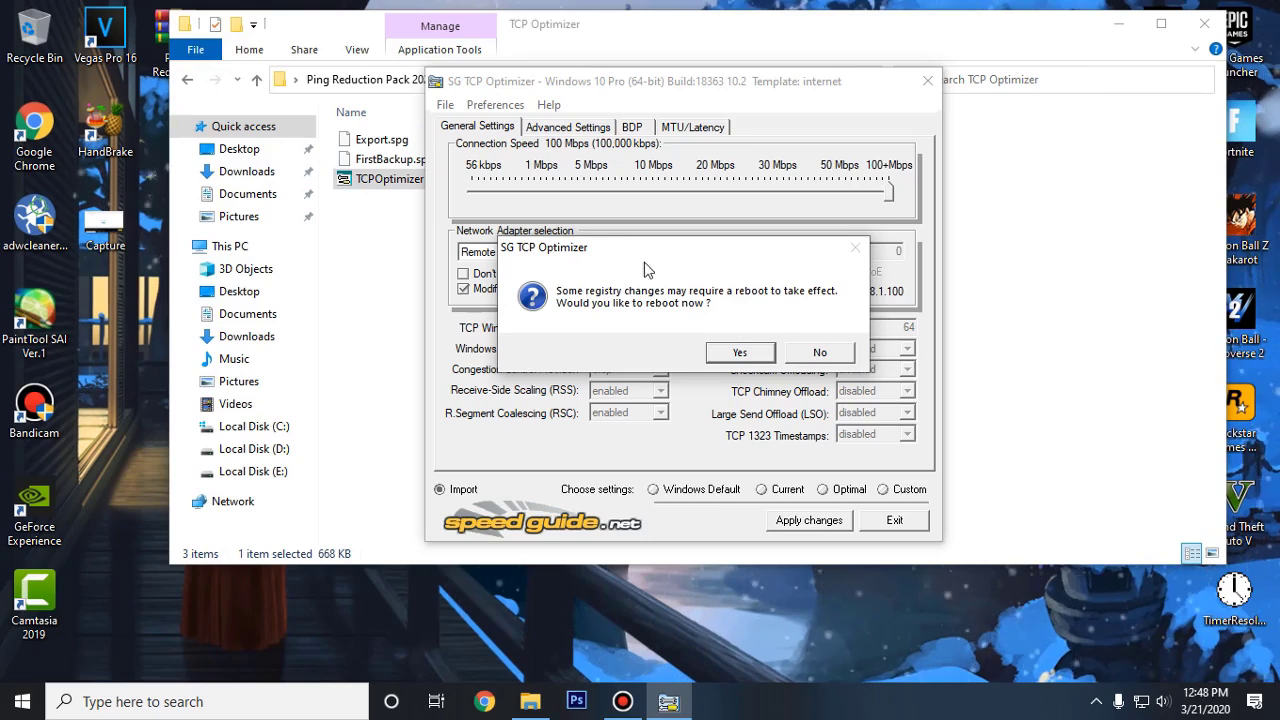
Exit TCP Optimizer without rebooting, close its folder, and place the Ping Reduction folder beneath its archive on the desktop
left_click(820, 353)
left_click(893, 521)
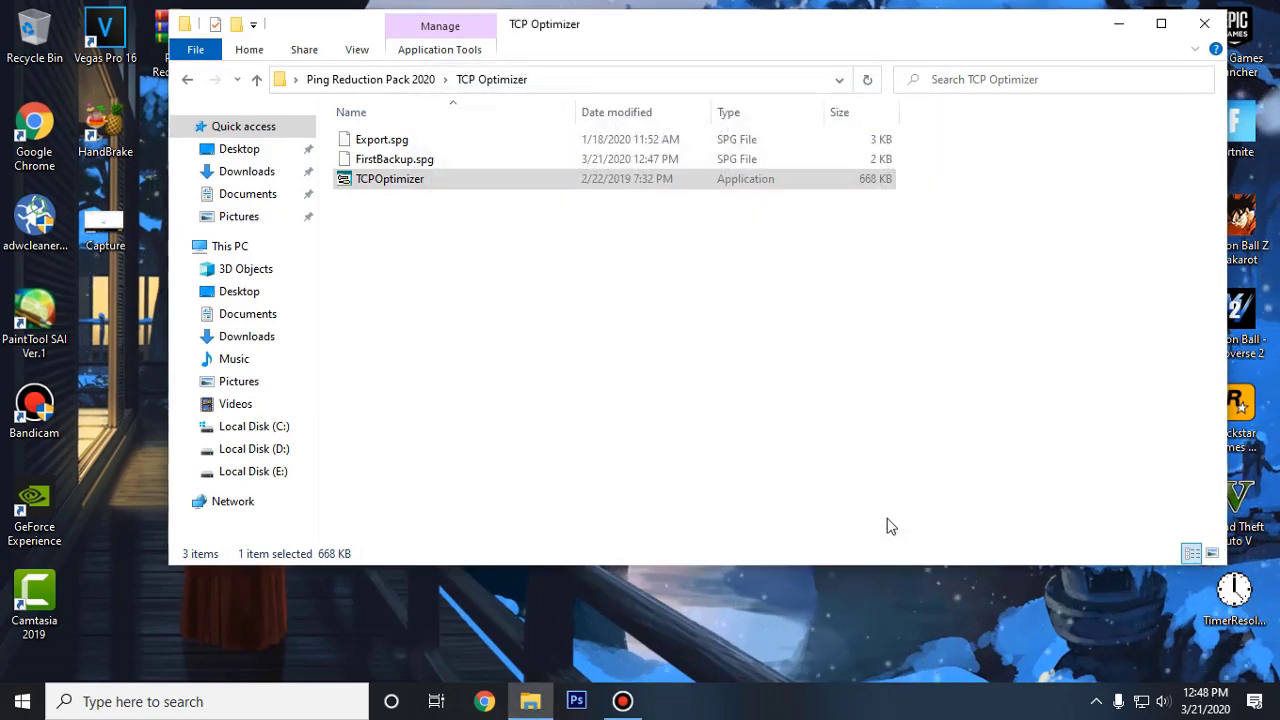
left_click(1206, 24)
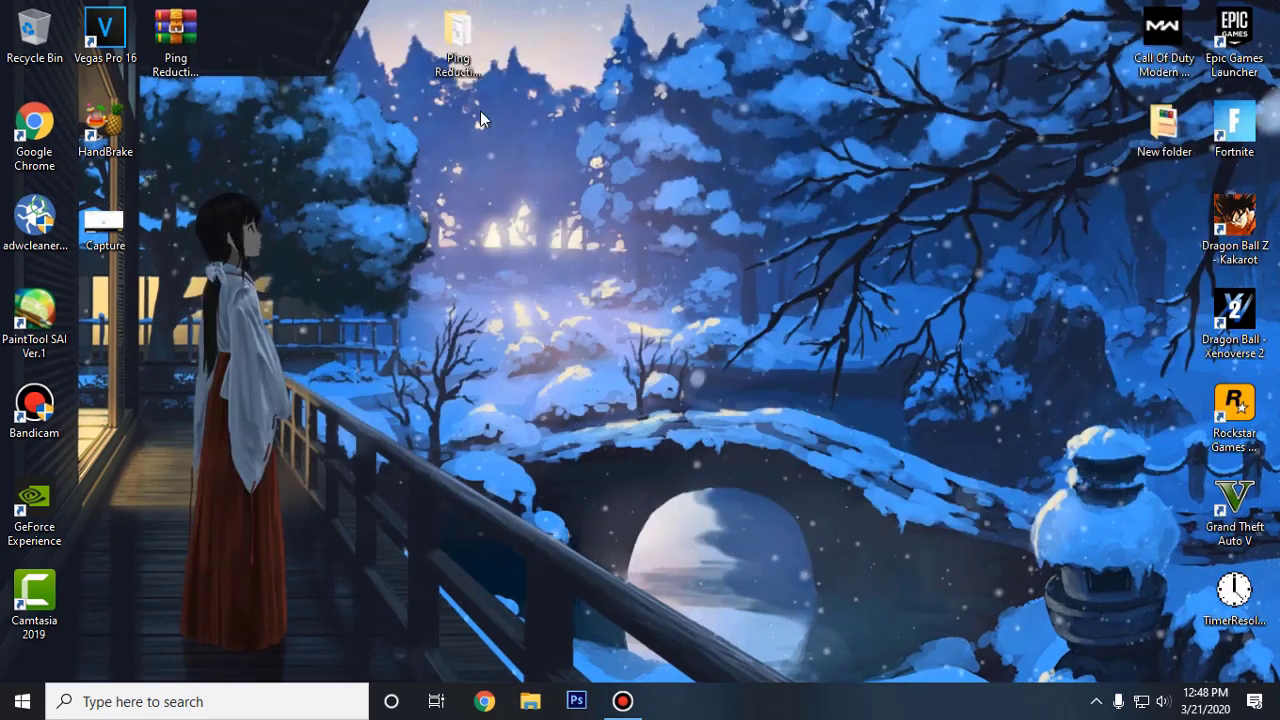
left_click_drag(492, 54, 185, 128)
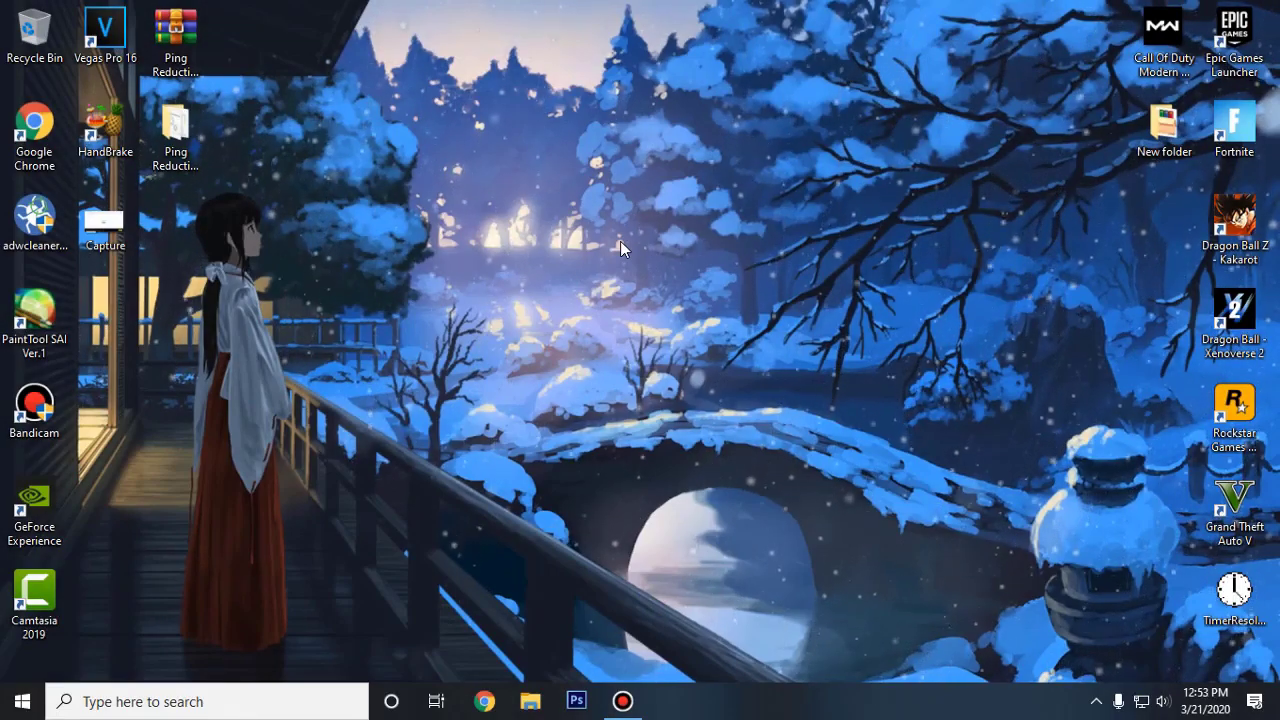
Run adwcleaner_8.0.2 from the desktop as administrator, keeping its icon in the original spot
left_click(20, 230)
left_click_drag(20, 232, 382, 267)
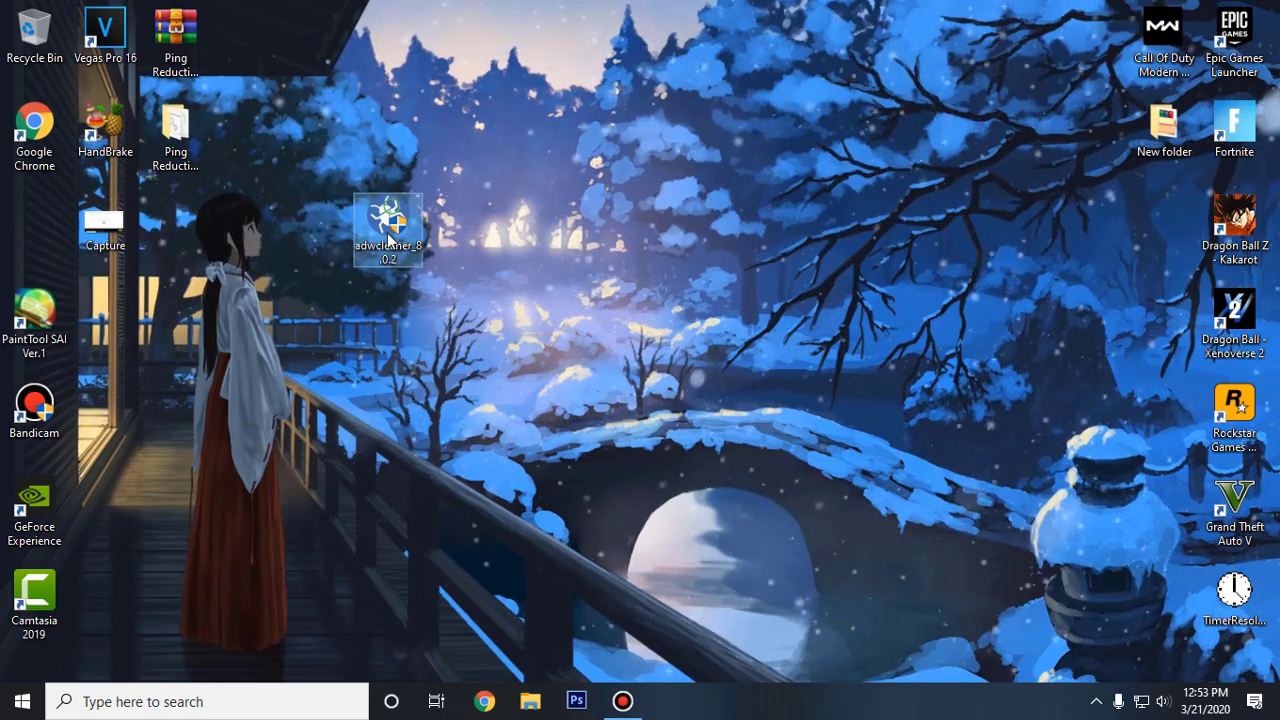
right_click(388, 228)
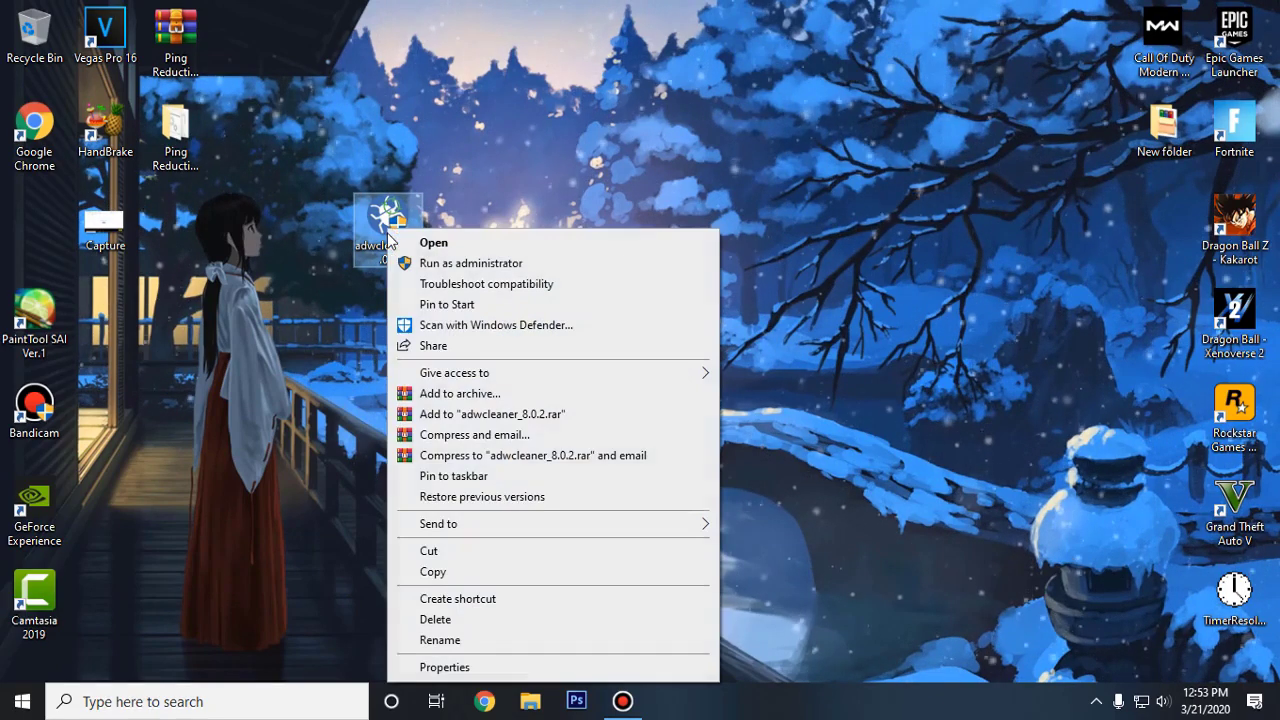
left_click(500, 266)
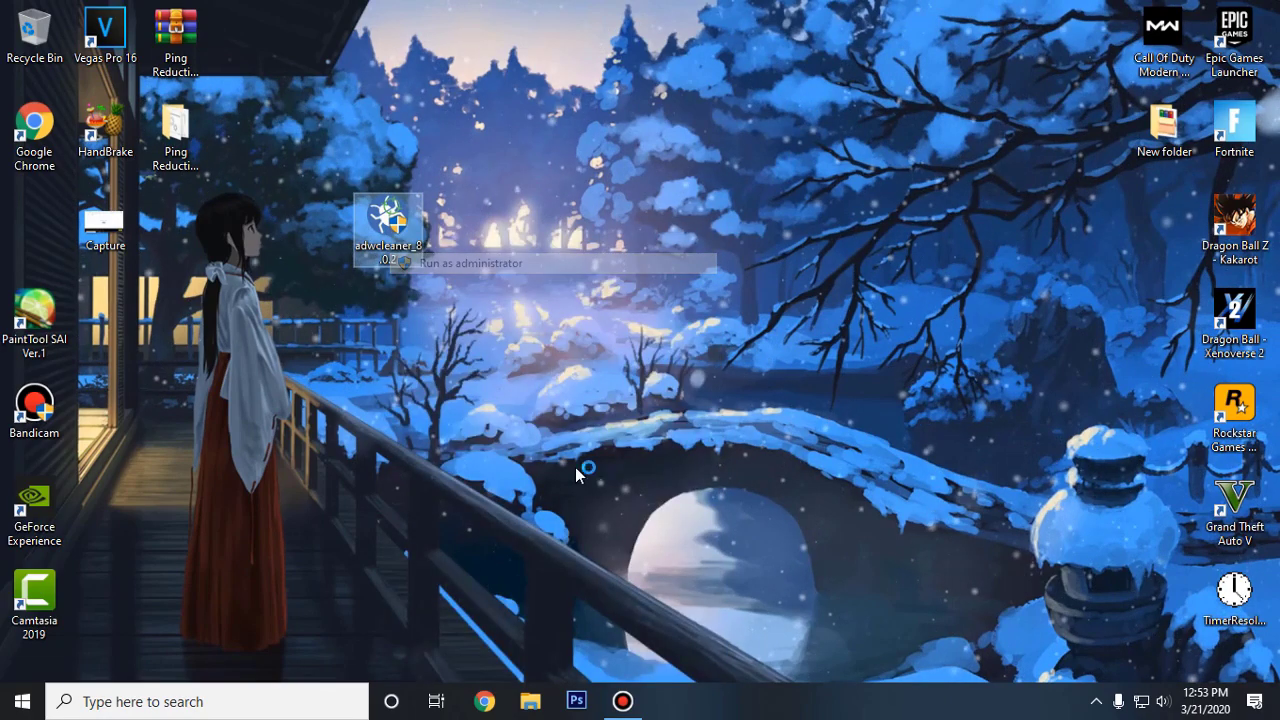
left_click_drag(388, 225, 40, 226)
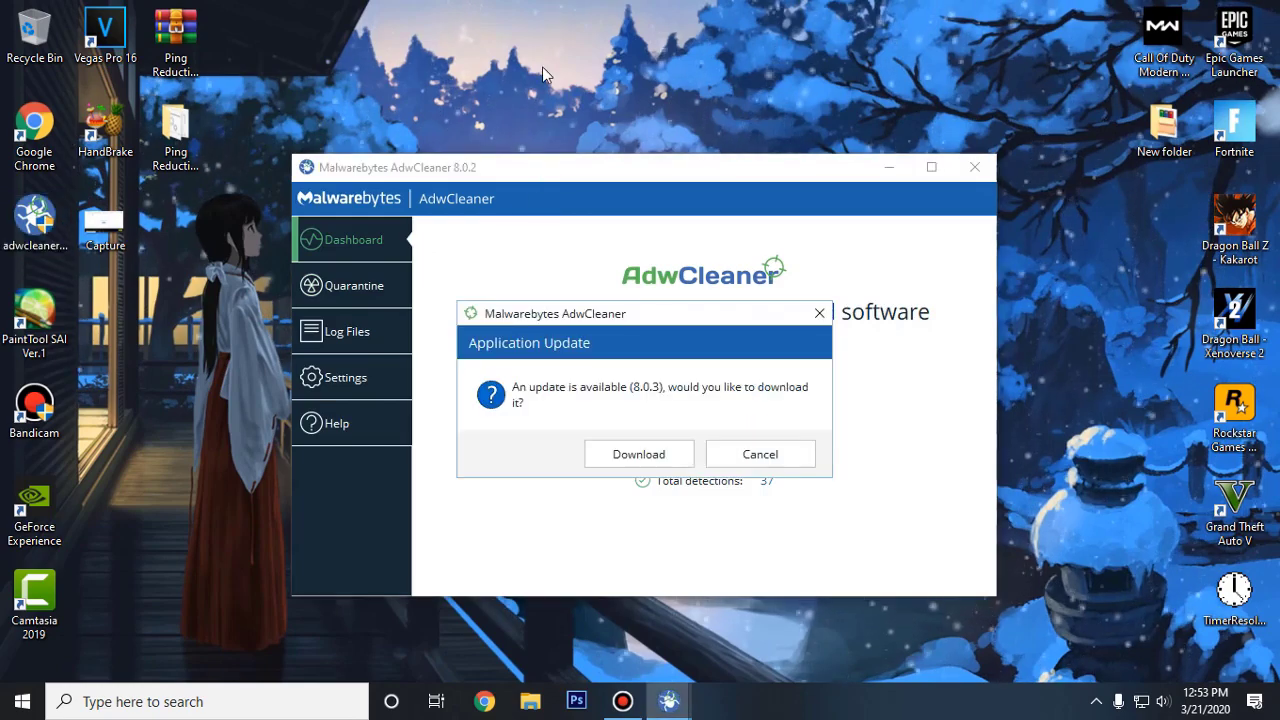
Decline the AdwCleaner update, scan the computer for adware, and quarantine all detected items
left_click(760, 454)
left_click_drag(660, 164, 637, 45)
left_click(713, 255)
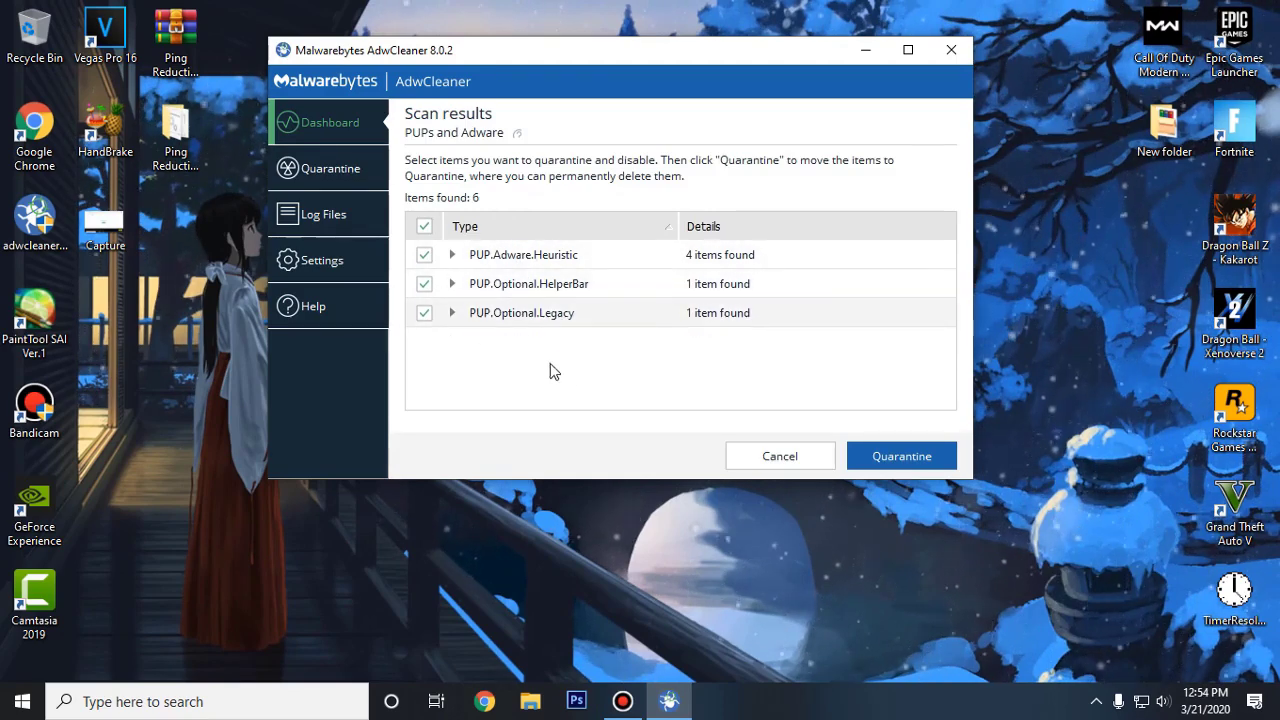
left_click(881, 457)
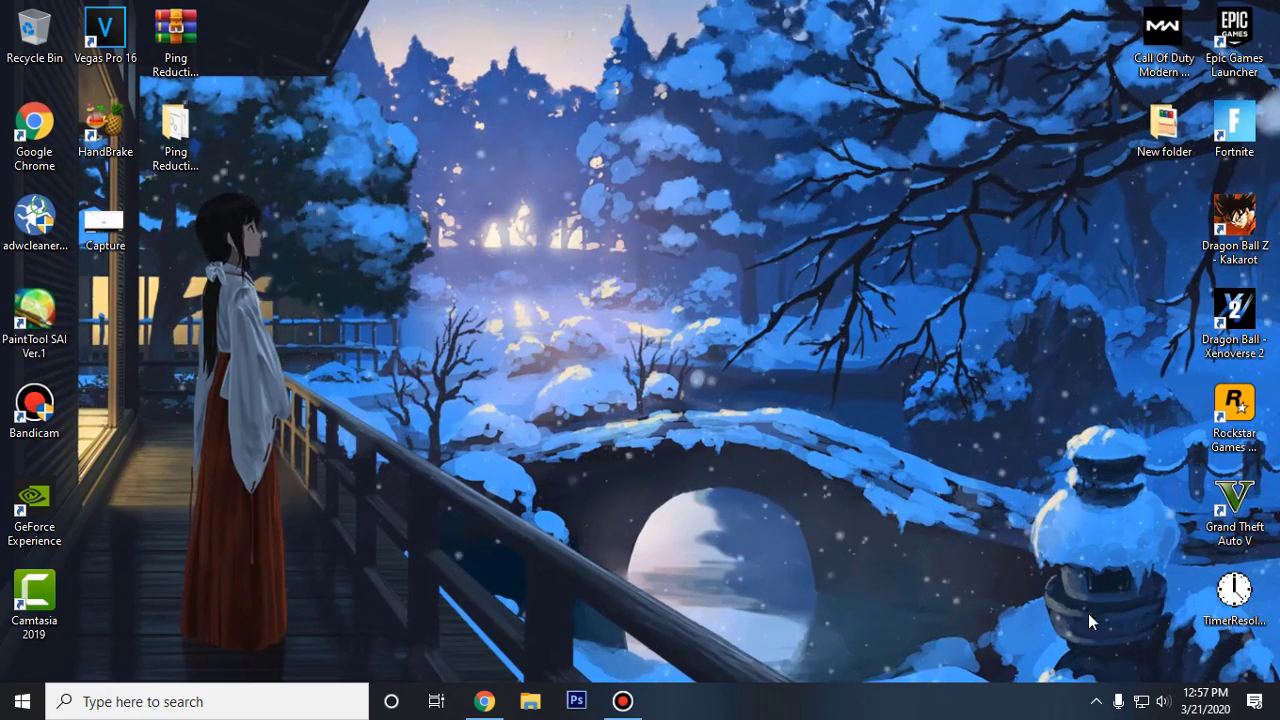
Check which network adapter the Ethernet connection uses in the adapter options, then close the network settings
right_click(1145, 706)
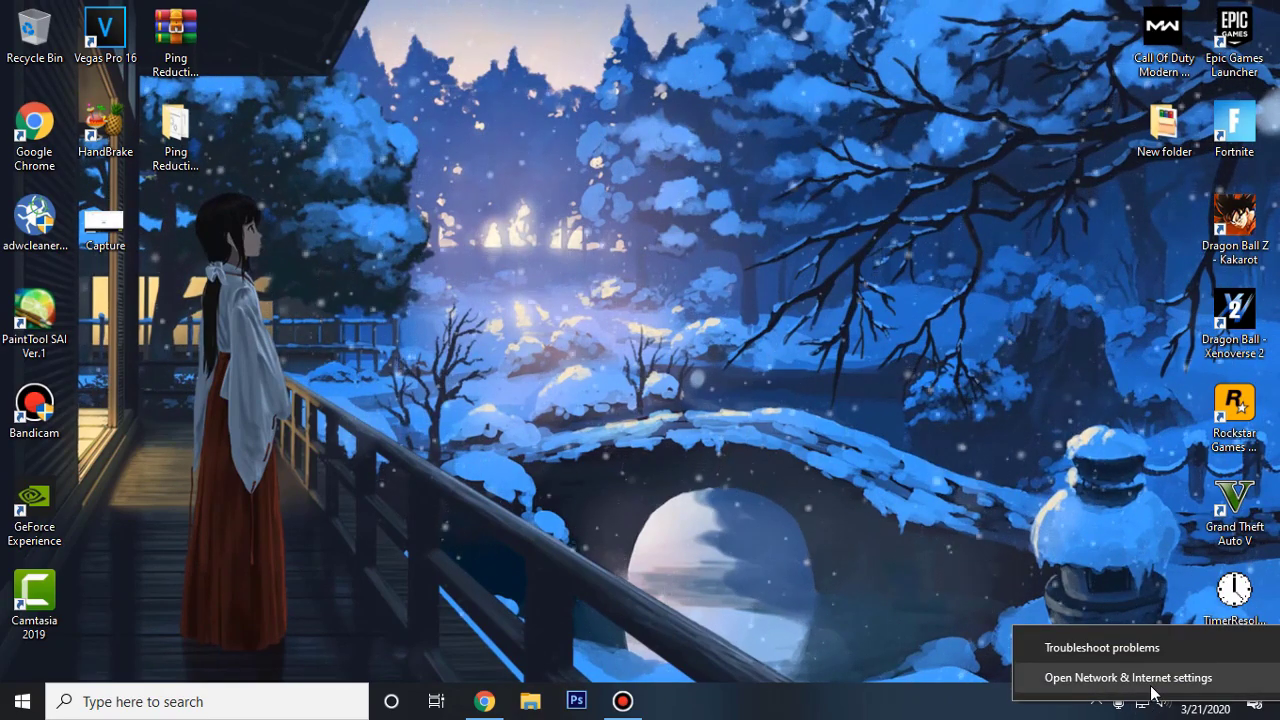
left_click(1150, 684)
scroll(446, 486, "down", 2)
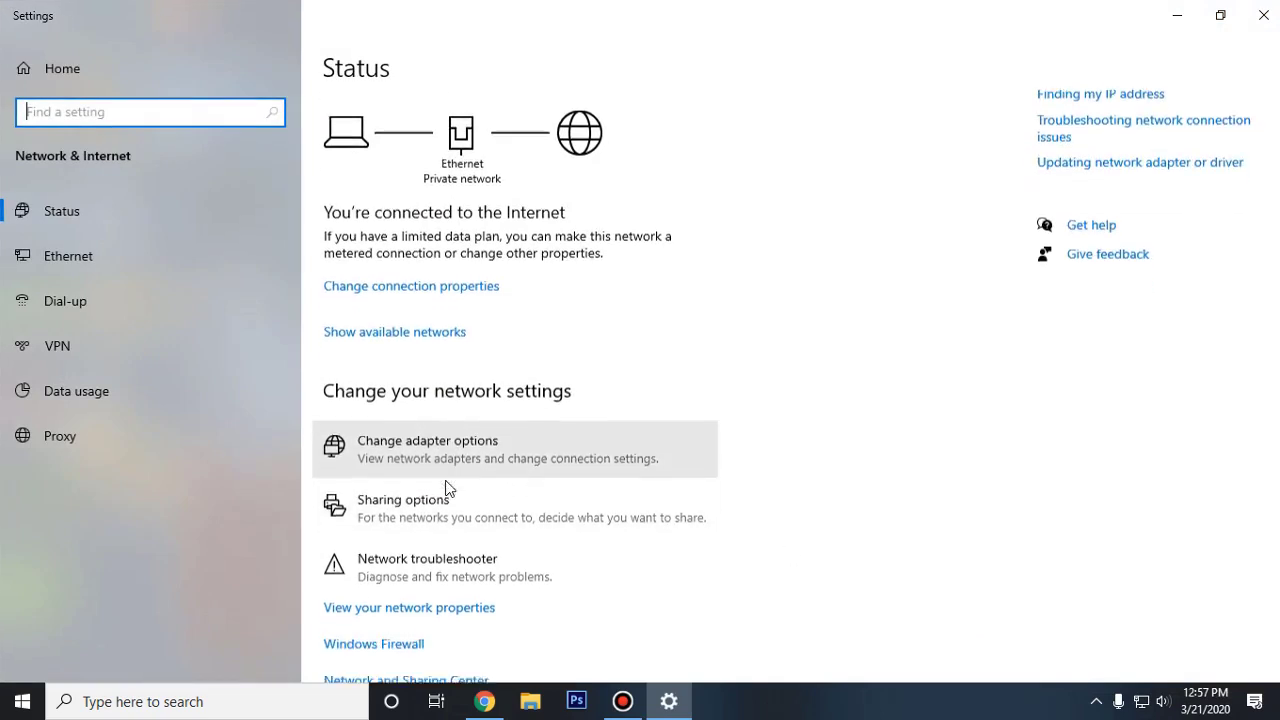
left_click(620, 405)
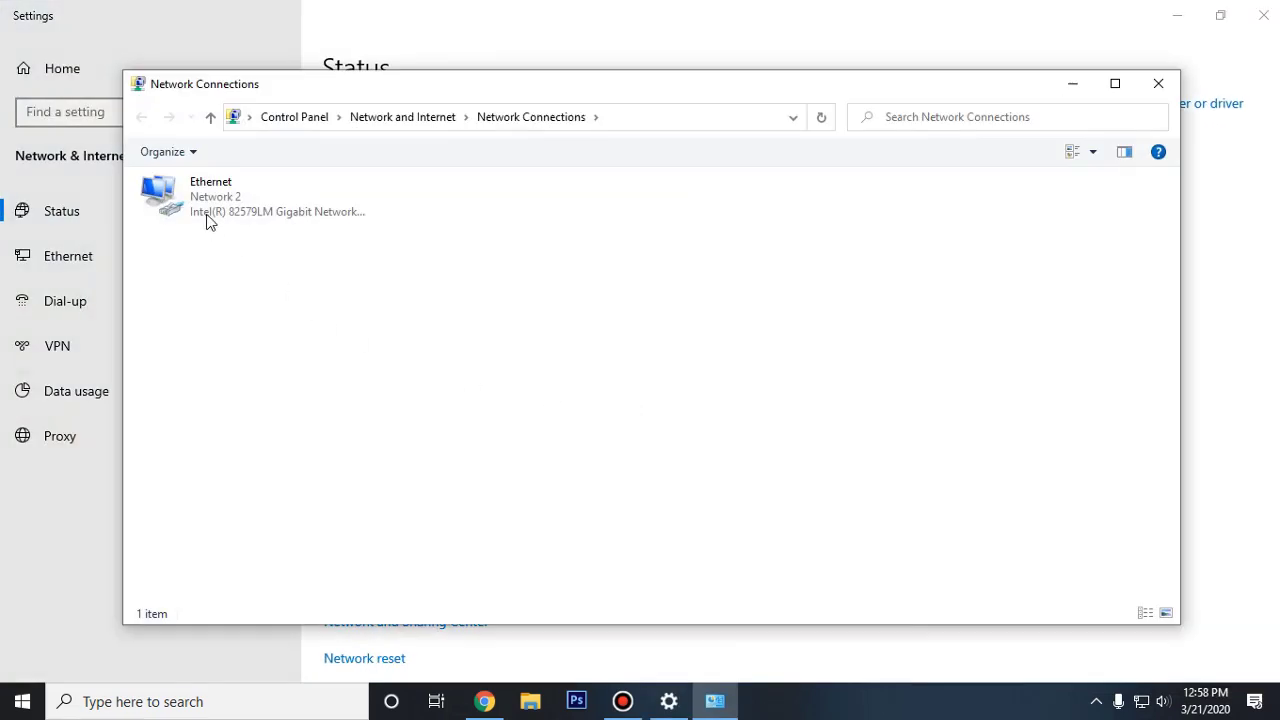
left_click(186, 222)
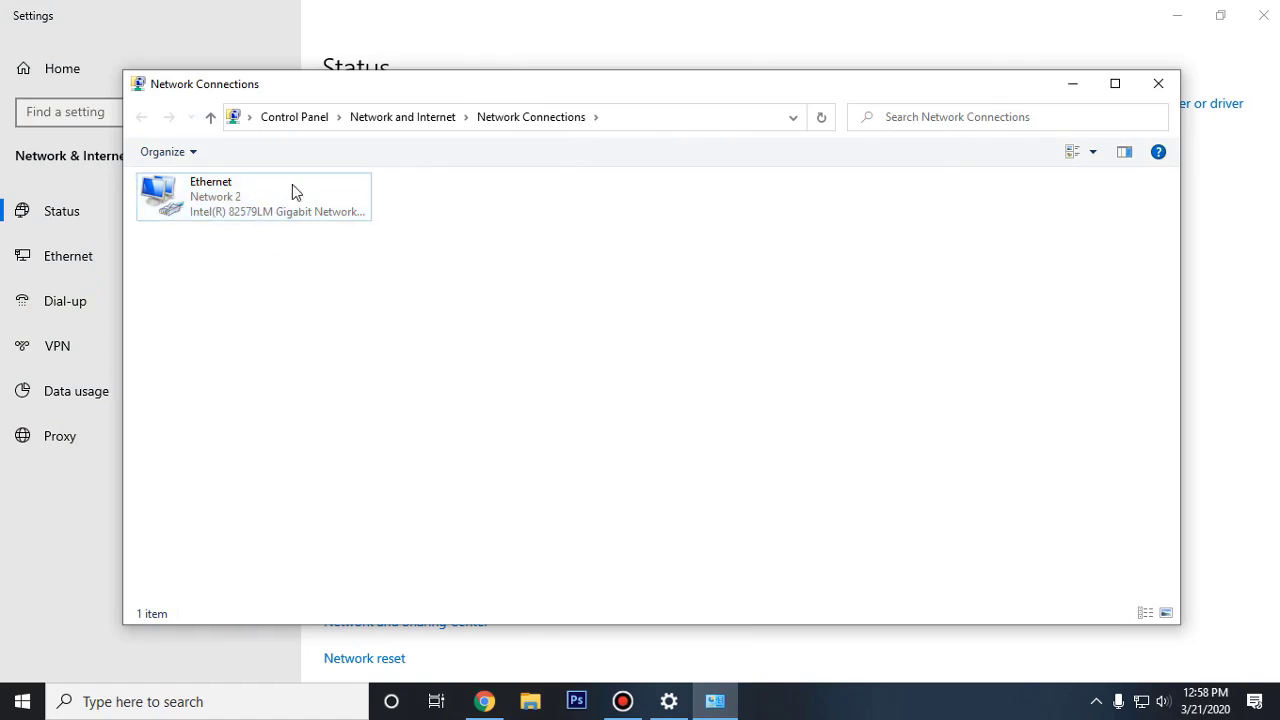
left_click(1158, 83)
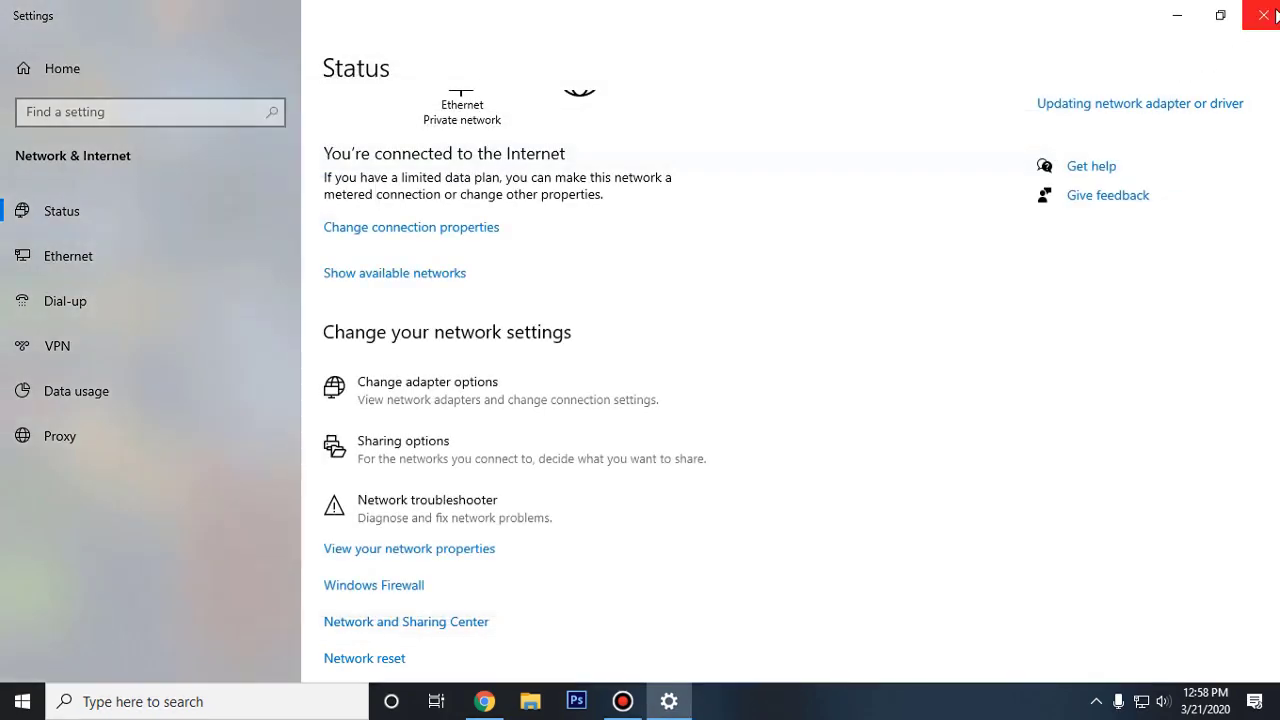
left_click(1263, 15)
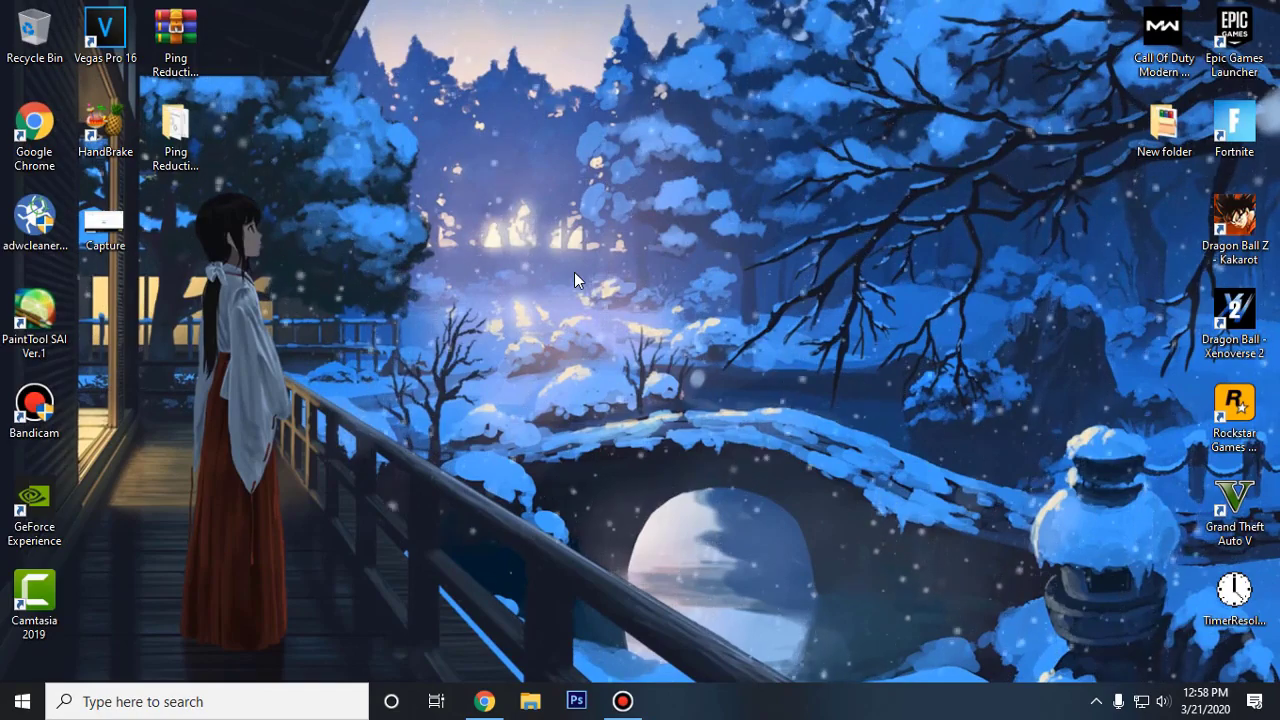
Switch to Chrome and examine the Intel and Realtek driver pages, including Intel's 32-bit and 64-bit Windows 10 downloads
left_click(484, 701)
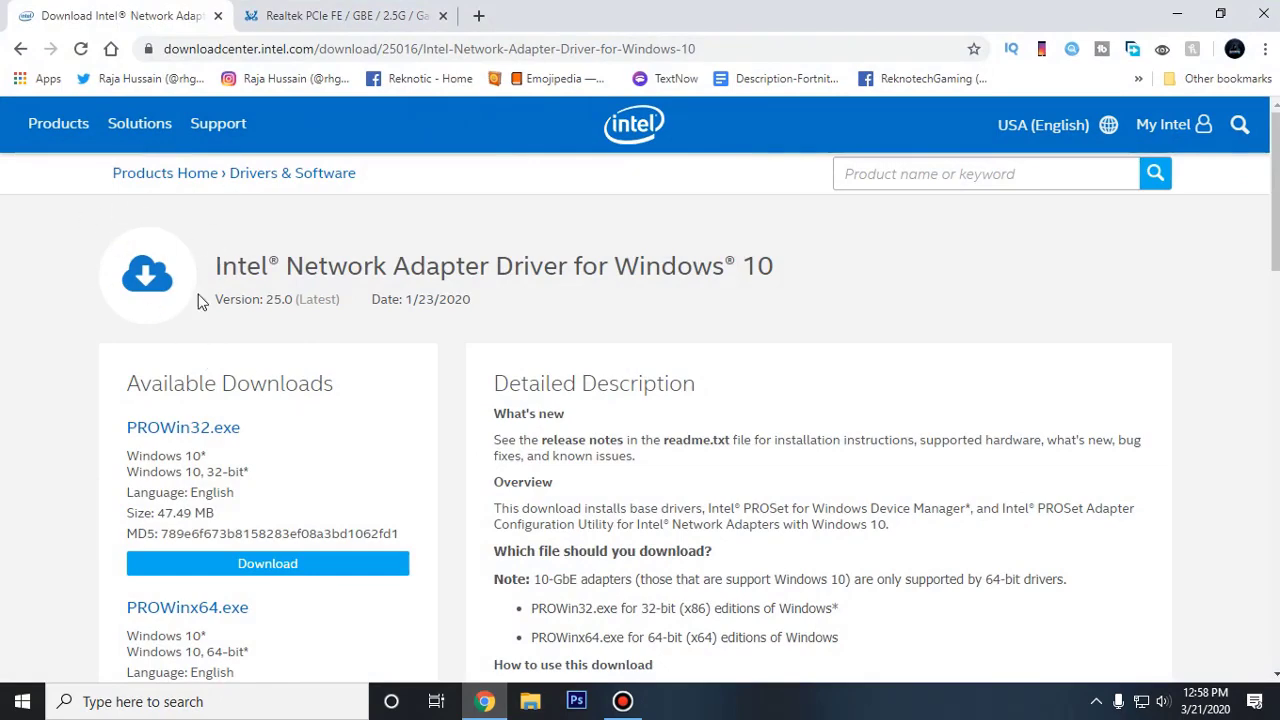
left_click(289, 17)
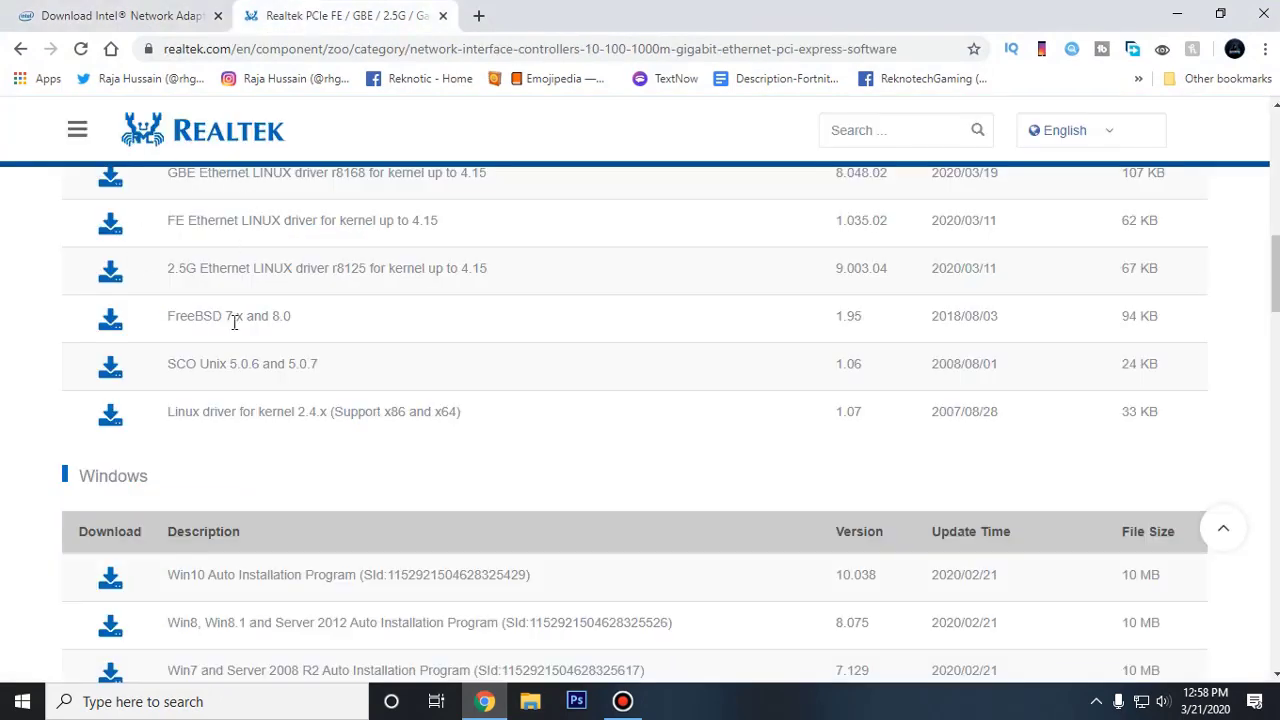
scroll(346, 280, "up", 15)
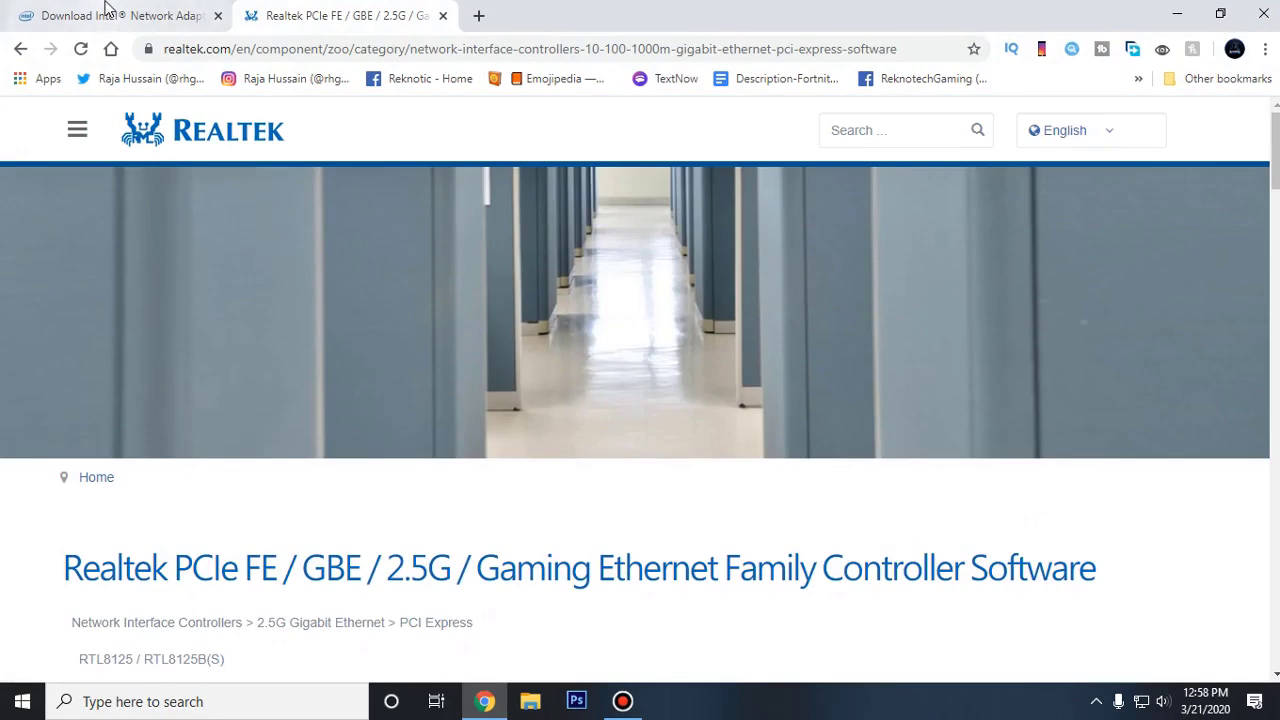
left_click(109, 12)
scroll(255, 475, "down", 1)
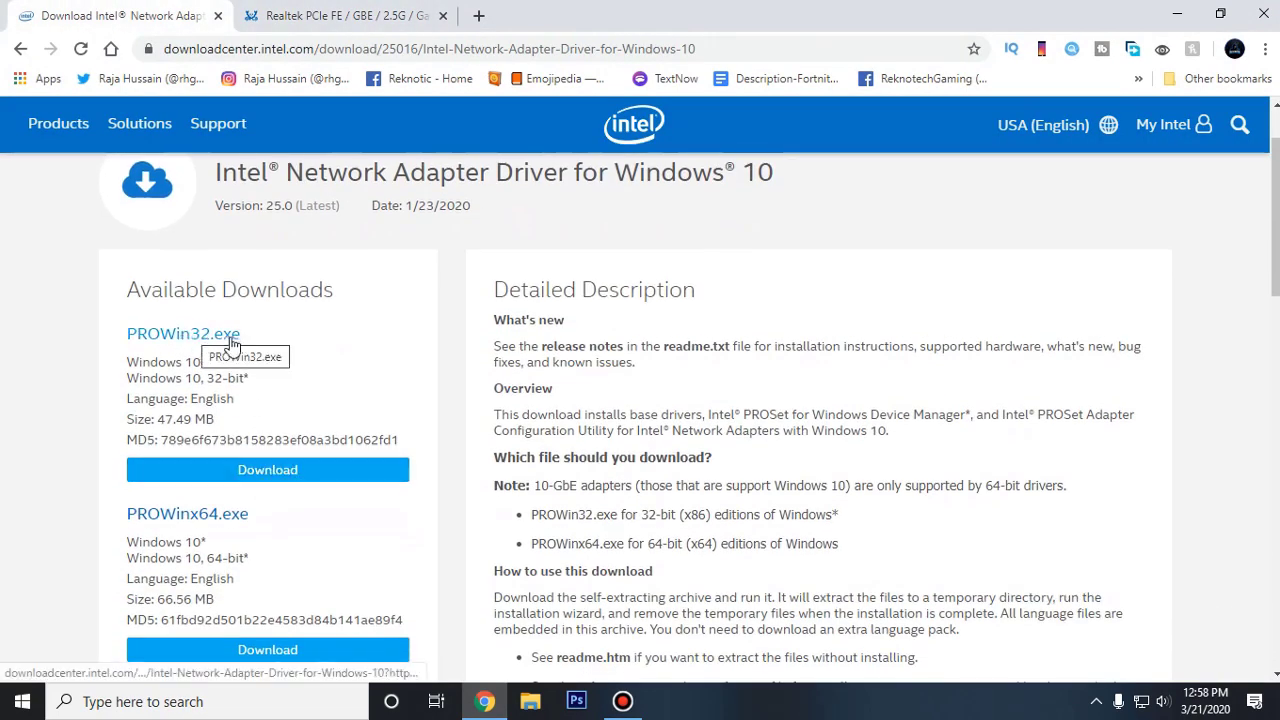
scroll(220, 445, "down", 1)
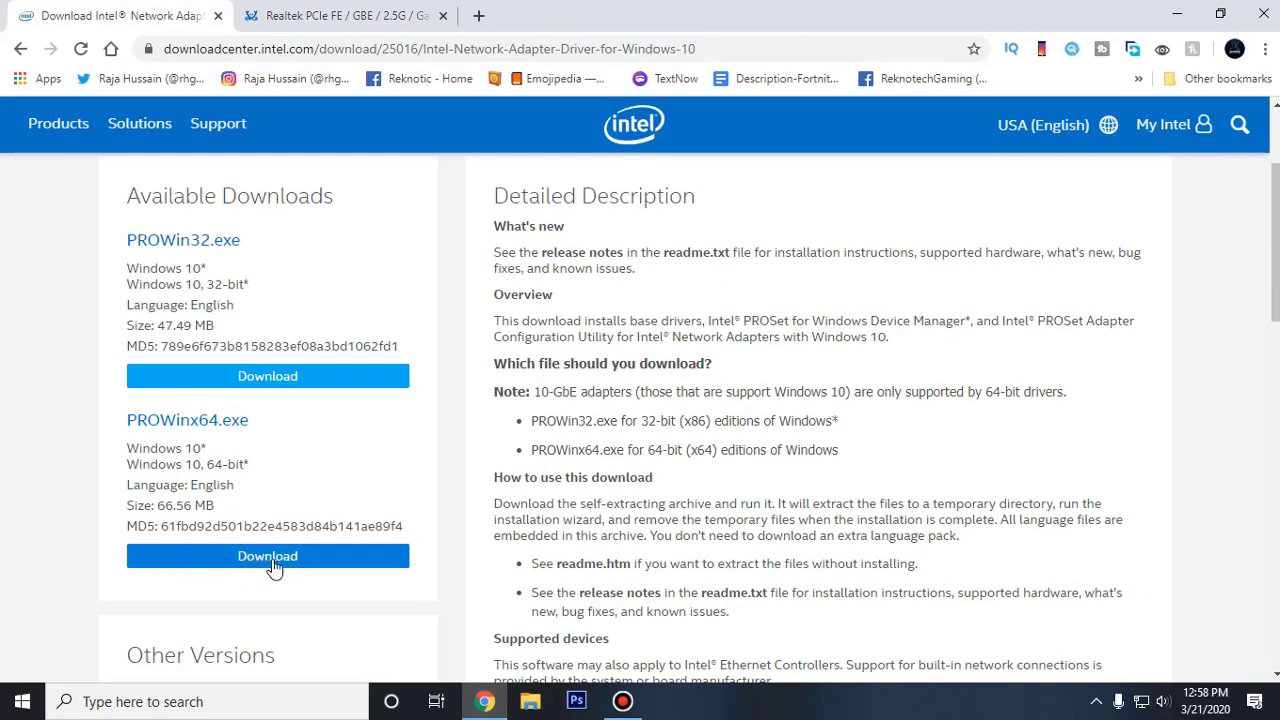
Request the Realtek Win10 Auto Installation Program download, filling in the e-mail address on the download form
left_click(335, 16)
scroll(352, 497, "down", 15)
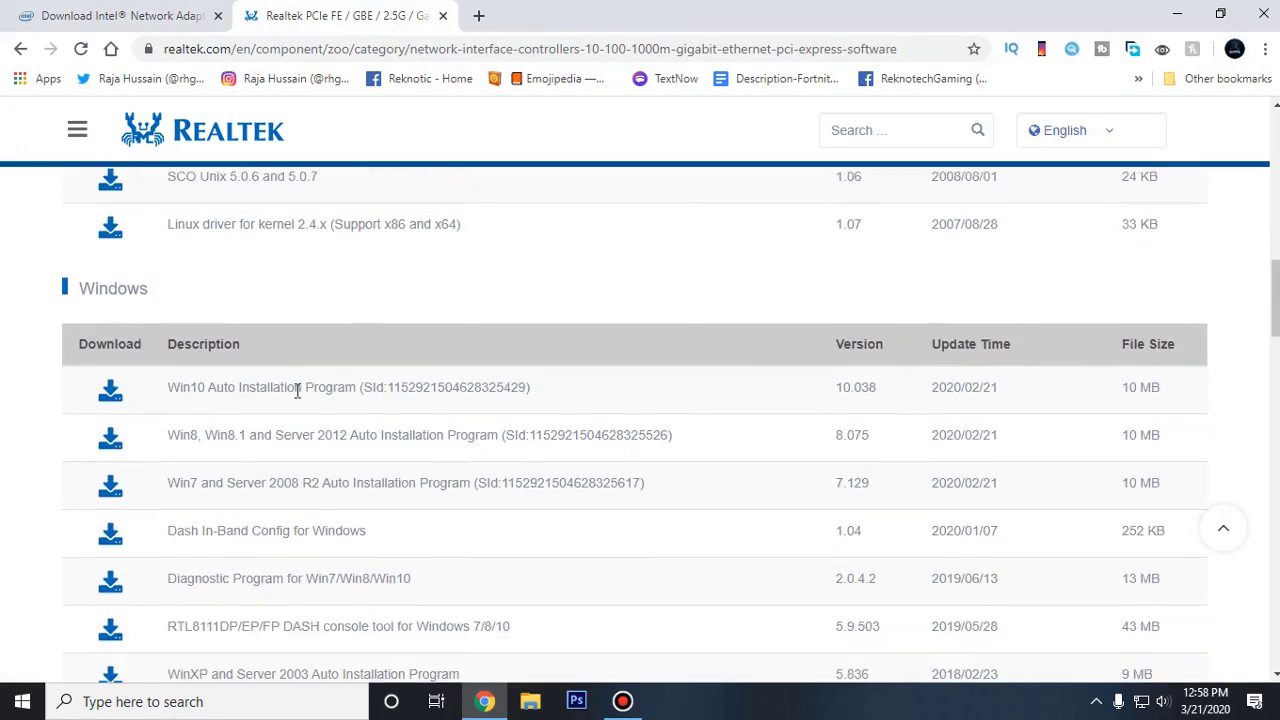
left_click(109, 392)
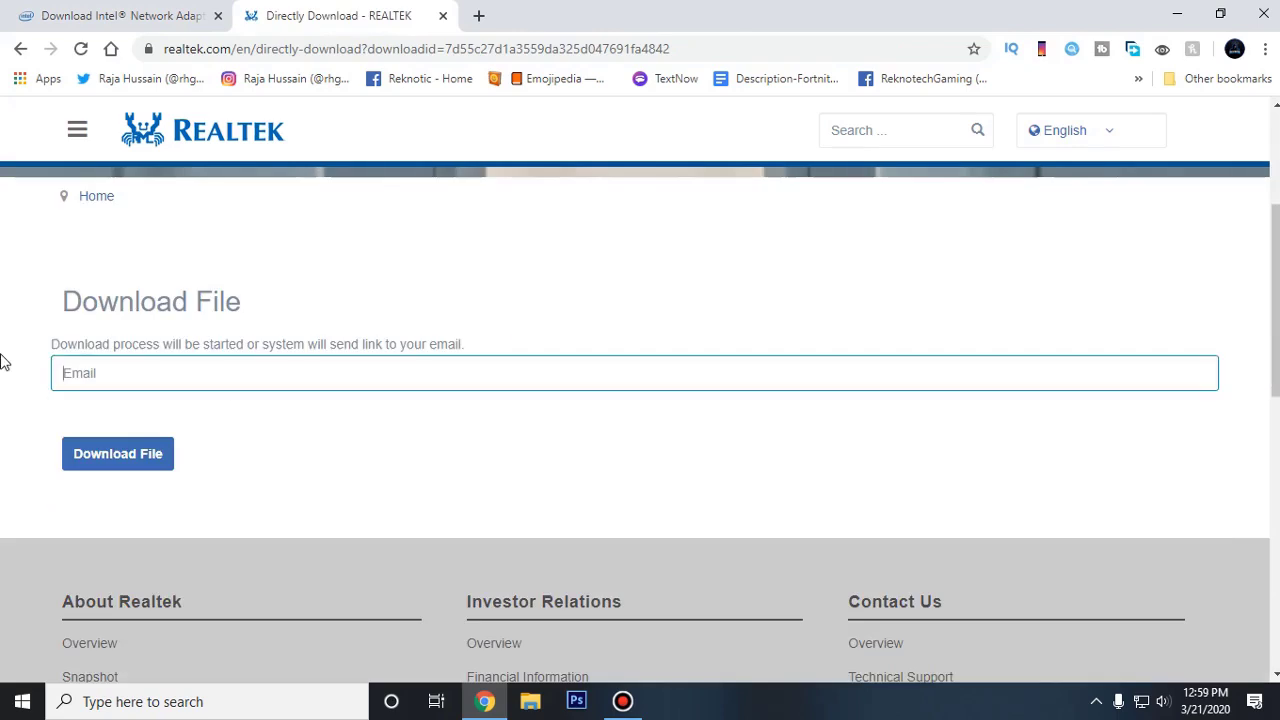
left_click(129, 373)
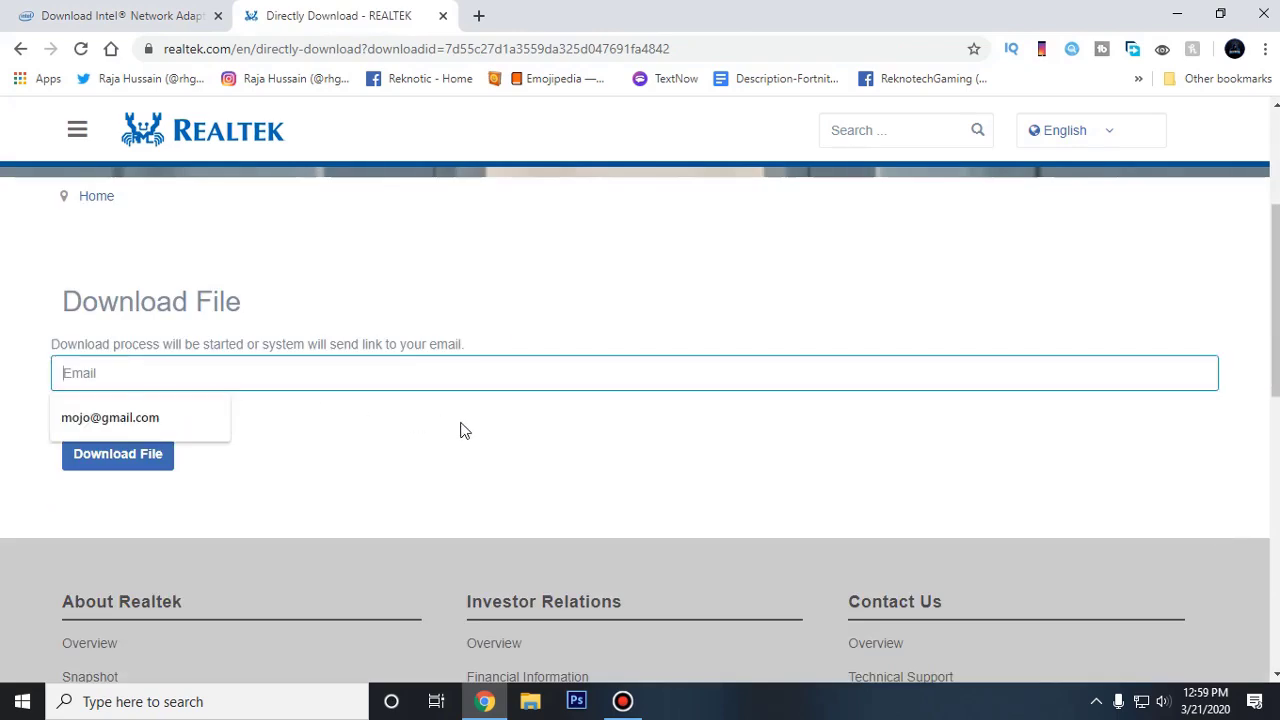
left_click(191, 427)
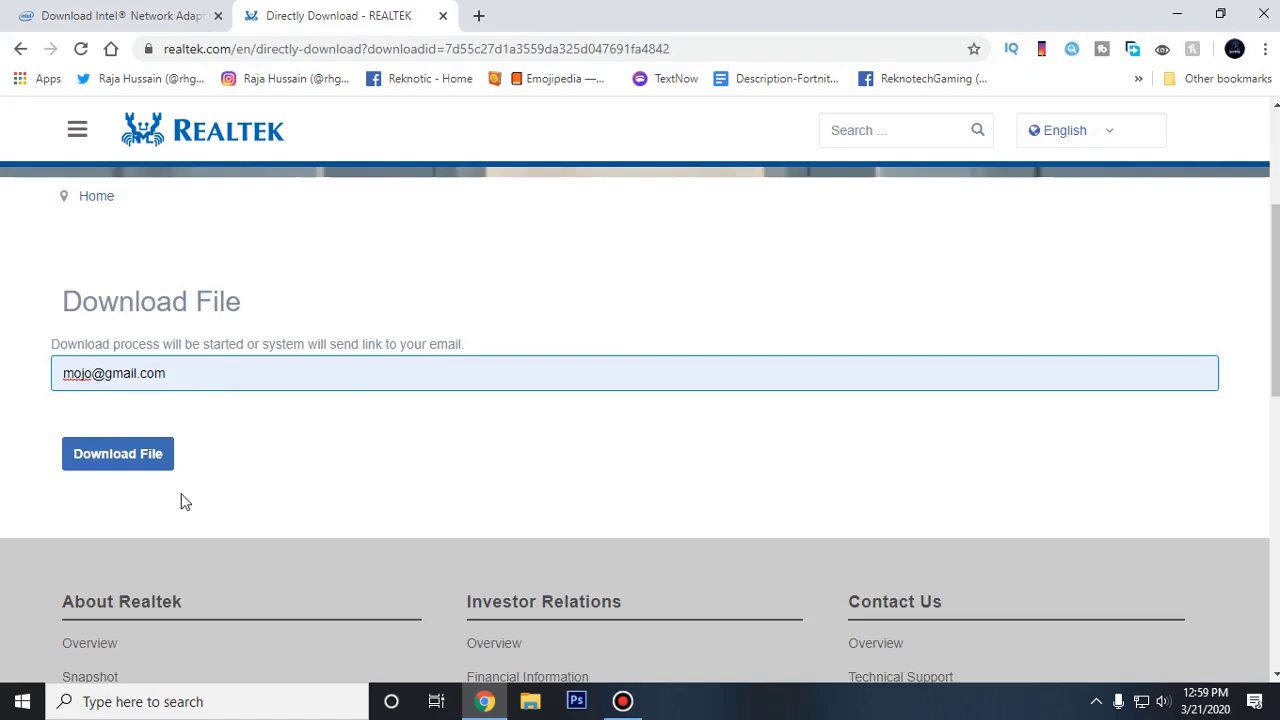
left_click(132, 462)
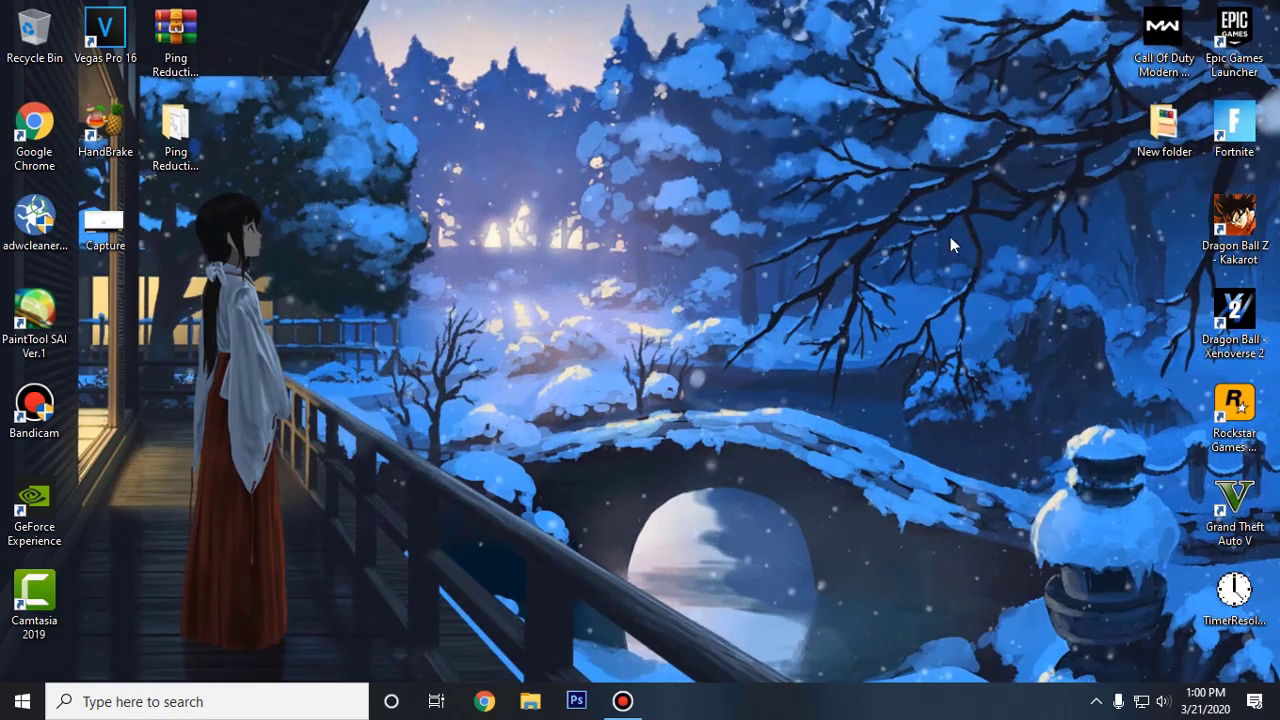
Move PROWinx64 out of the desktop's New folder onto the desktop and close the folder window
double_click(1165, 150)
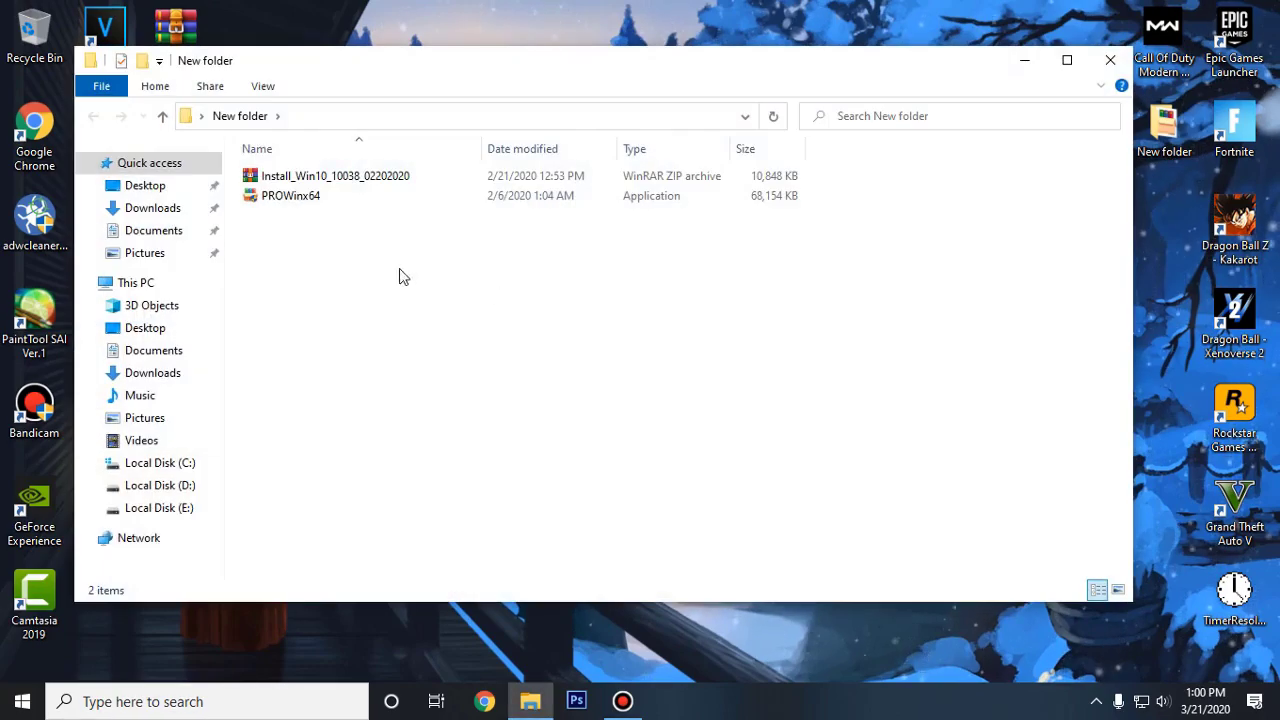
left_click_drag(480, 62, 539, 202)
left_click(358, 337)
left_click_drag(398, 243, 458, 45)
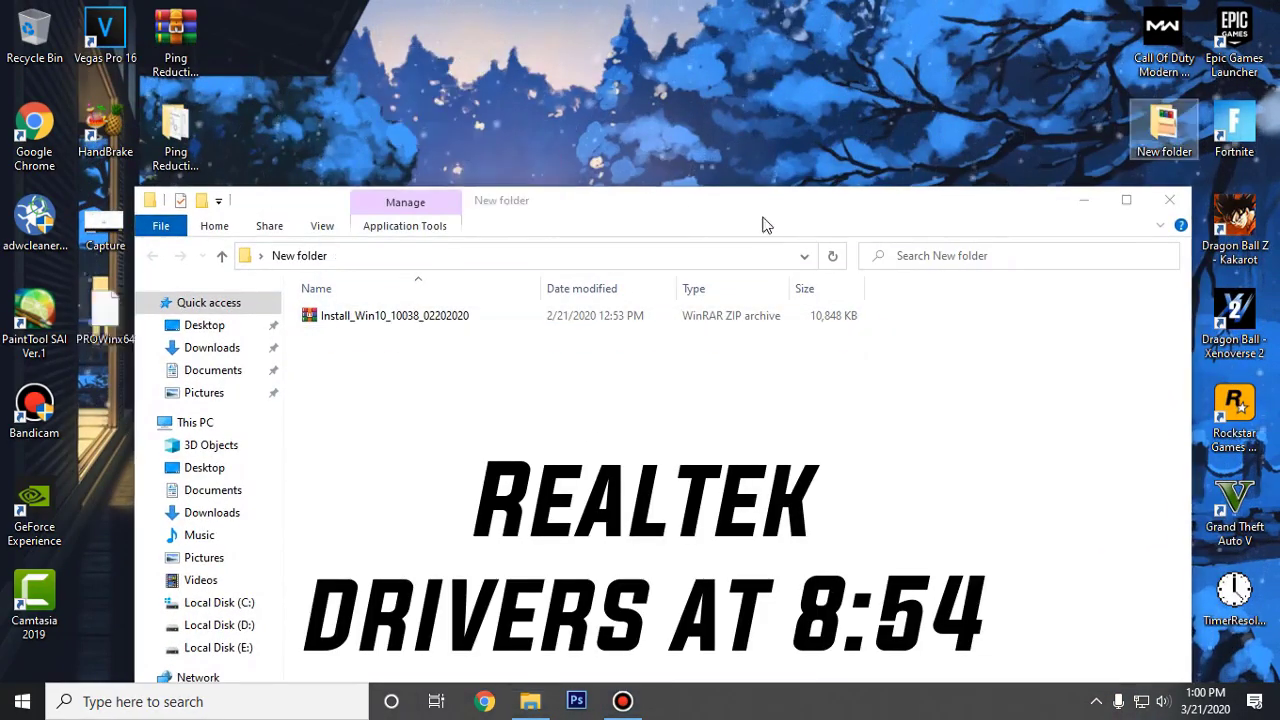
left_click(1169, 200)
Create another folder on the desktop, move PROWinx64 into it, and open that folder
right_click(607, 174)
mouse_move(727, 350)
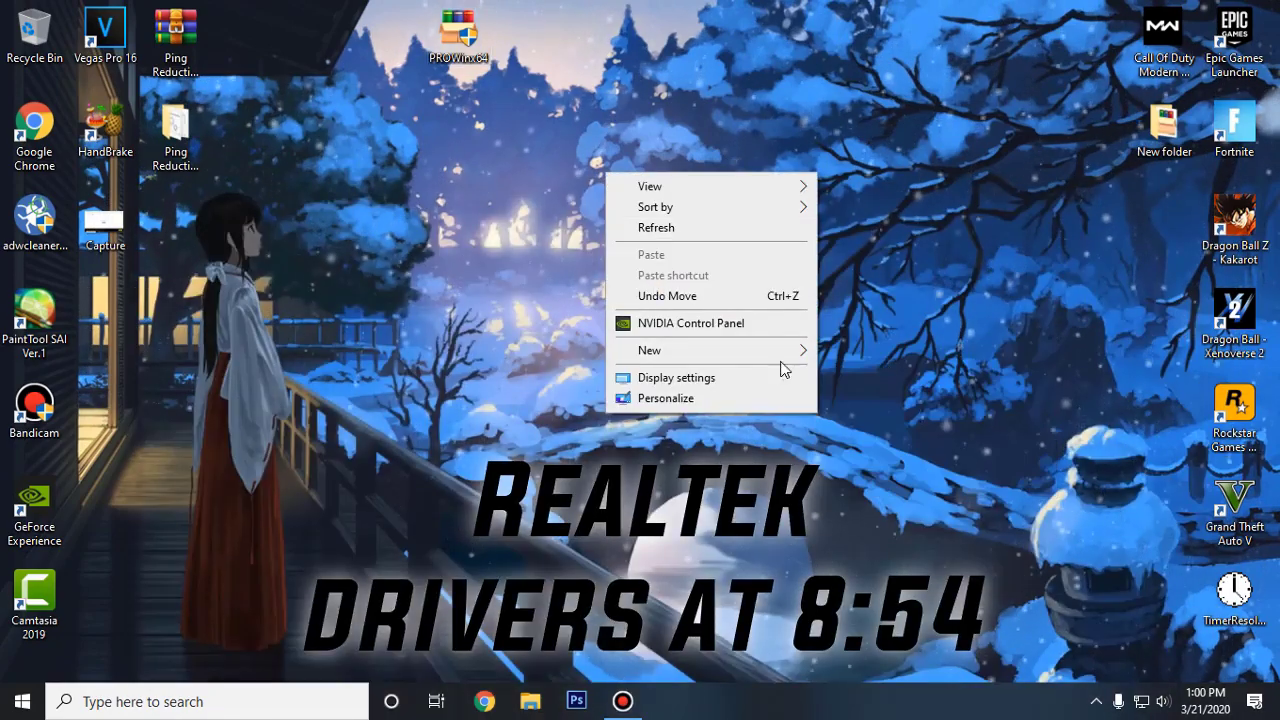
left_click(870, 350)
left_click(596, 212)
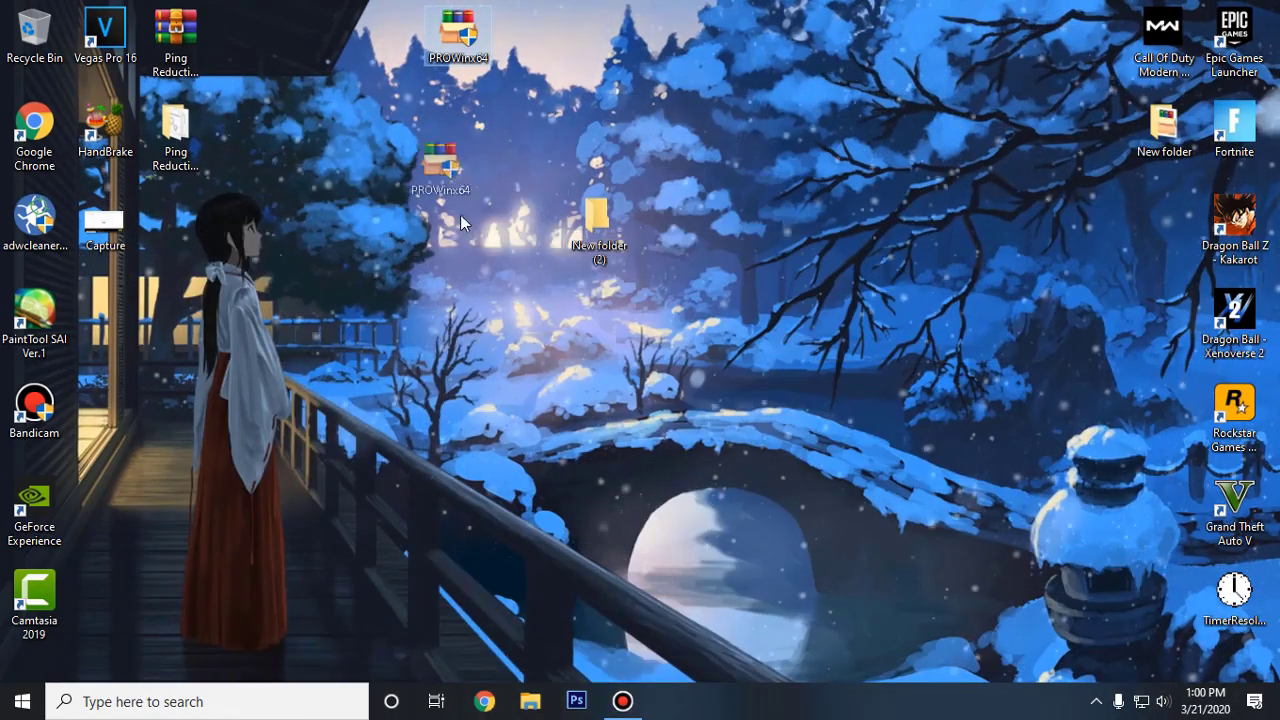
left_click_drag(591, 226, 299, 50)
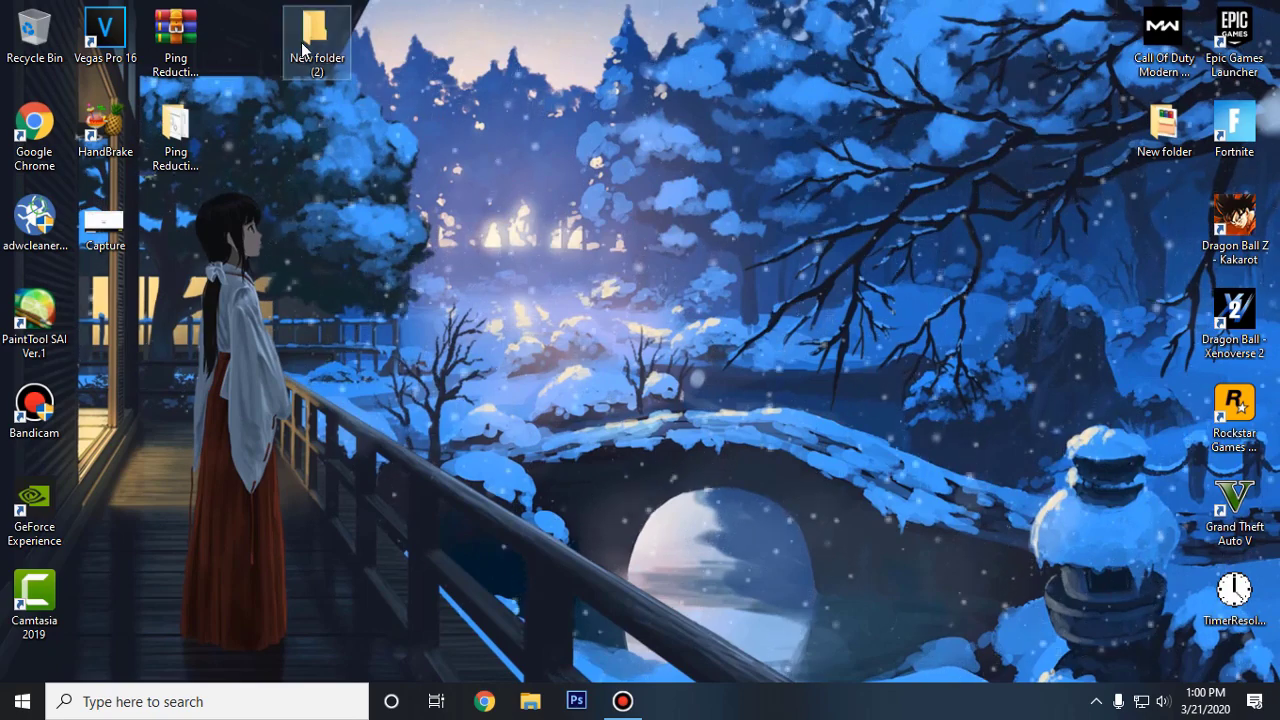
double_click(301, 42)
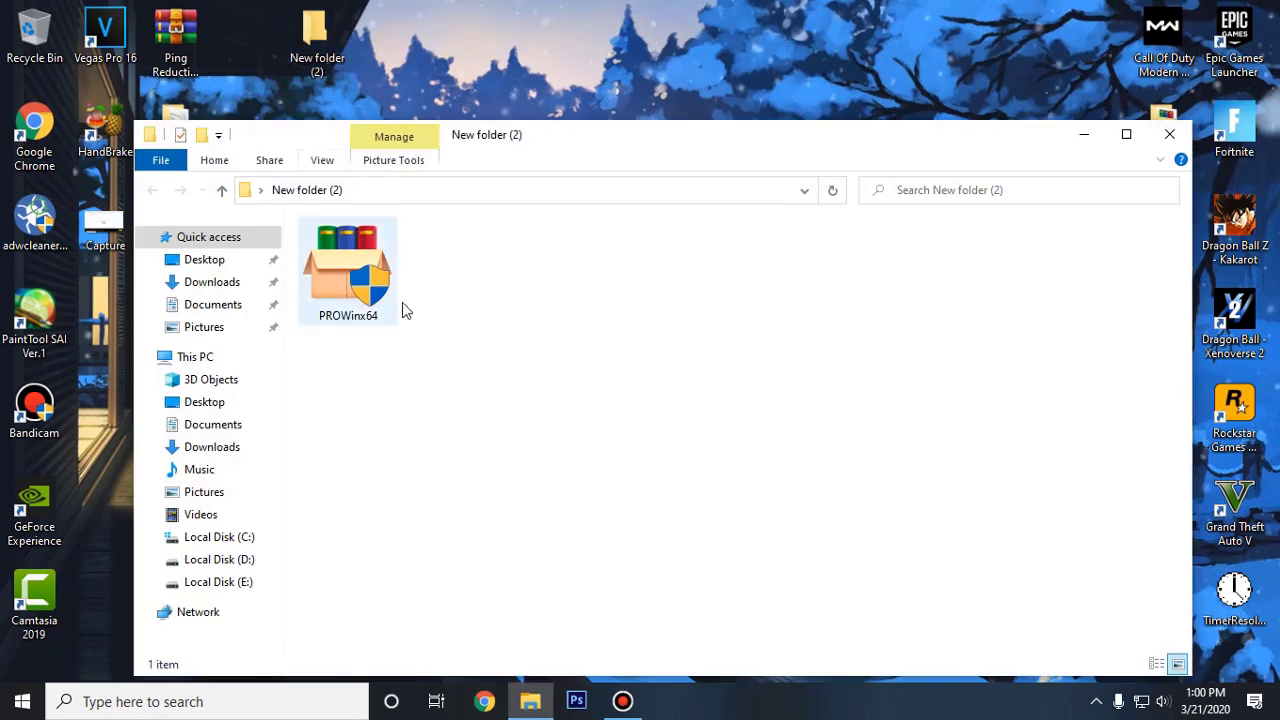
Extract PROWinx64 into its current folder, New folder (2), and select the extracted PRO1000 driver folder
right_click(344, 276)
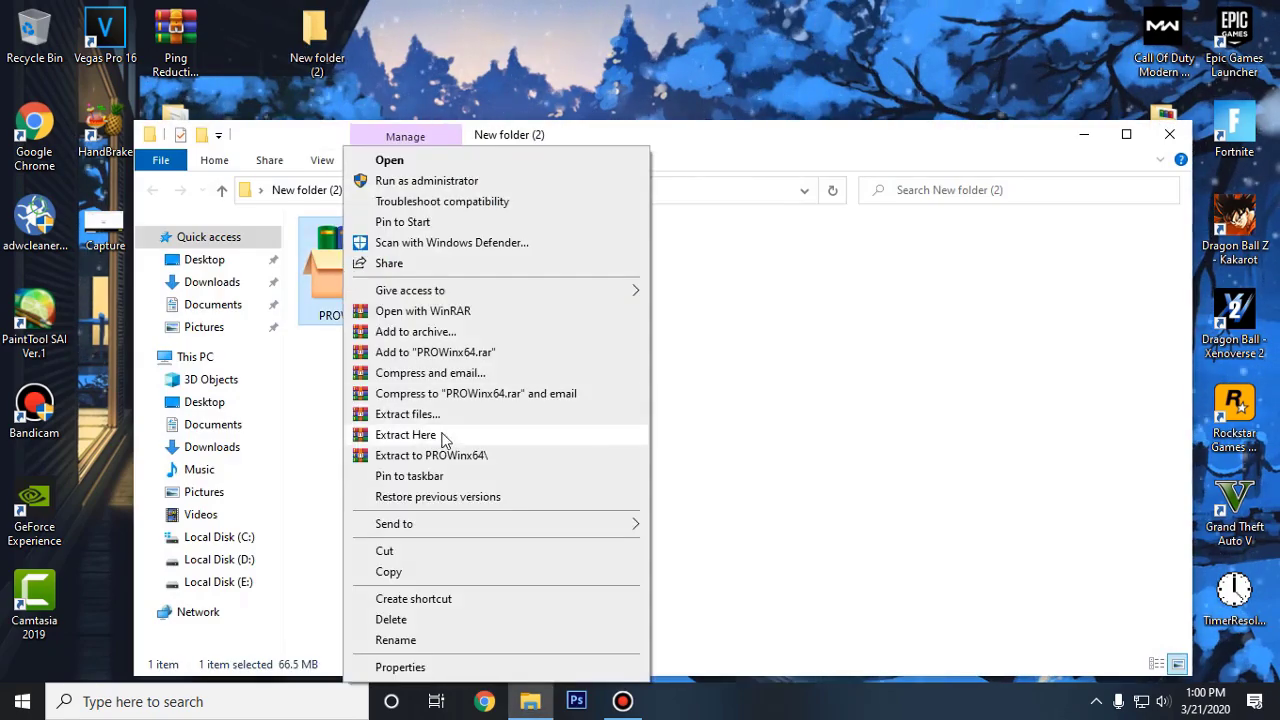
left_click(456, 434)
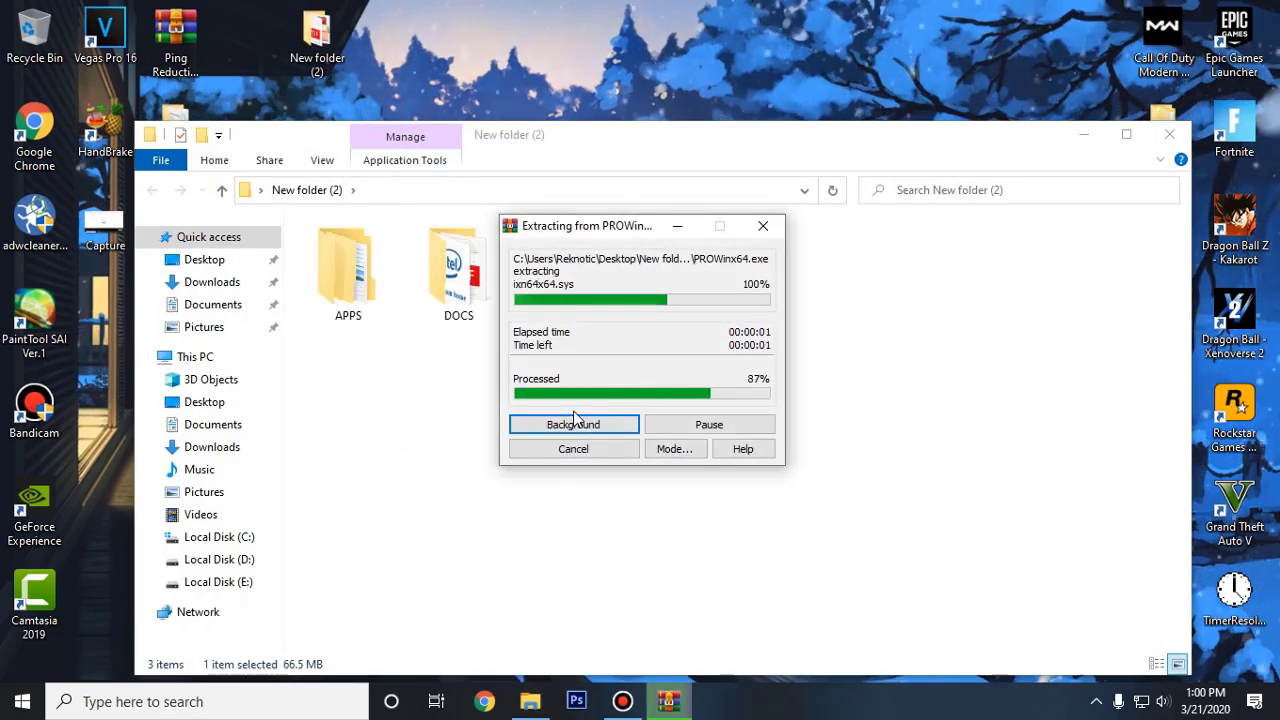
left_click_drag(577, 131, 562, 31)
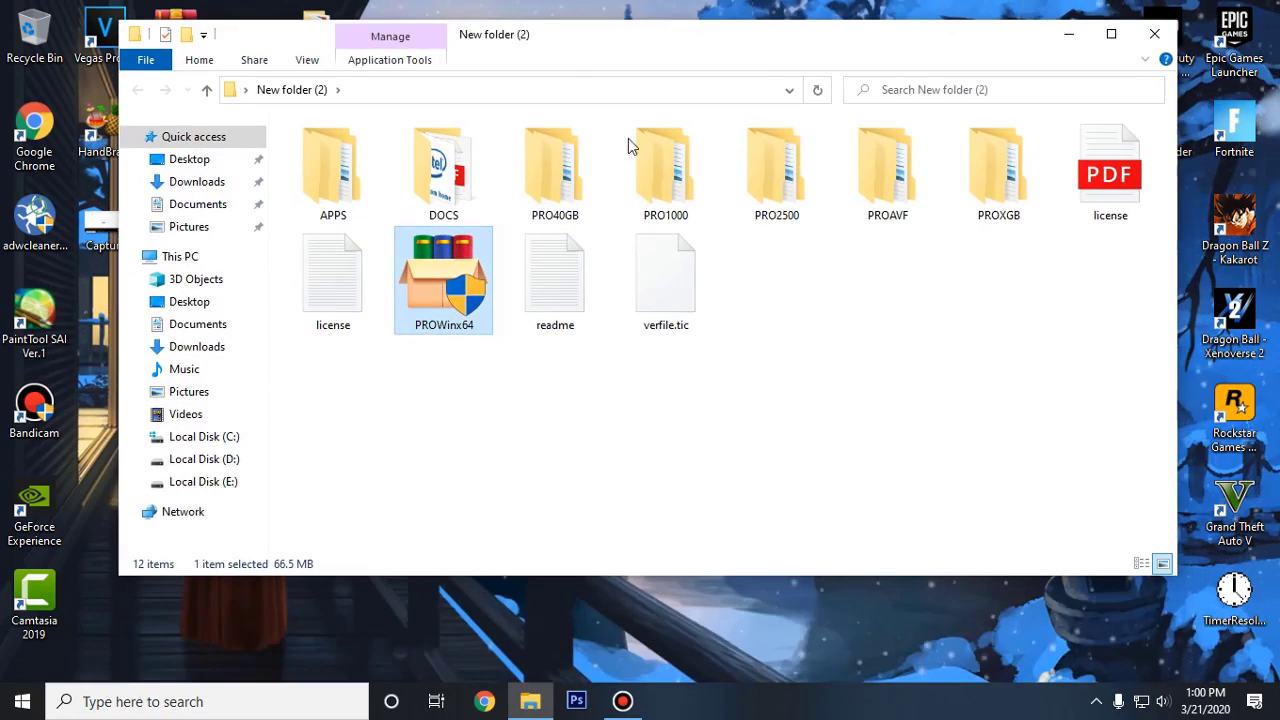
left_click(678, 180)
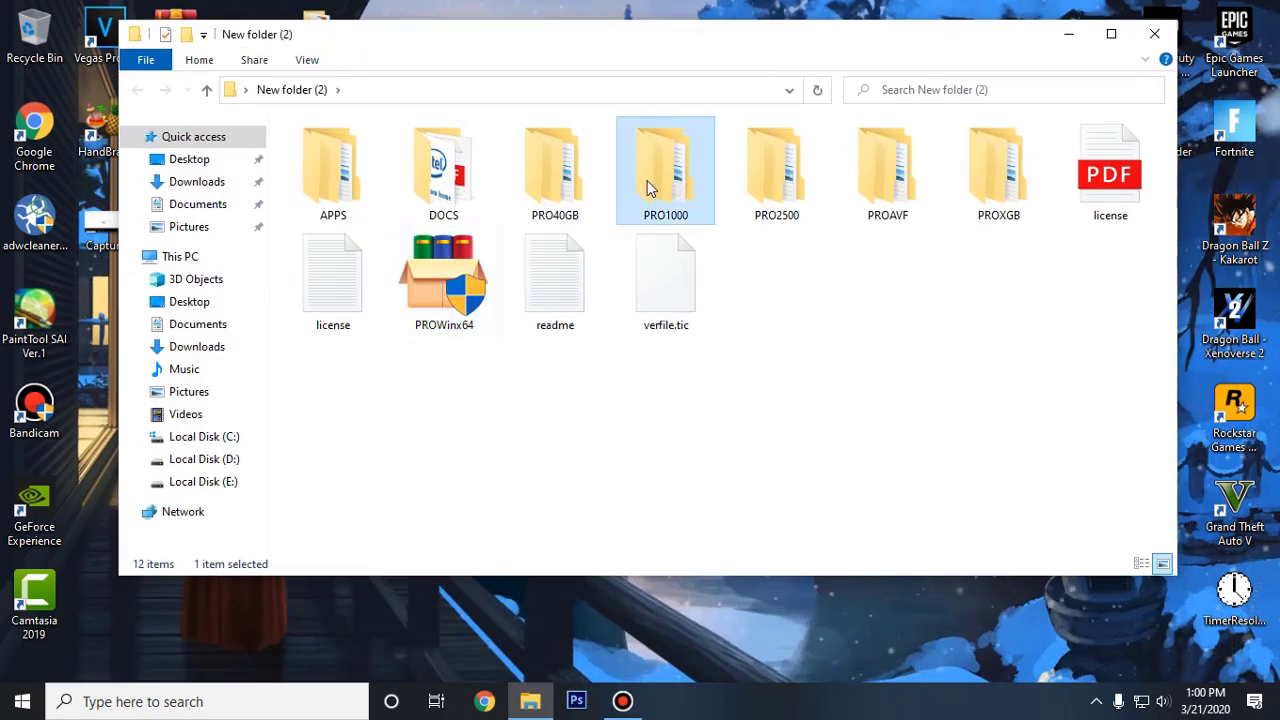
left_click(776, 194)
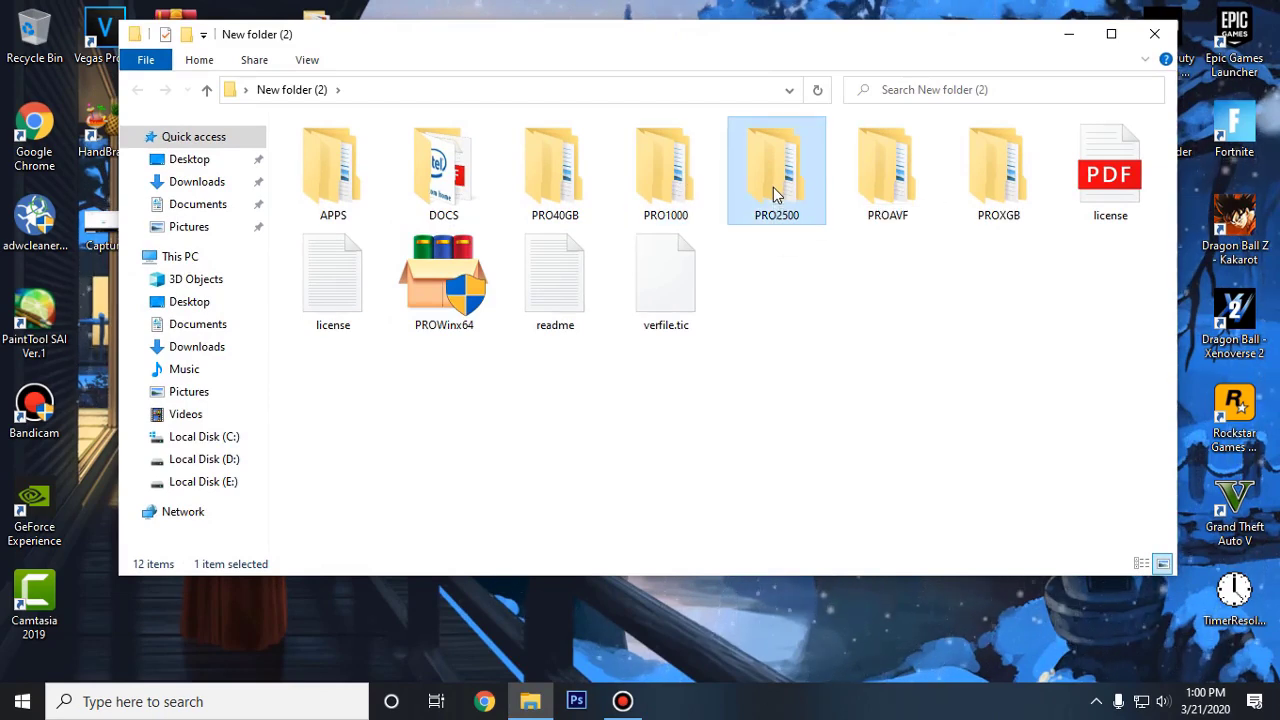
left_click(677, 188)
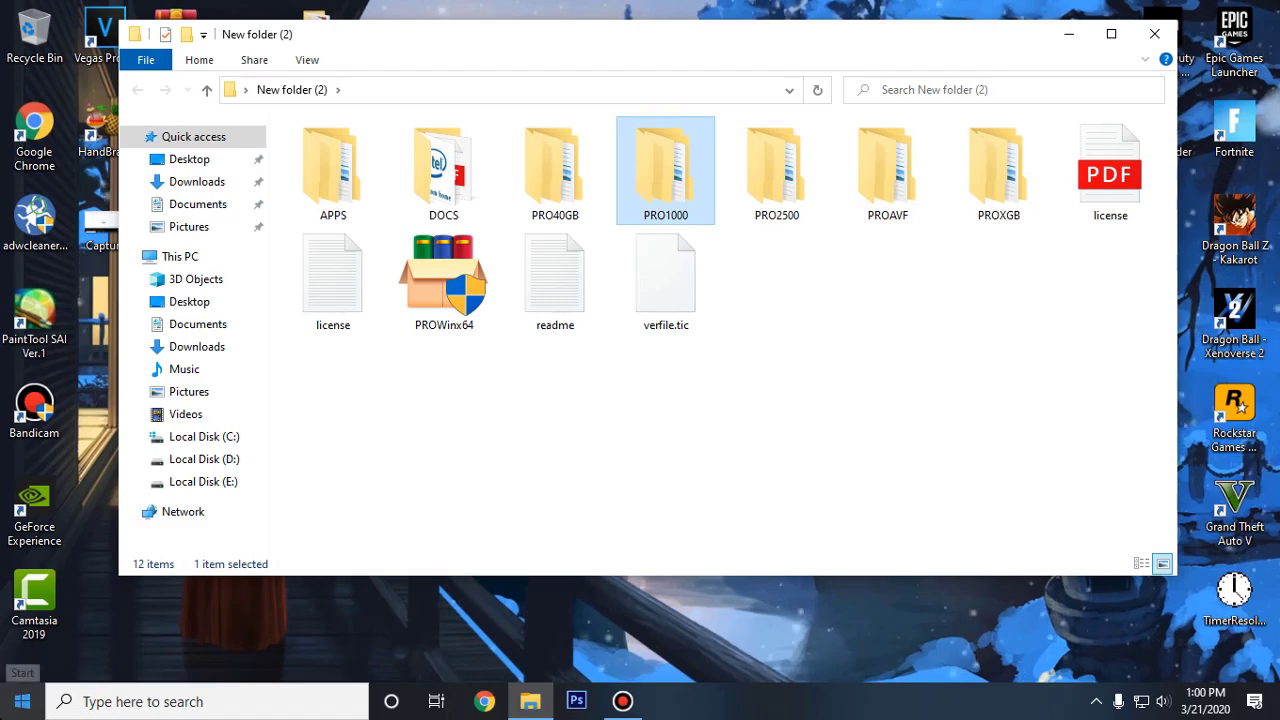
Open Device Manager and start a driver update for the Intel(R) 82579LM Gigabit Network Connection by browsing the computer for driver software
left_click(22, 701)
type("device")
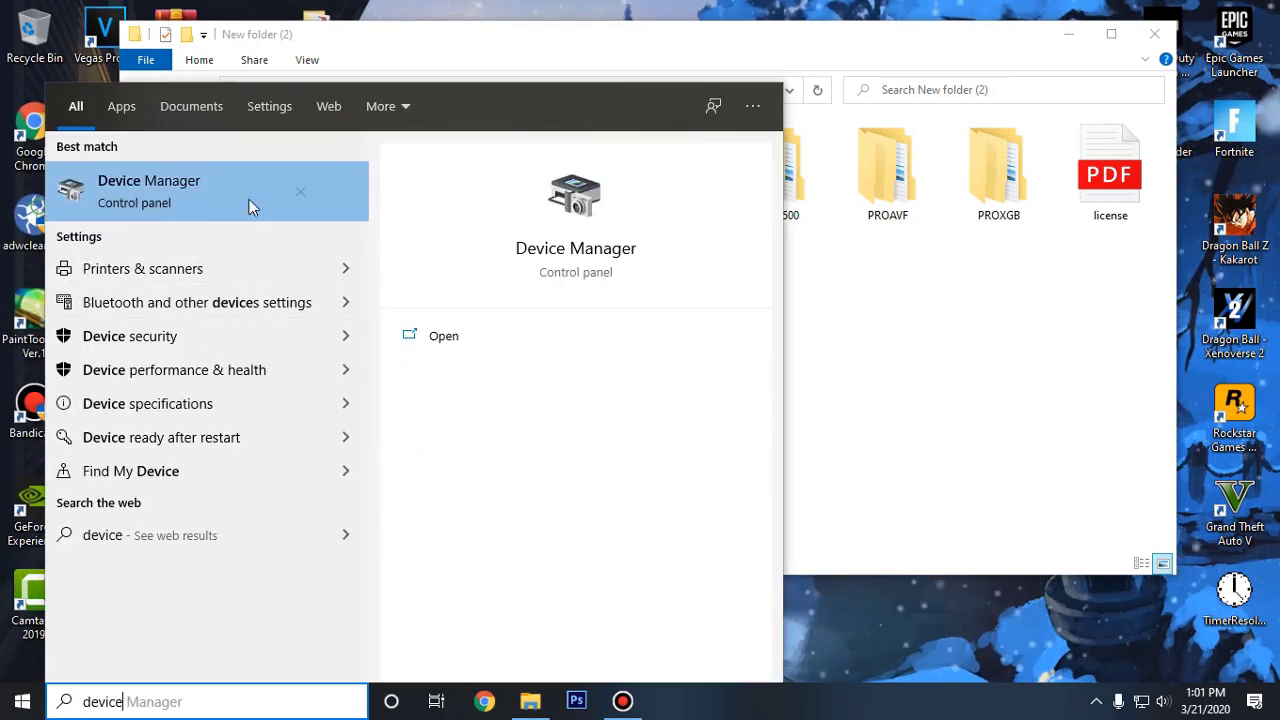
left_click(212, 200)
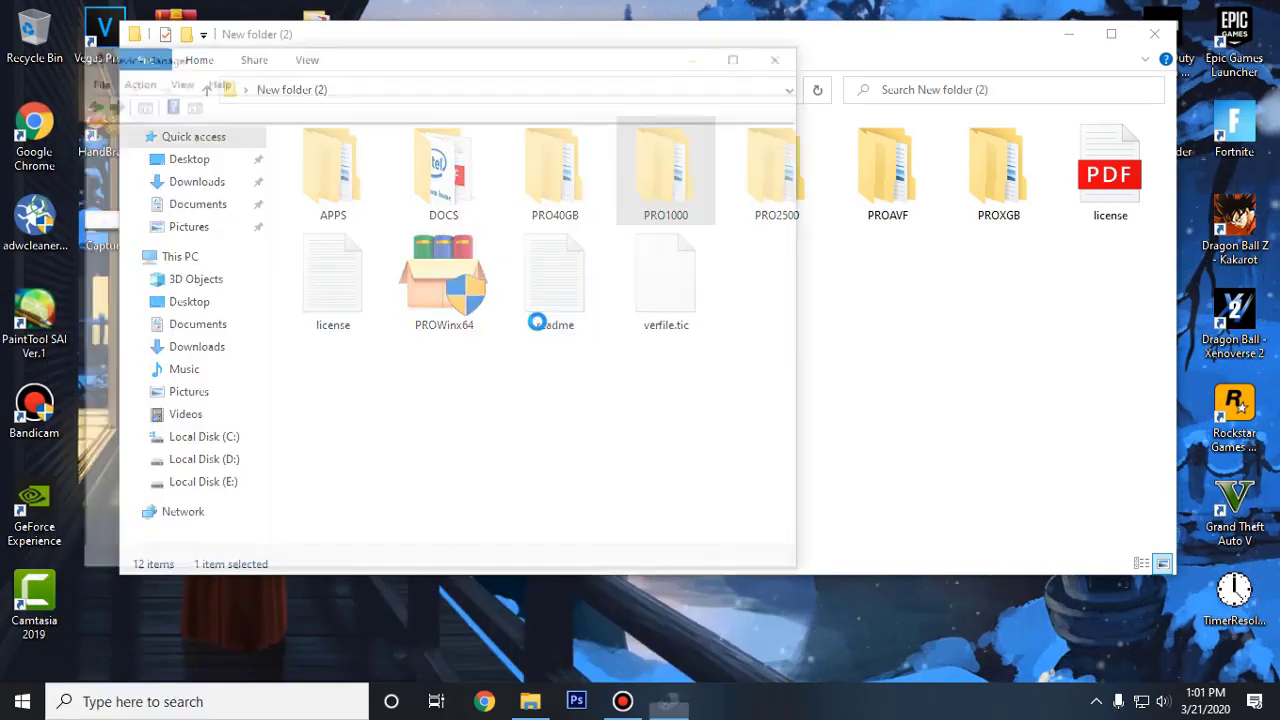
left_click_drag(350, 68, 783, 93)
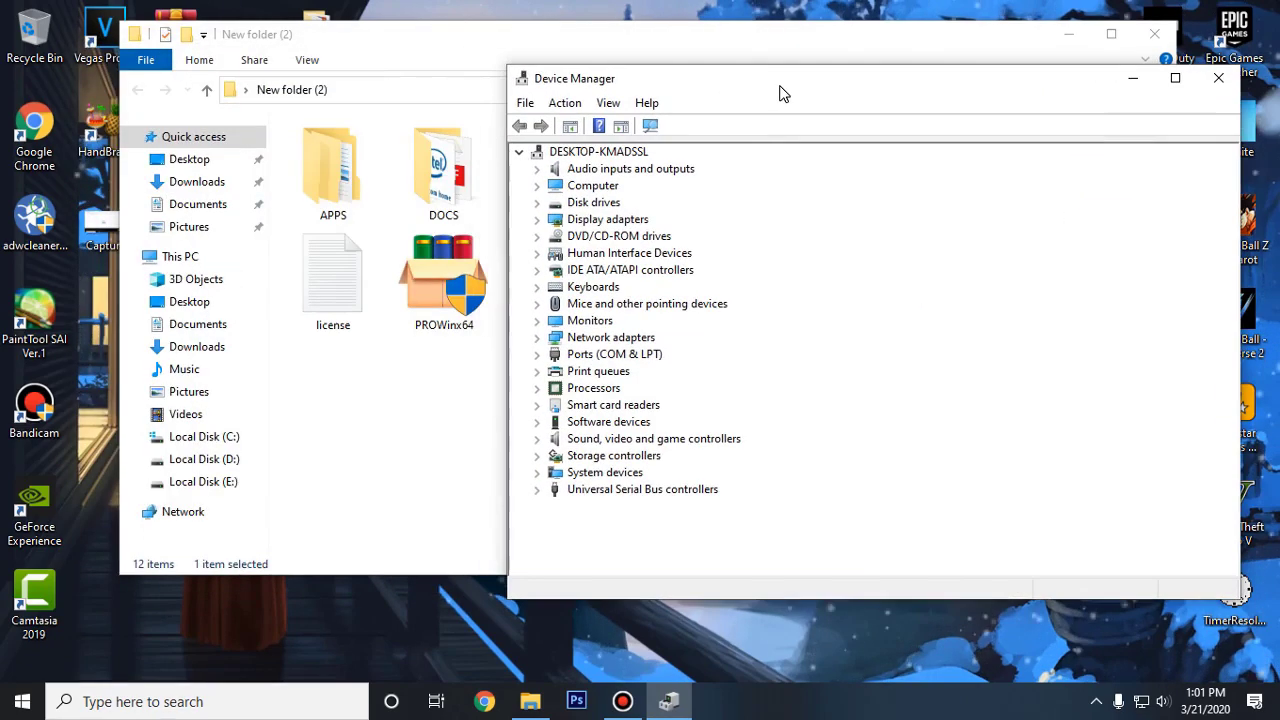
left_click(539, 339)
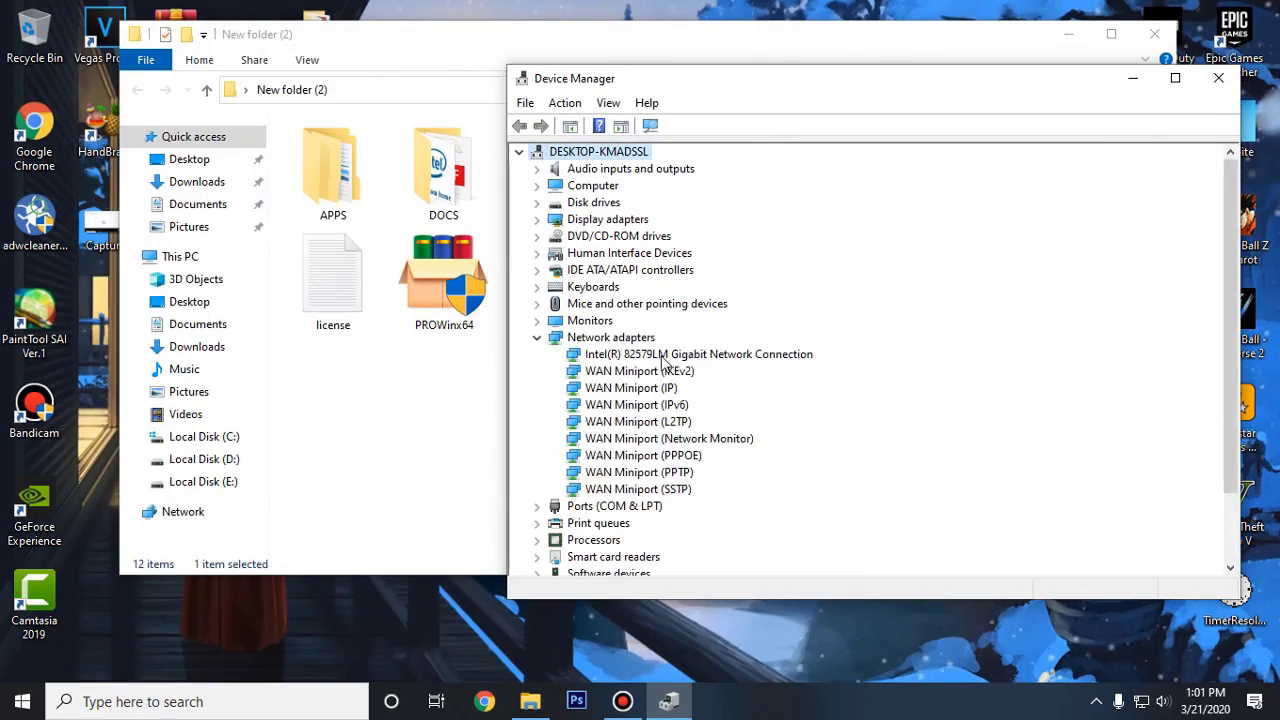
right_click(689, 356)
left_click(697, 370)
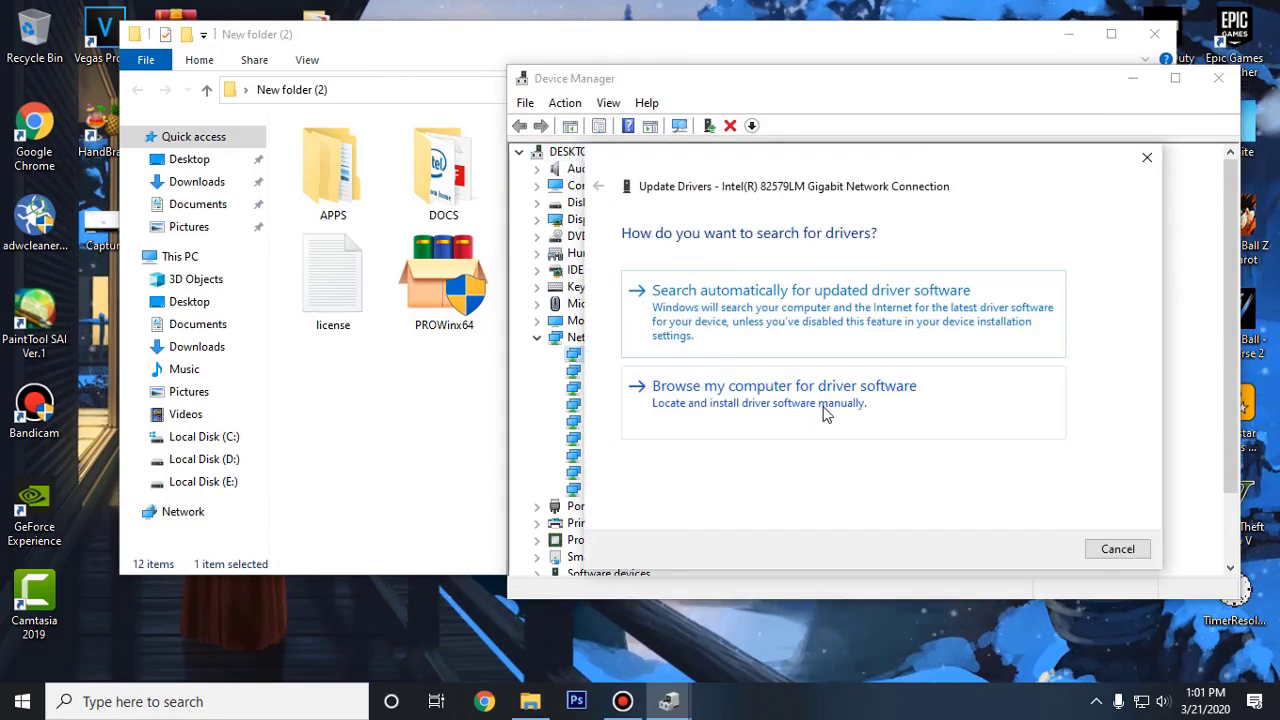
left_click(899, 408)
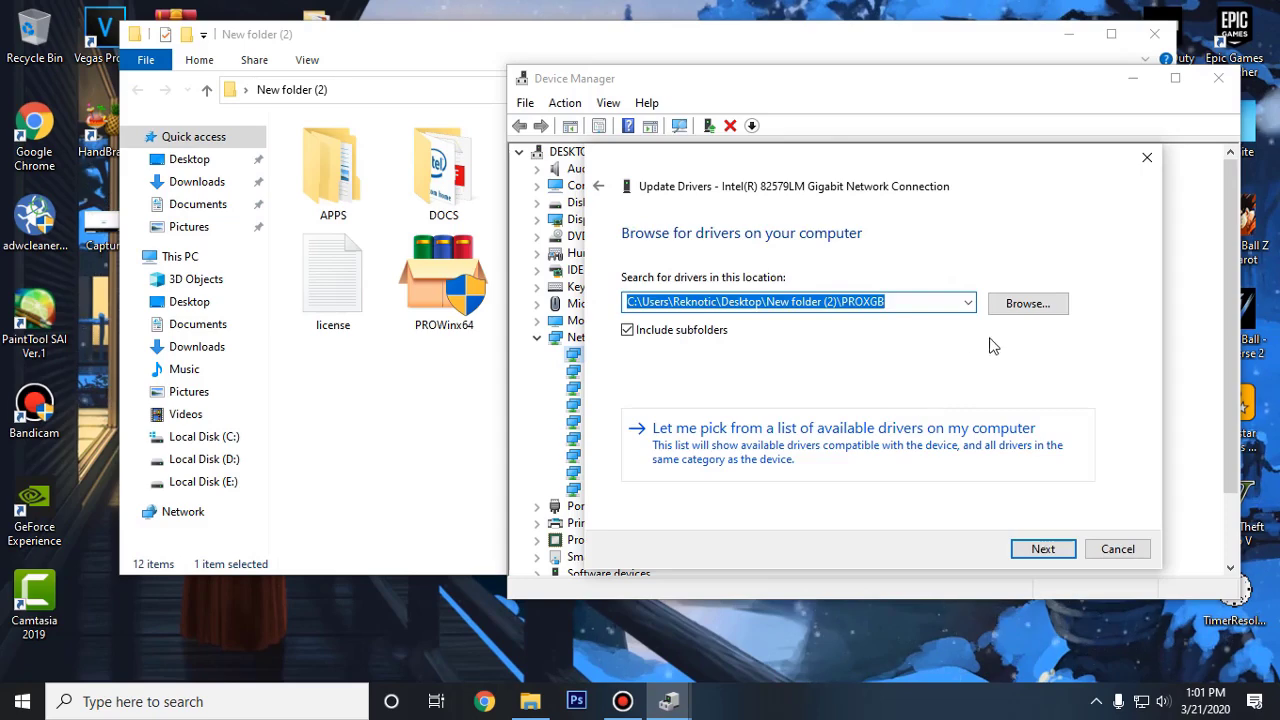
Run the driver search on the PRO1000 folder inside the desktop's New folder (2) and close the update wizard
left_click(1018, 313)
left_click_drag(623, 212, 661, 202)
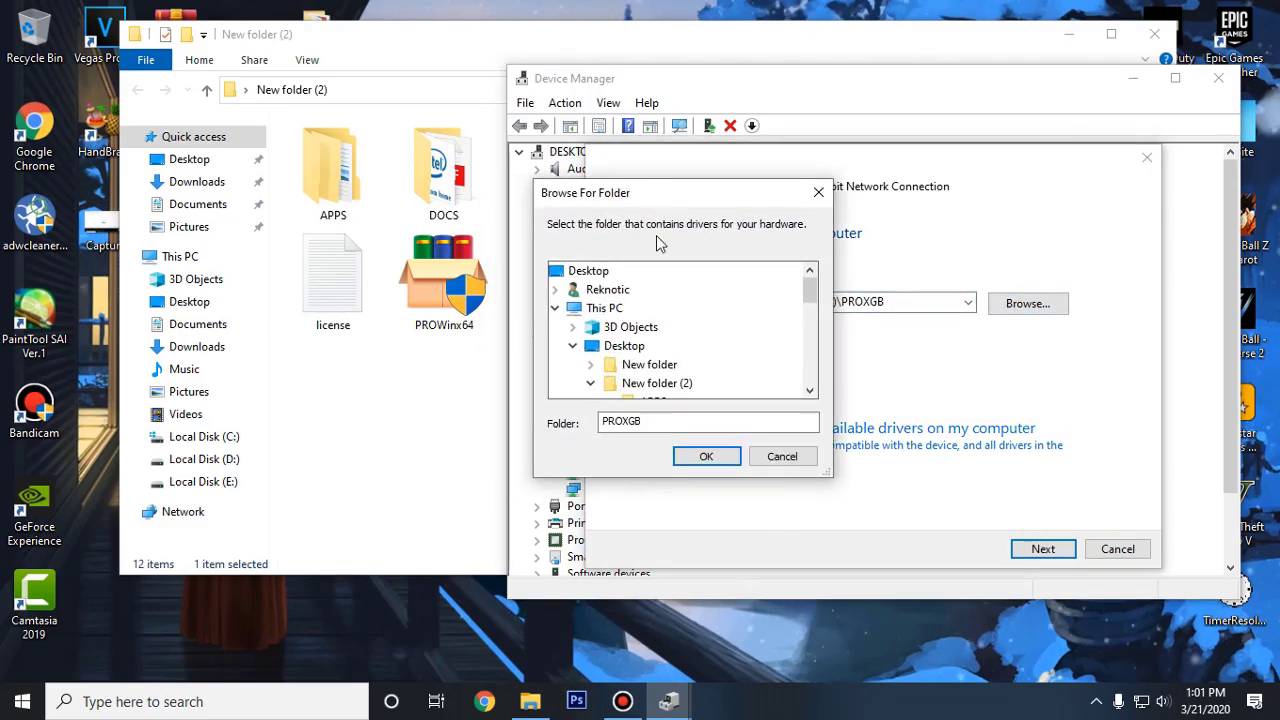
left_click(613, 350)
left_click(662, 383)
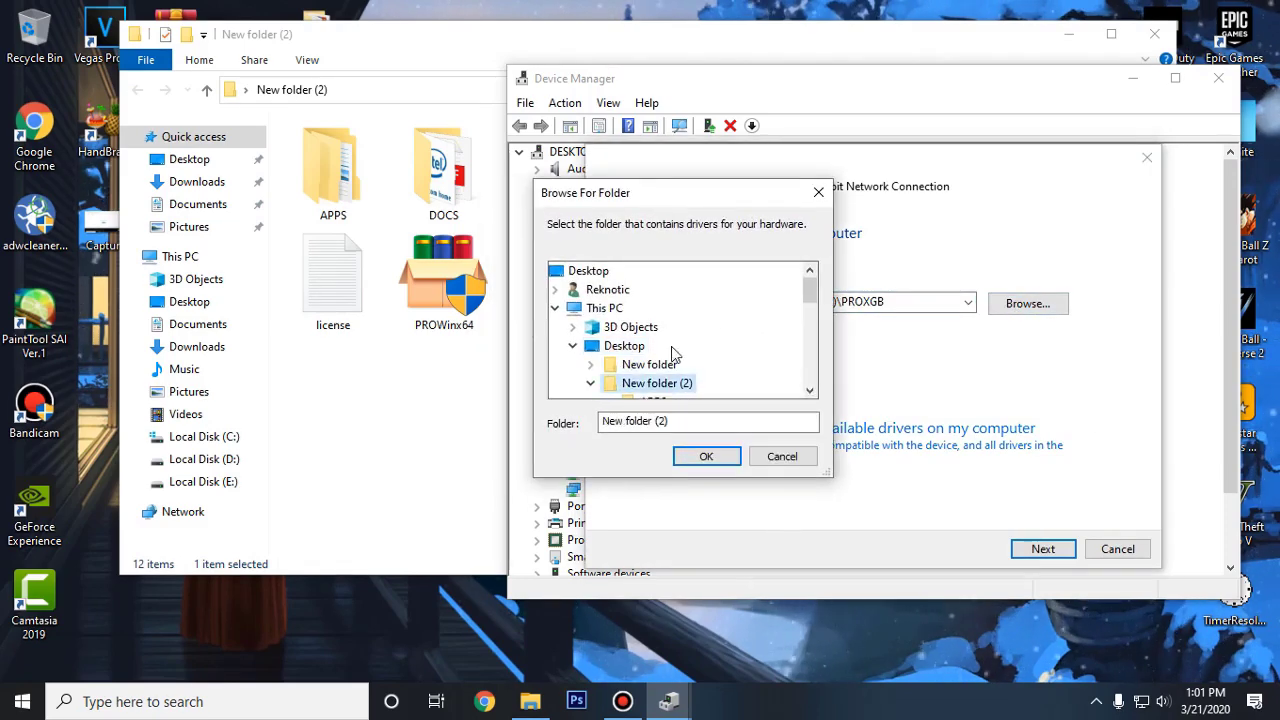
scroll(688, 357, "down", 1)
scroll(712, 362, "down", 2)
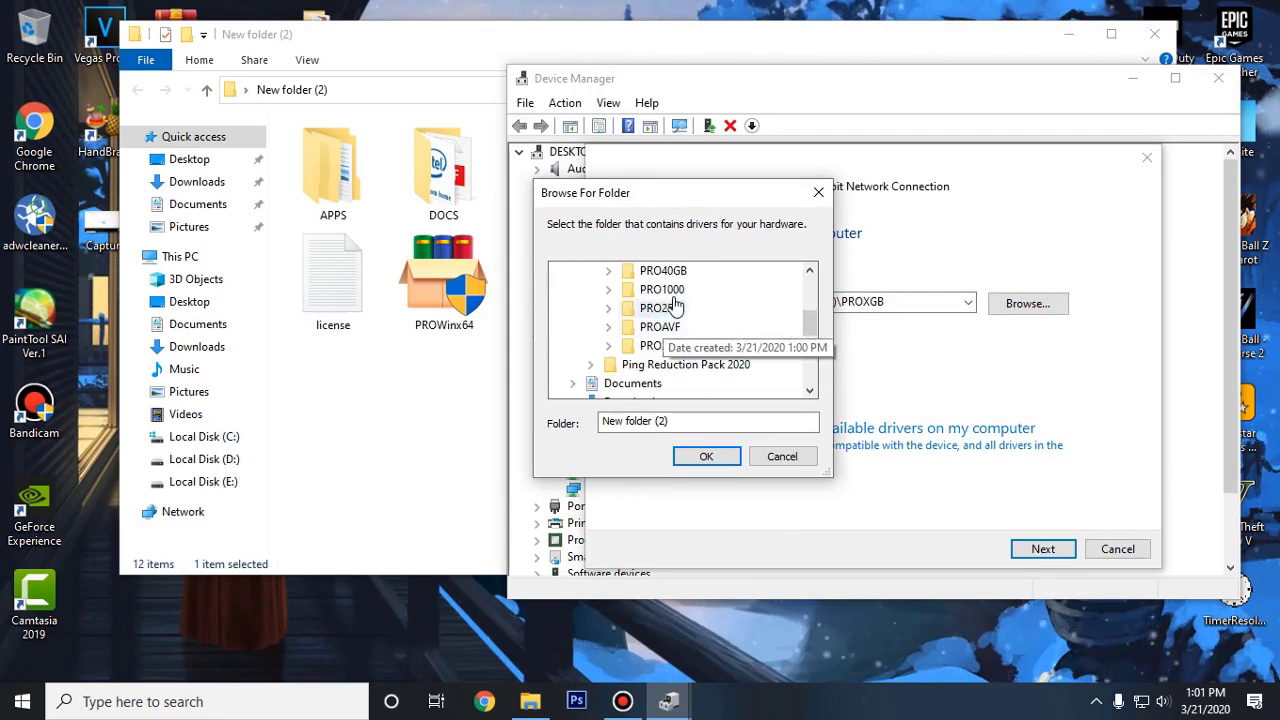
scroll(650, 320, "up", 2)
left_click(655, 383)
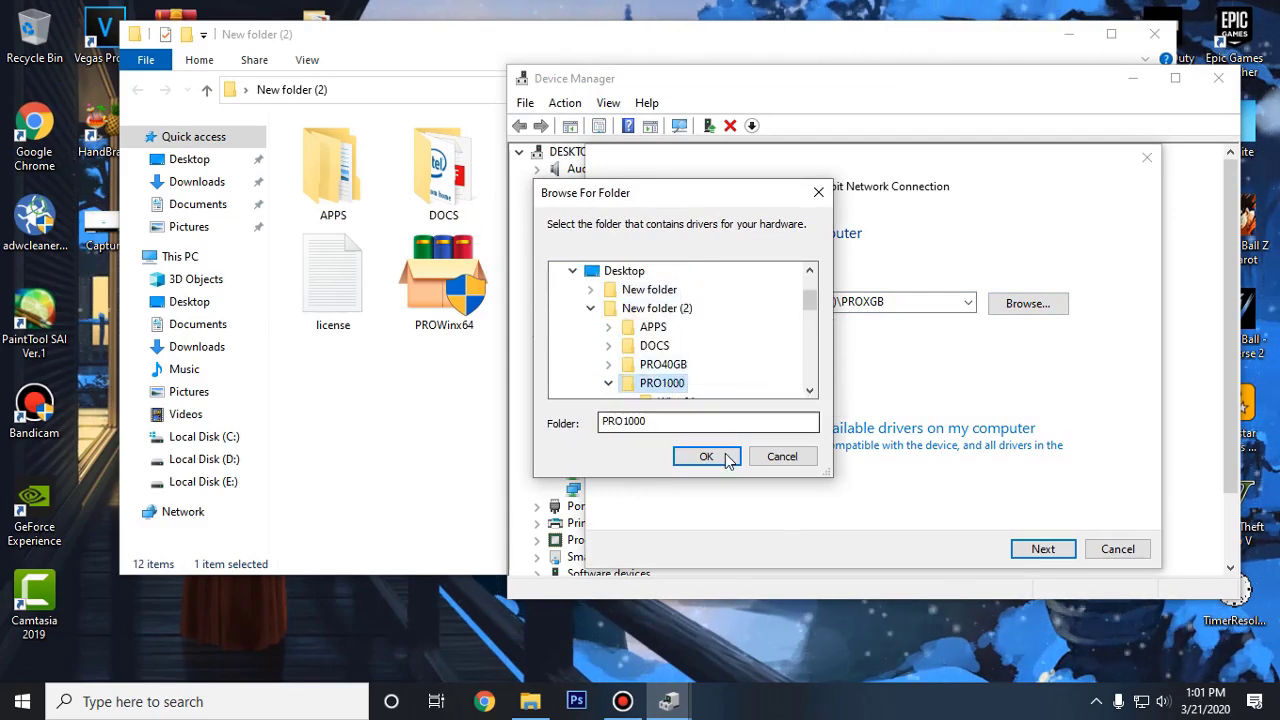
left_click(709, 457)
left_click(1016, 548)
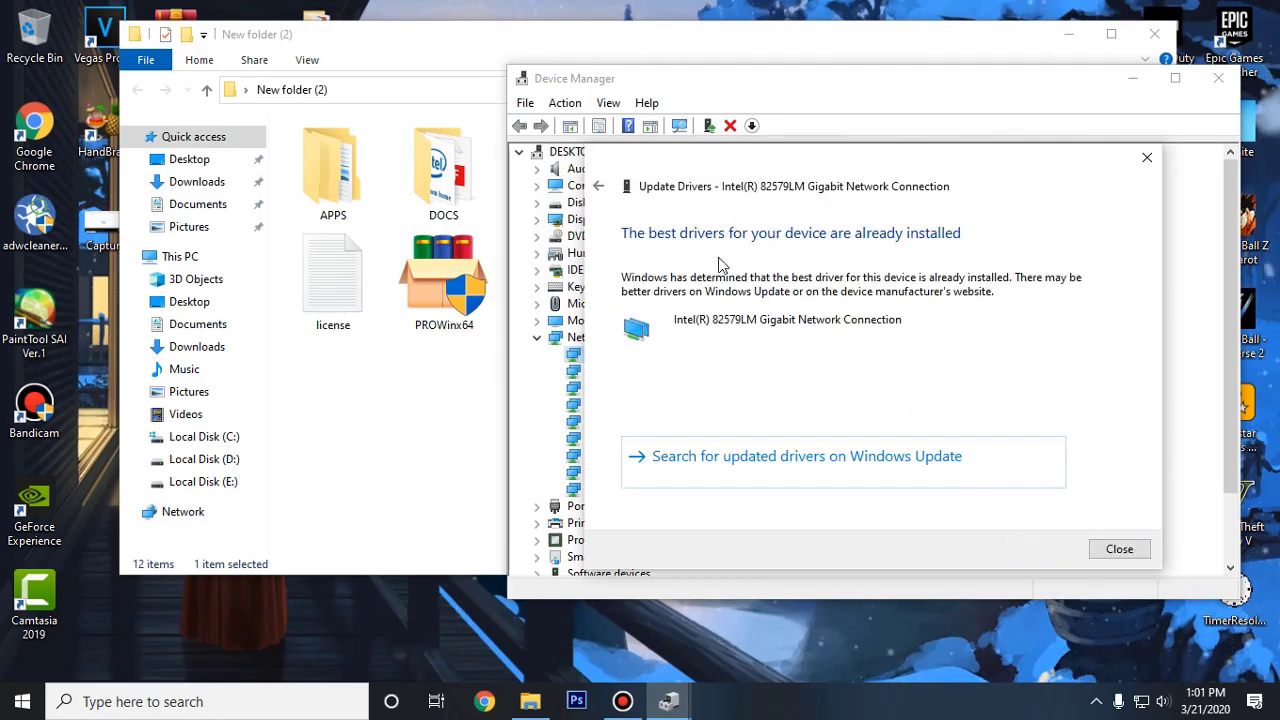
left_click(1146, 160)
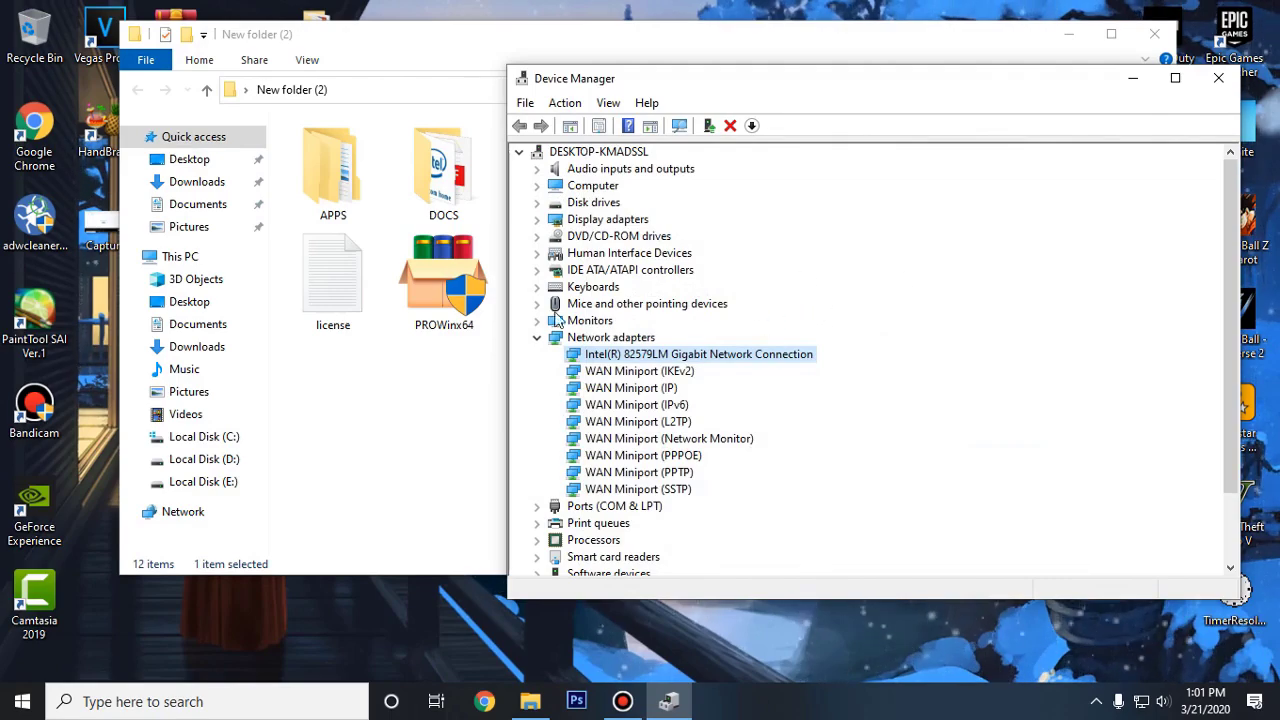
Put Device Manager and New folder (2) away, and extract the Install_Win10_10038_02202020 archive inside the desktop's New folder
left_click(1133, 79)
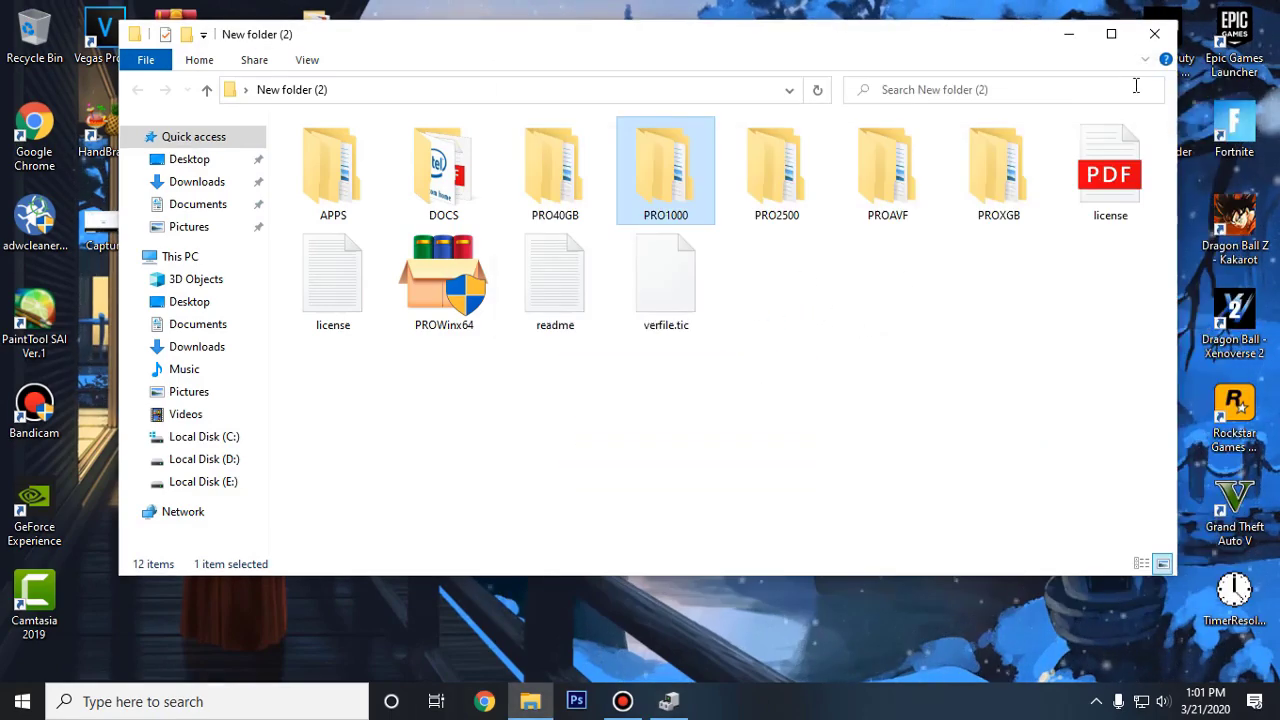
left_click(1152, 36)
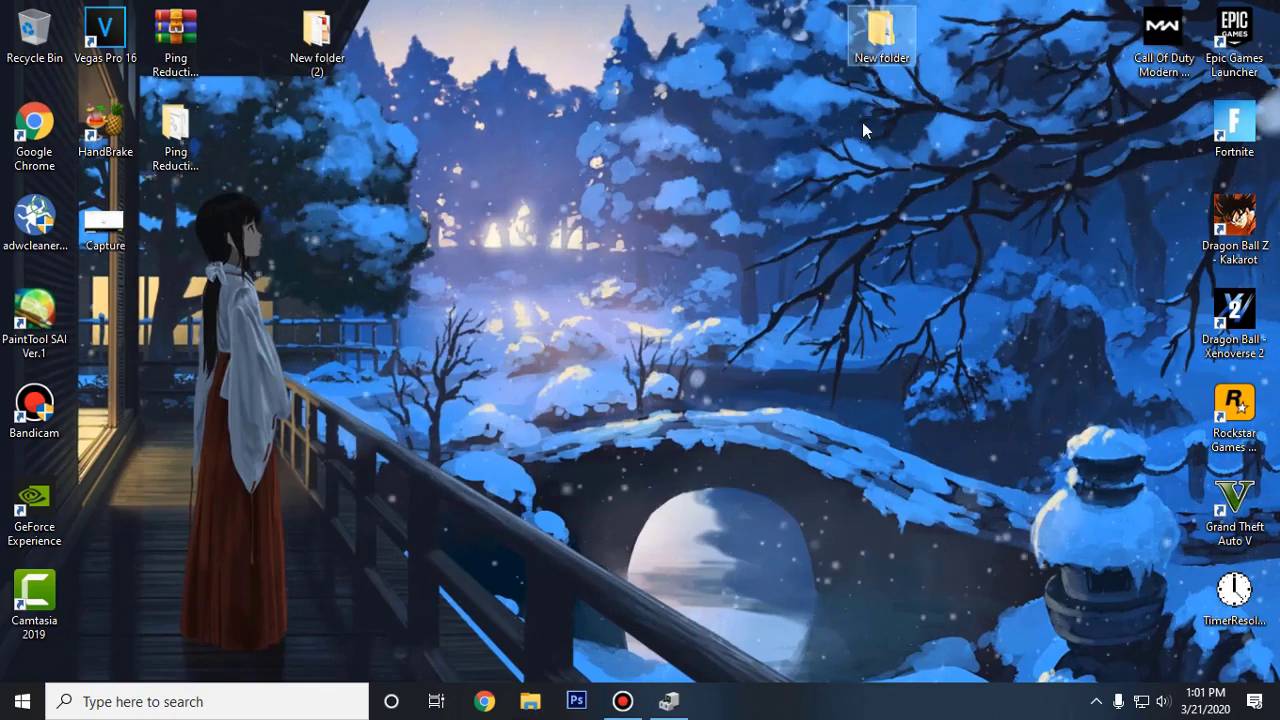
double_click(880, 38)
right_click(330, 149)
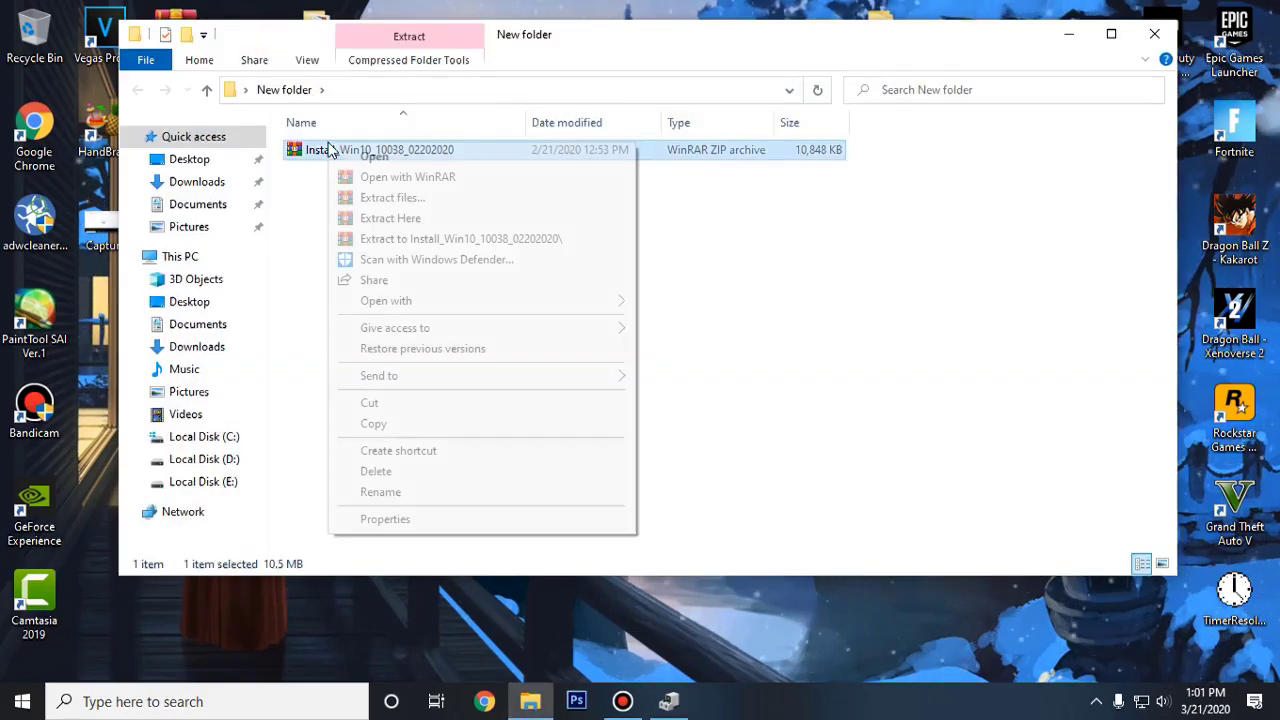
left_click(400, 219)
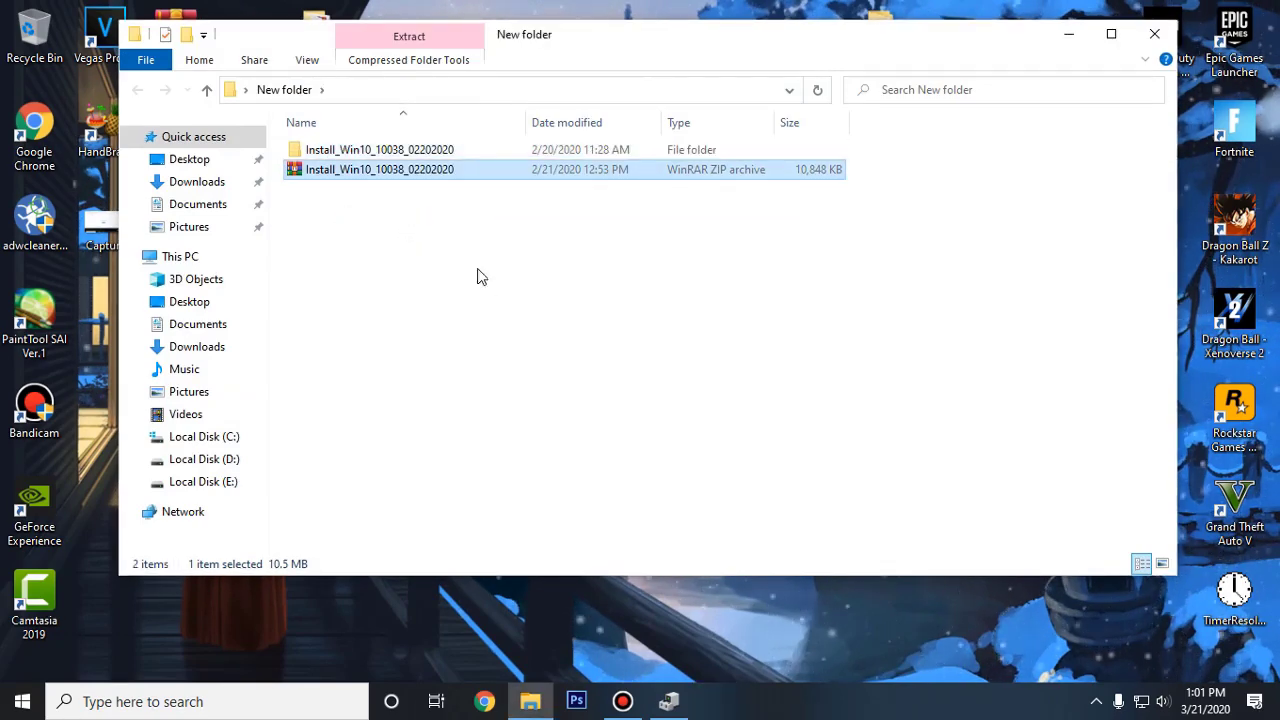
Move the 64 folder from the extracted Realtek package's WIN10 folder onto the desktop and close the folder window
left_click(403, 152)
double_click(403, 152)
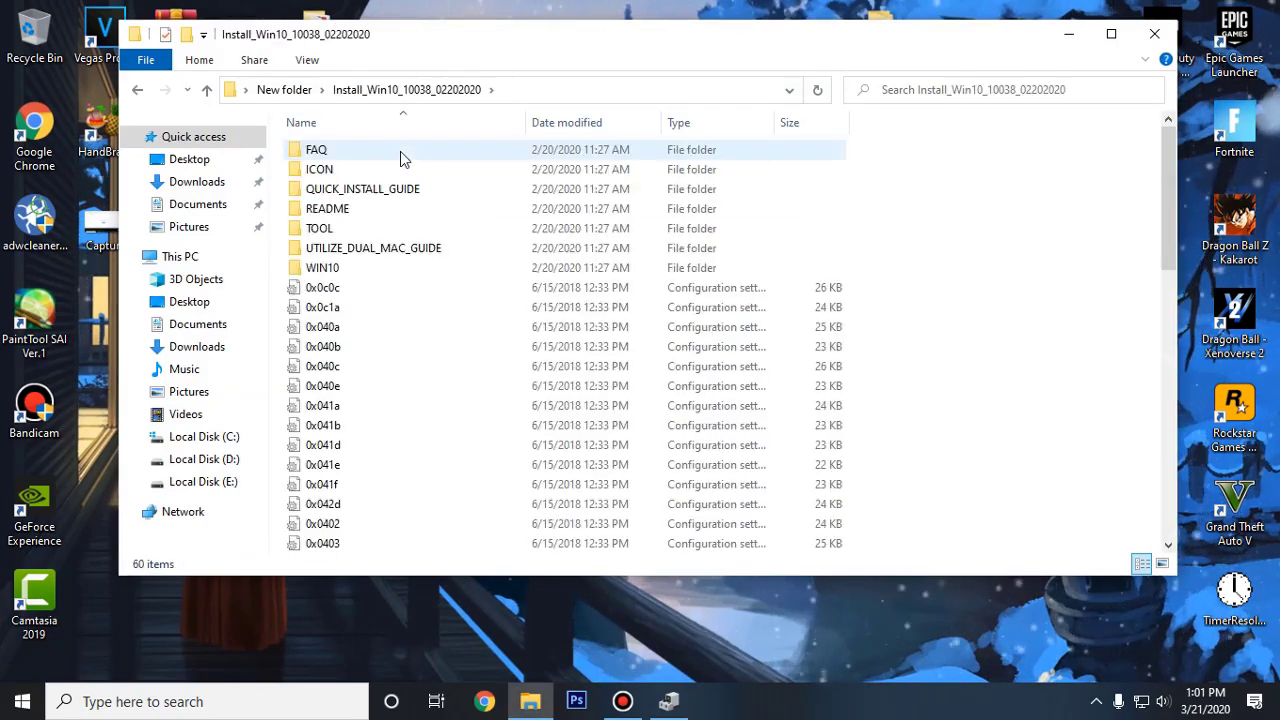
double_click(345, 270)
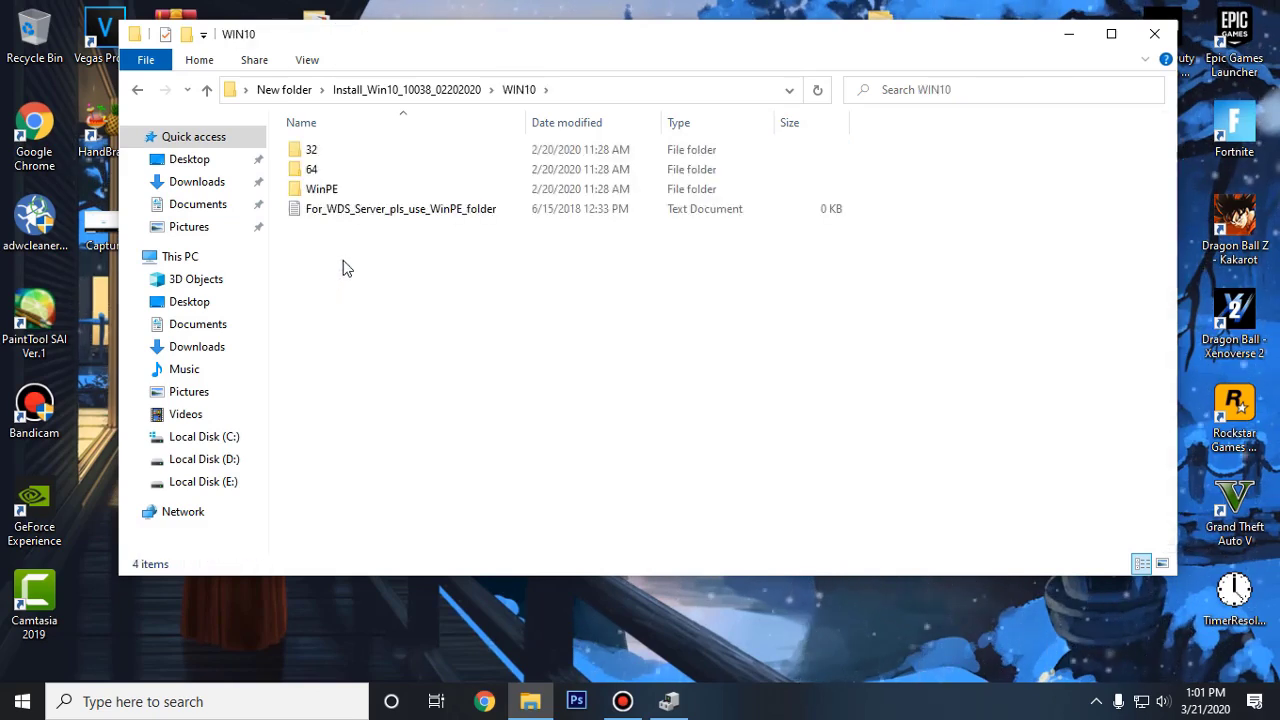
left_click(313, 172)
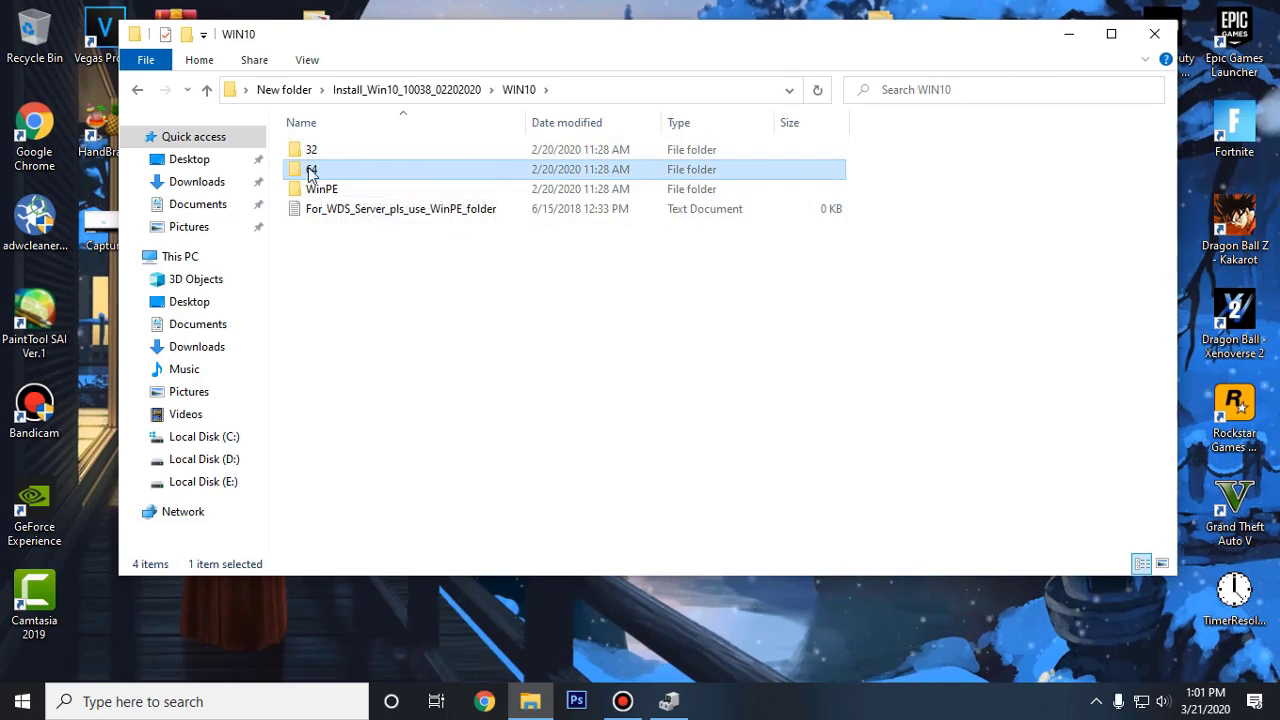
left_click(347, 155)
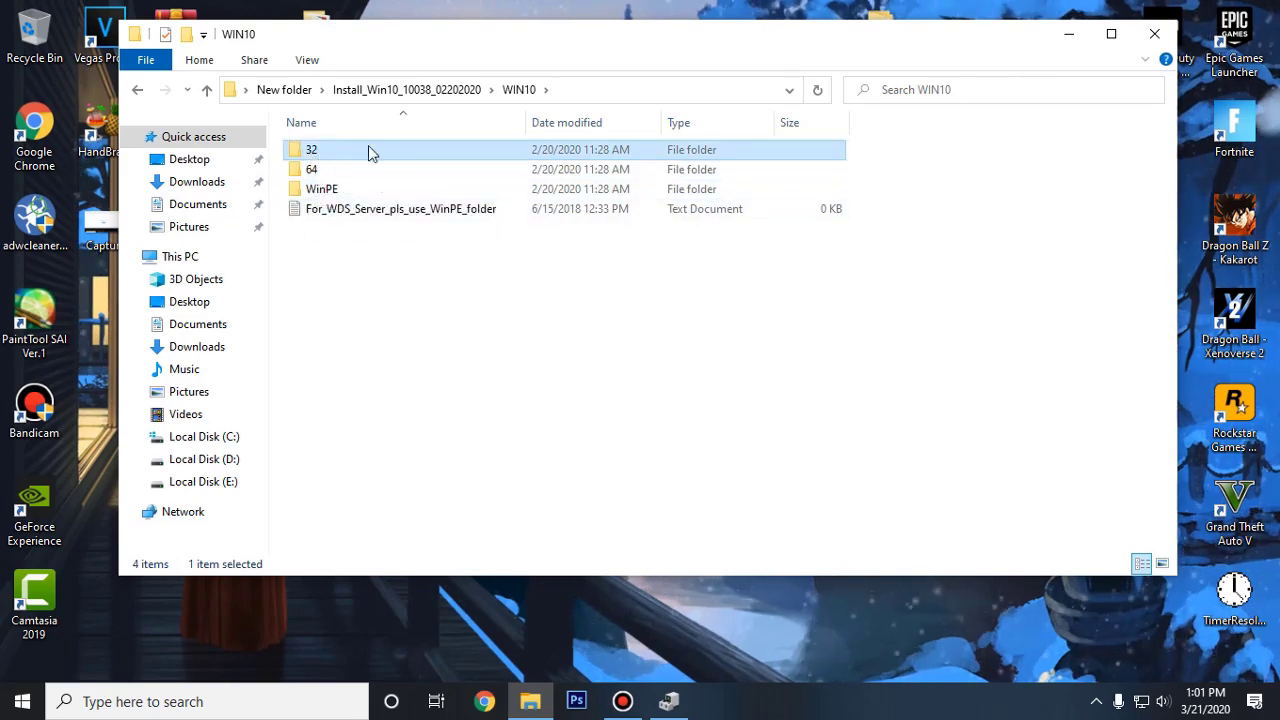
left_click(311, 171)
left_click_drag(311, 172, 592, 612)
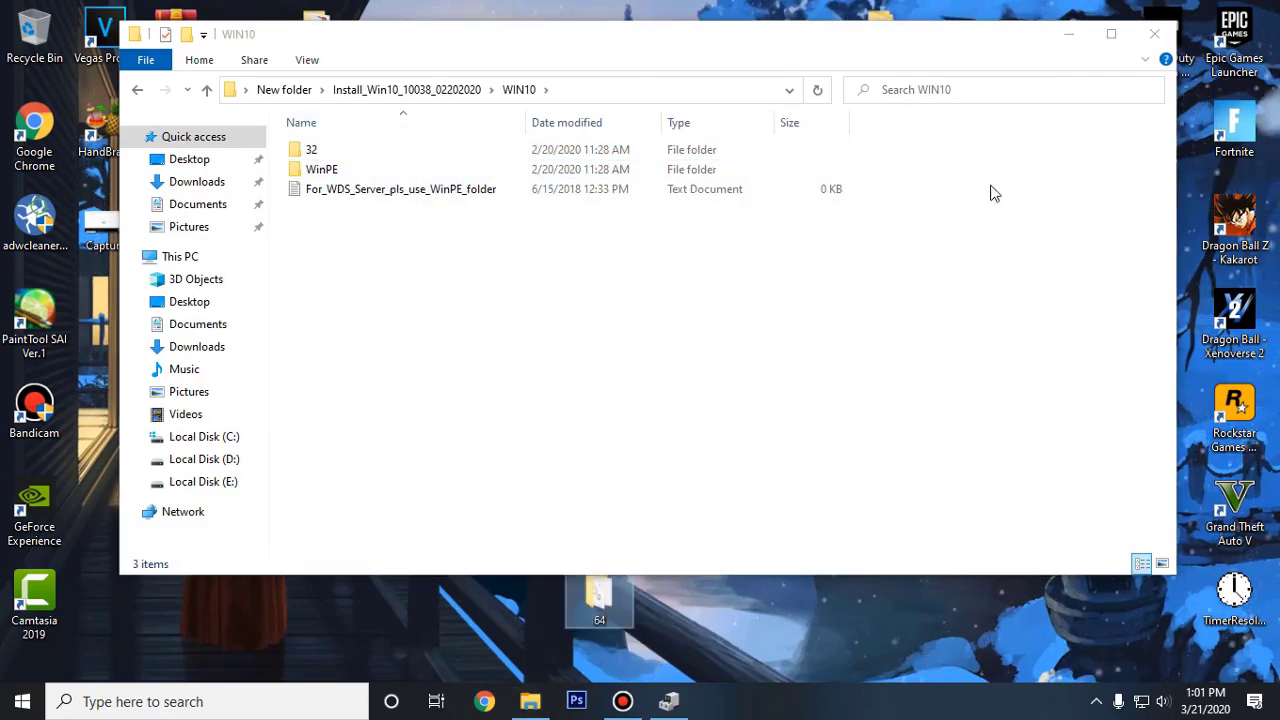
left_click(1154, 34)
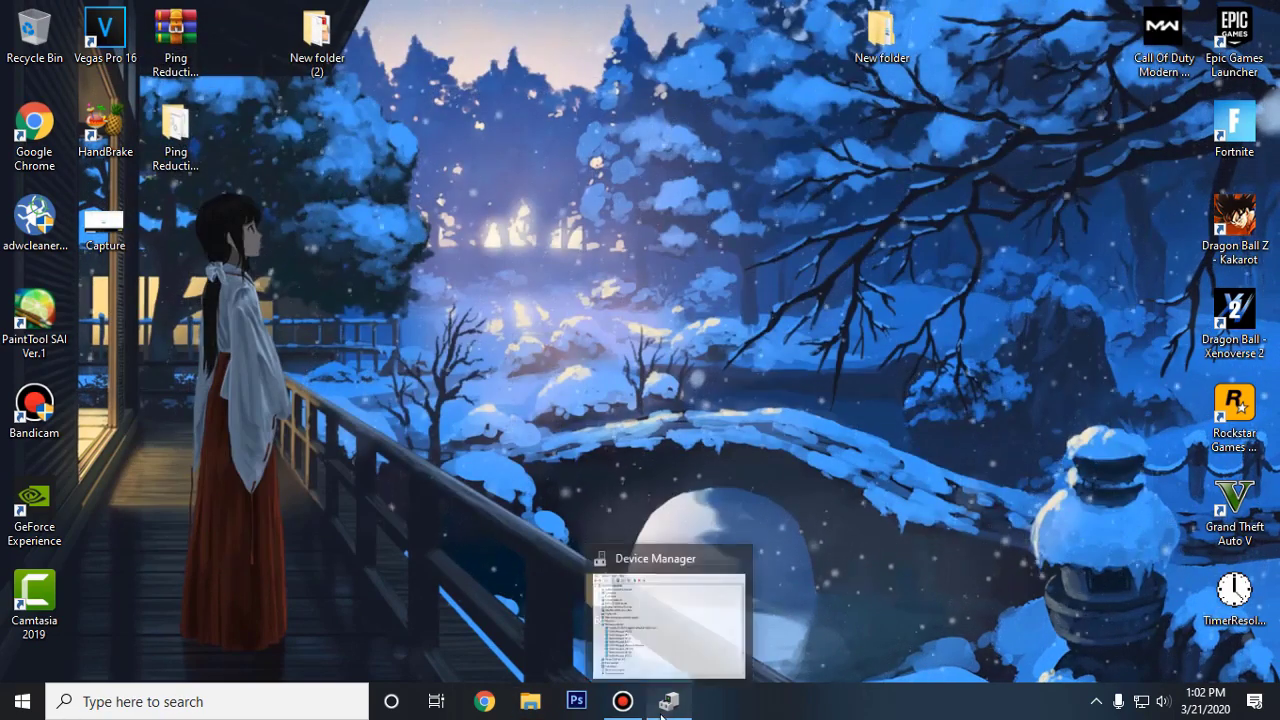
Try pointing the Intel adapter's driver update at the desktop's 64 folder, and close the wizard and Device Manager without running the search
left_click(662, 710)
right_click(695, 355)
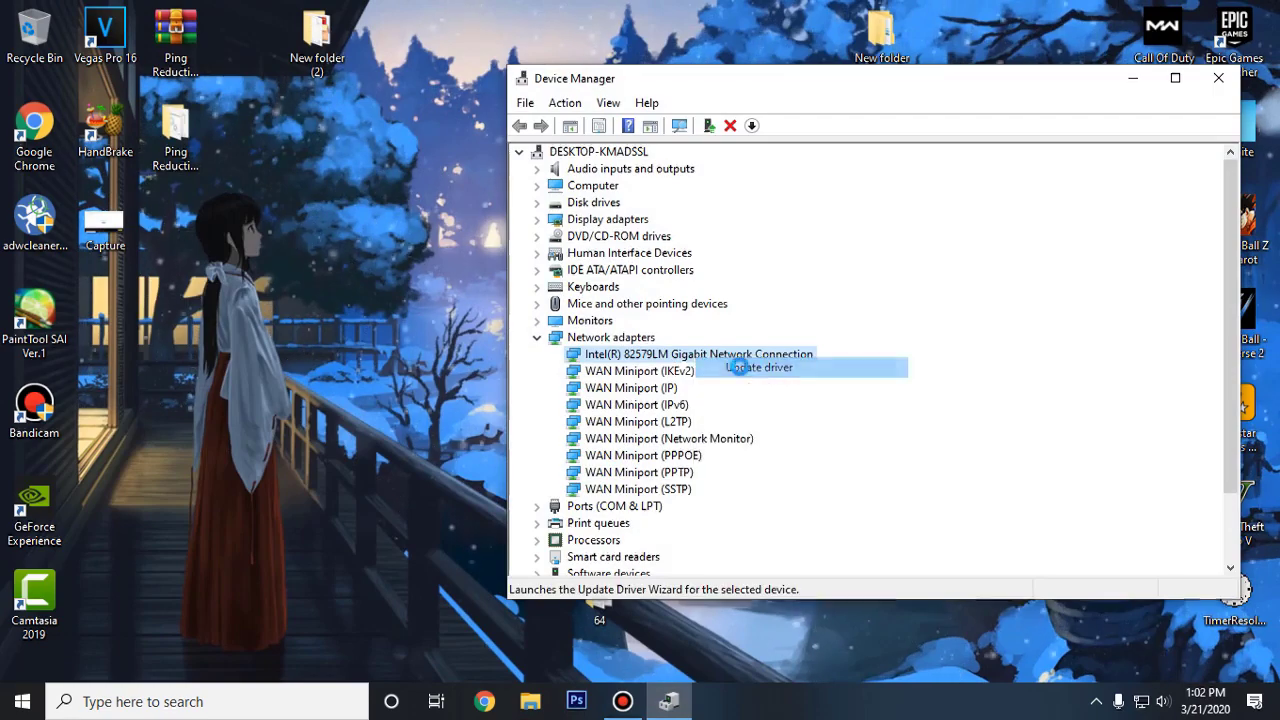
left_click(737, 368)
left_click(783, 403)
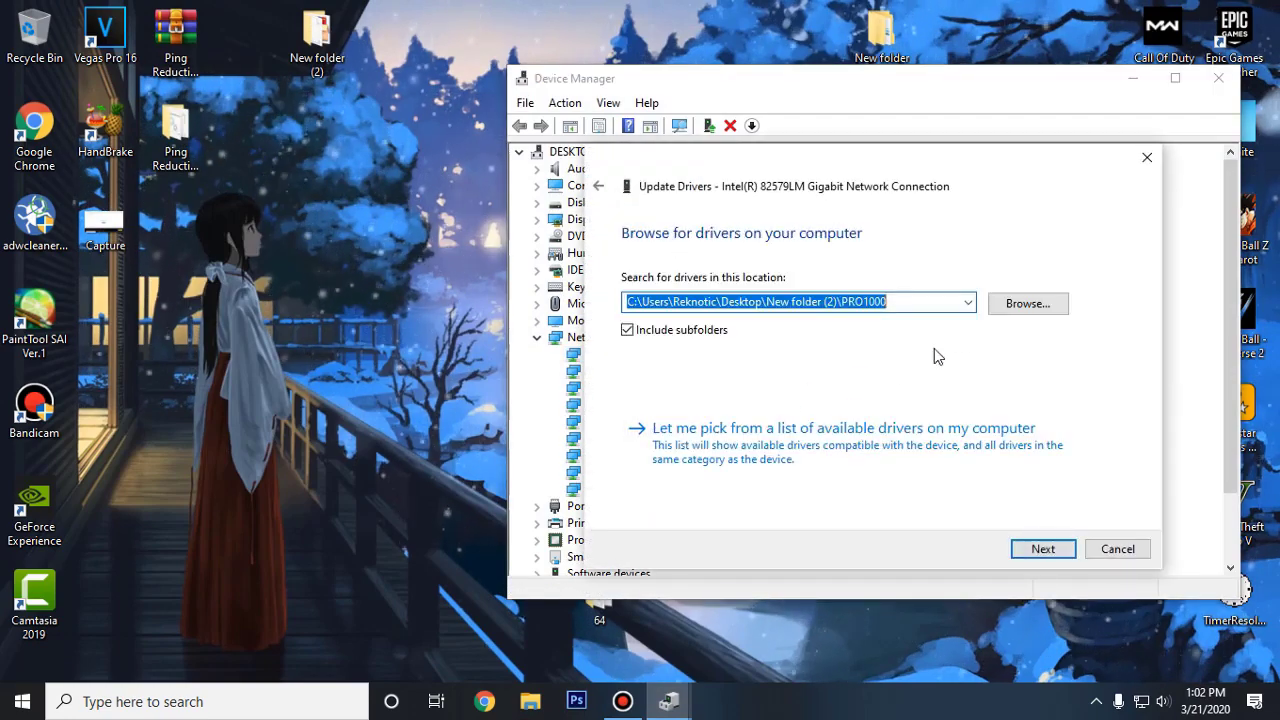
left_click(1026, 303)
left_click(584, 355)
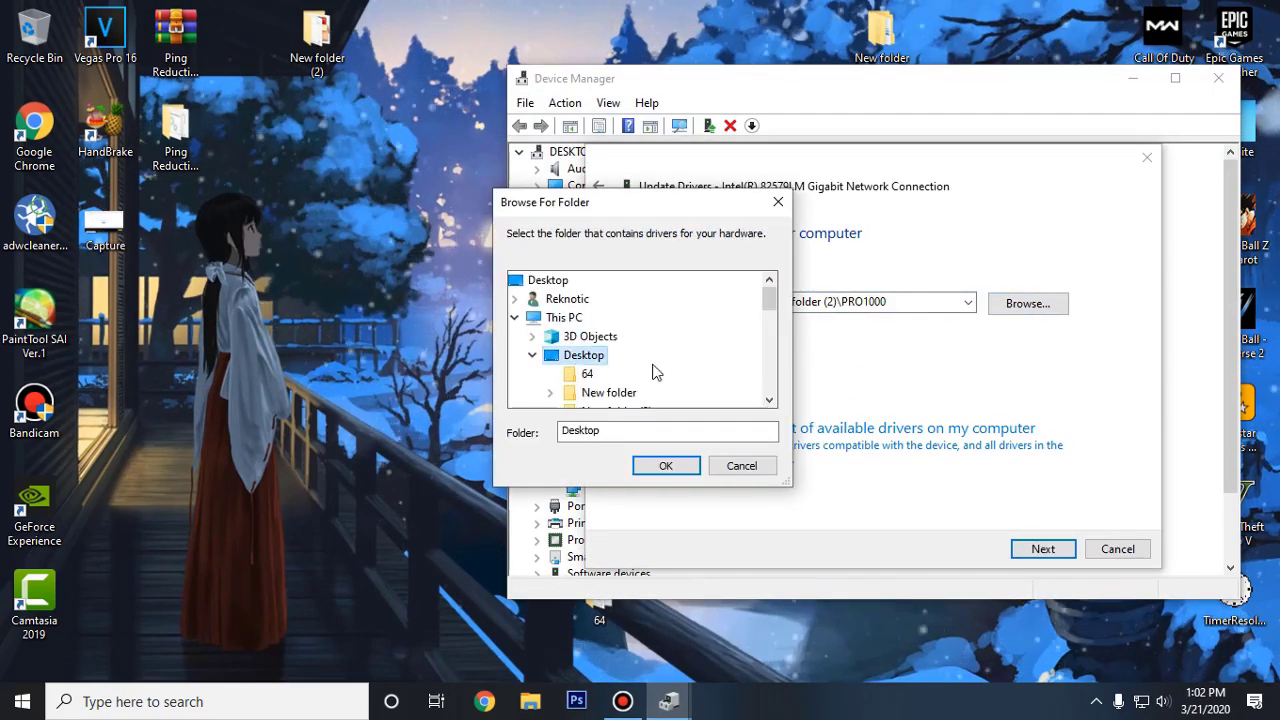
left_click(588, 375)
left_click(662, 467)
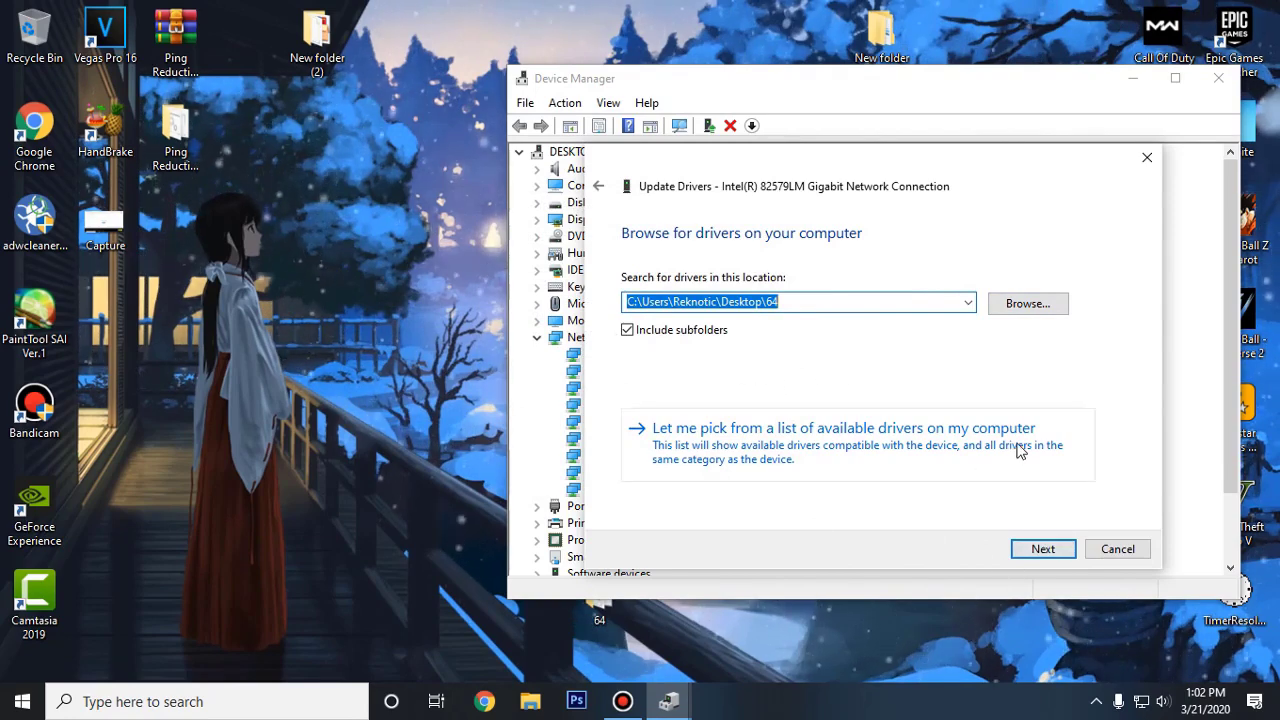
left_click(1146, 160)
left_click(1216, 79)
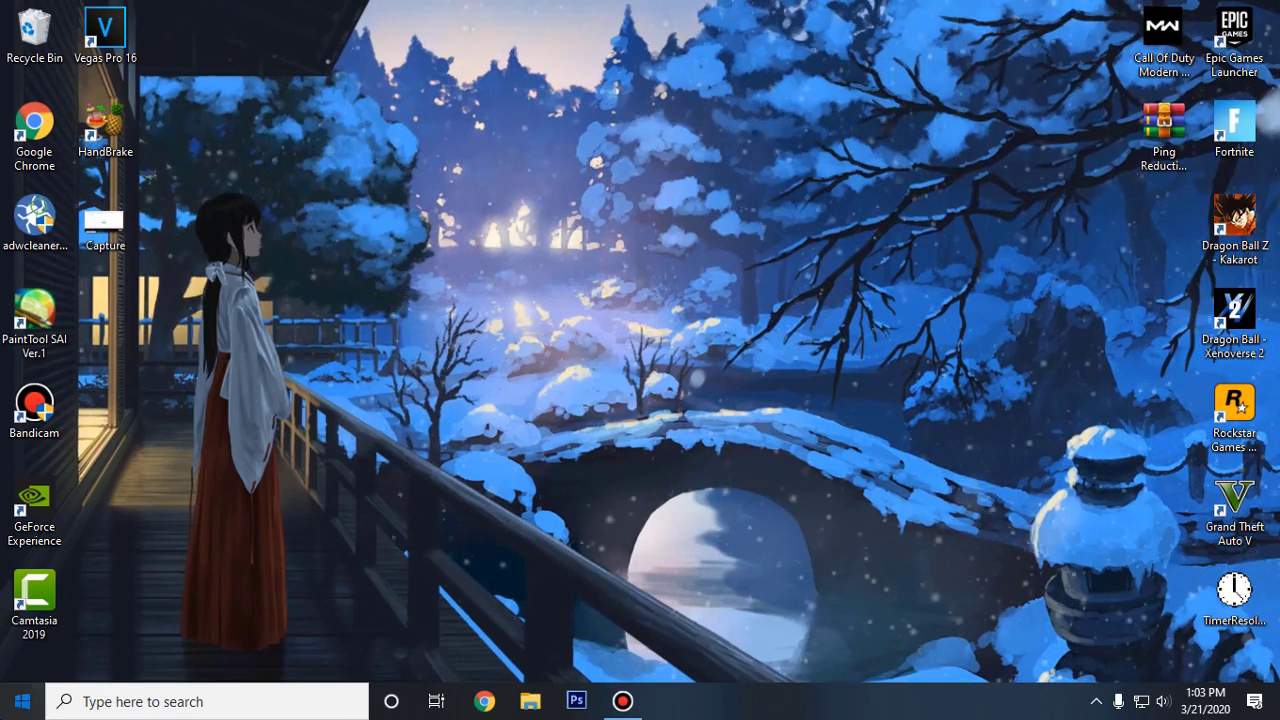
Open Command Prompt as administrator and ping 1.1.1.1
key("super")
type("cmd")
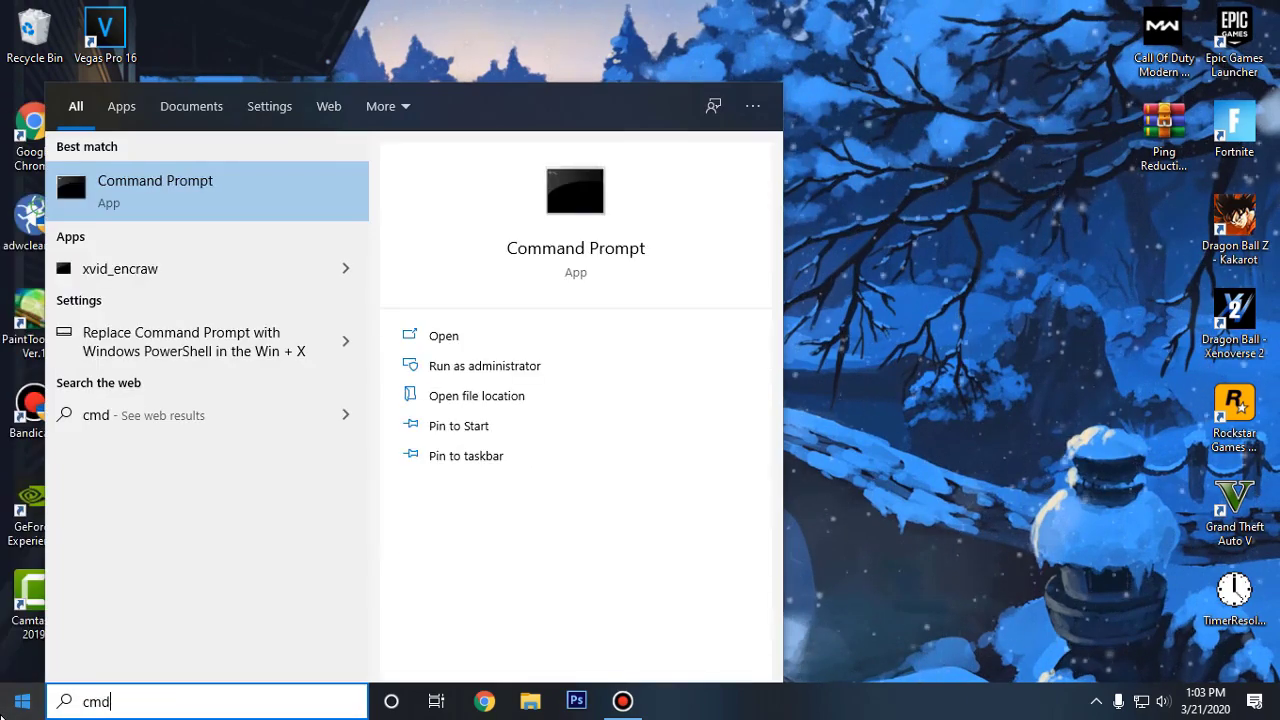
right_click(164, 204)
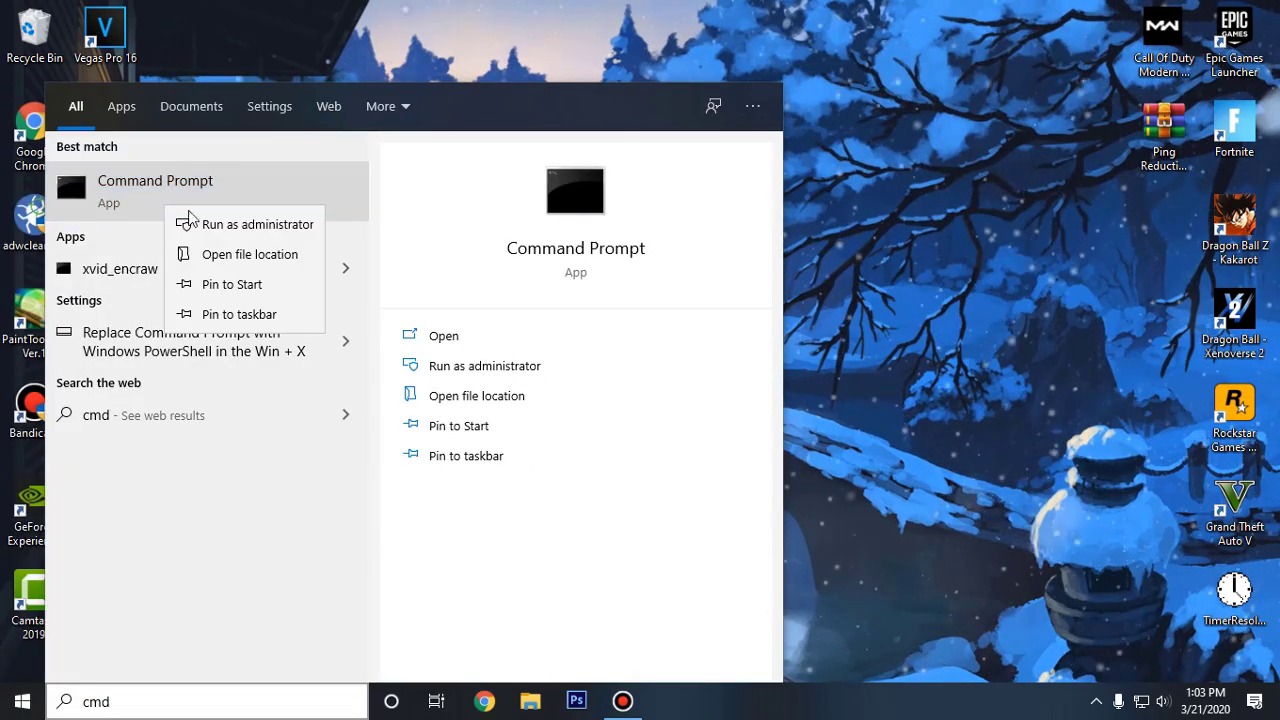
left_click(267, 229)
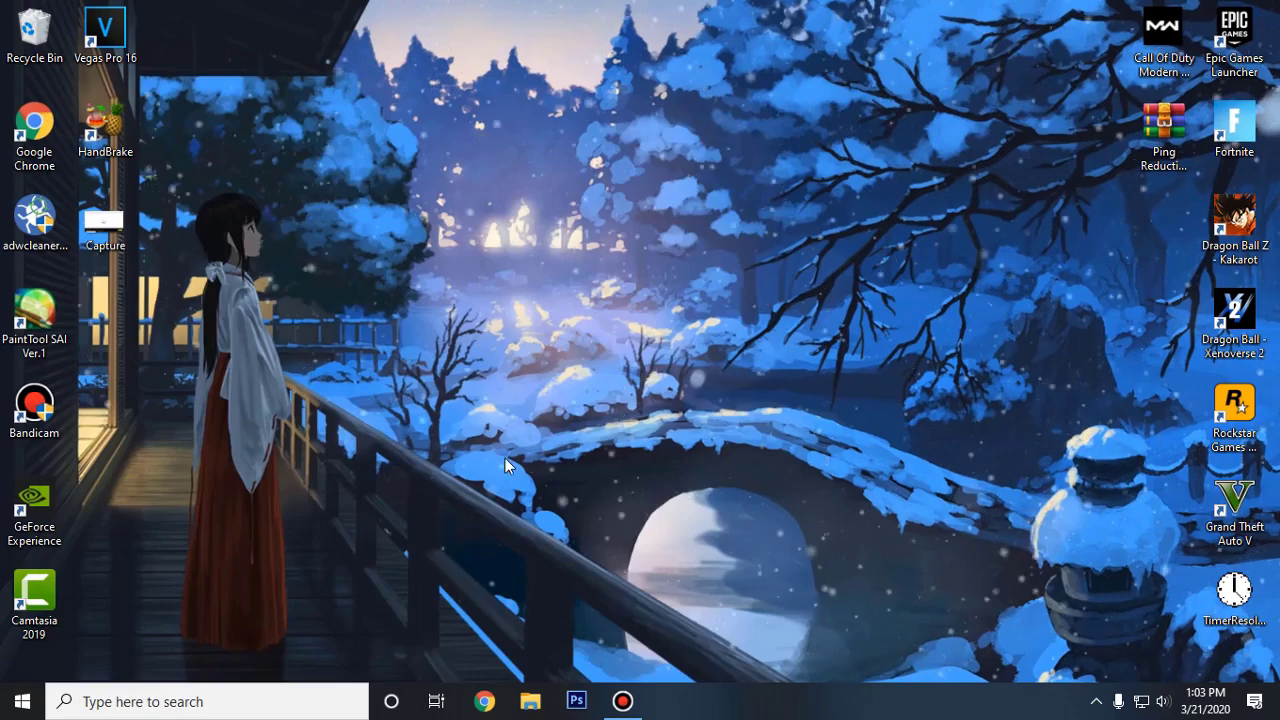
type("ping 1")
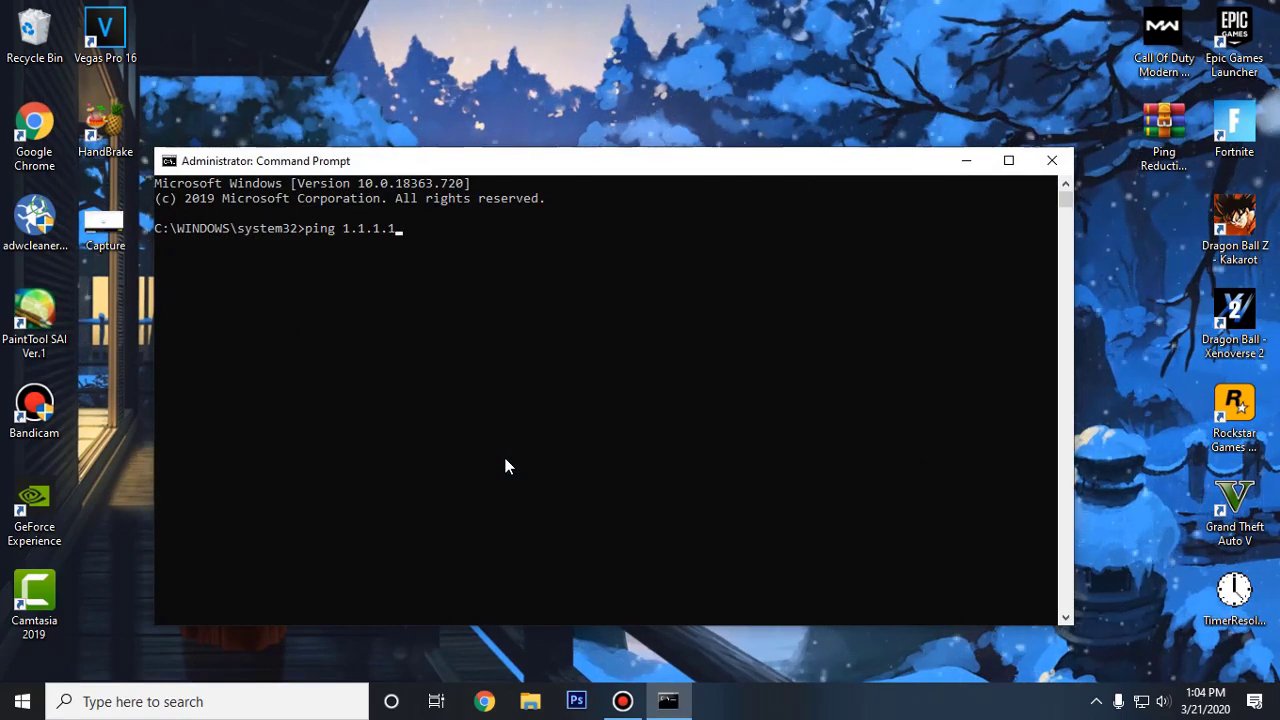
type(".1.1.1")
key("Return")
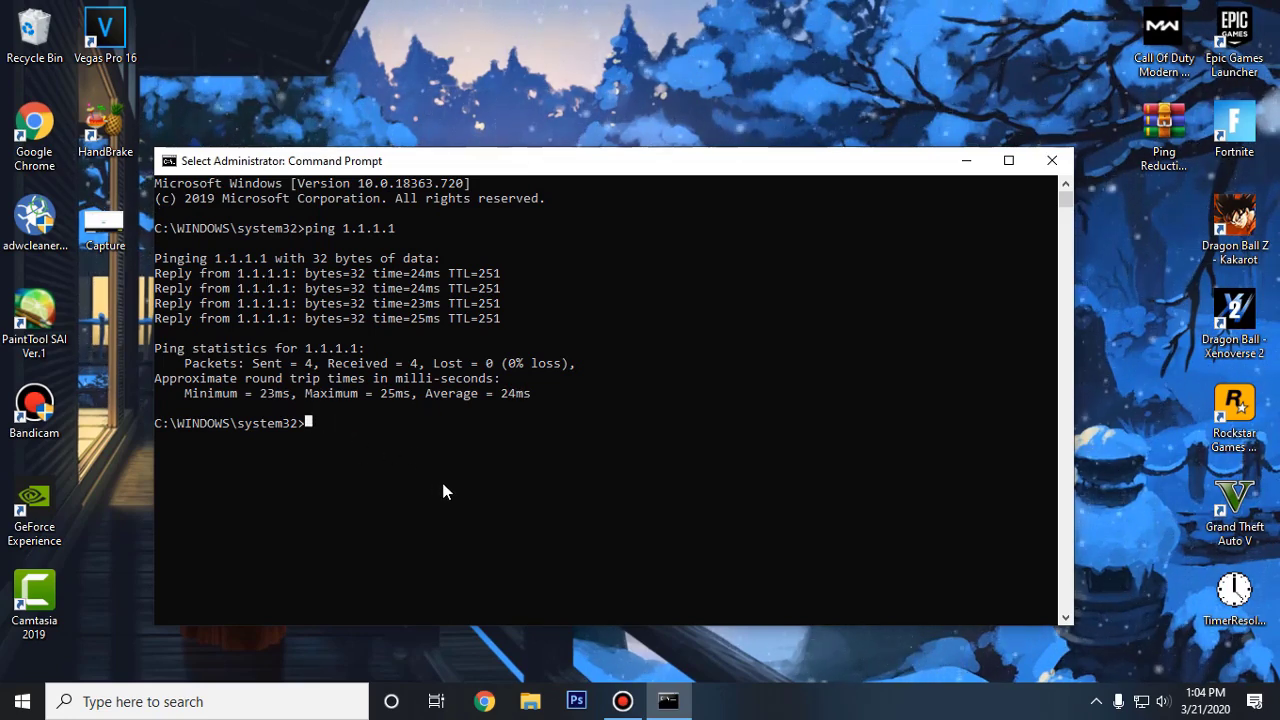
Ping 8.8.8.8, compare its average time with the 1.1.1.1 result, and close Command Prompt
type("ping 8.8.8.8")
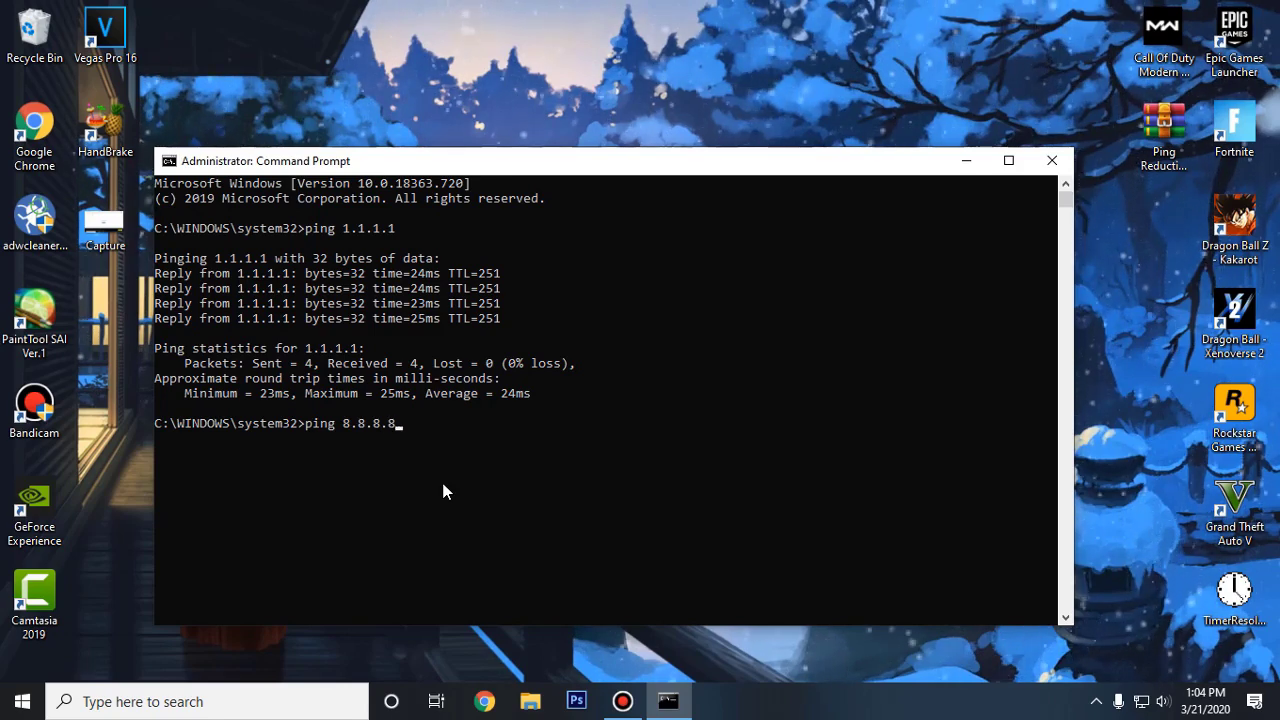
key("Return")
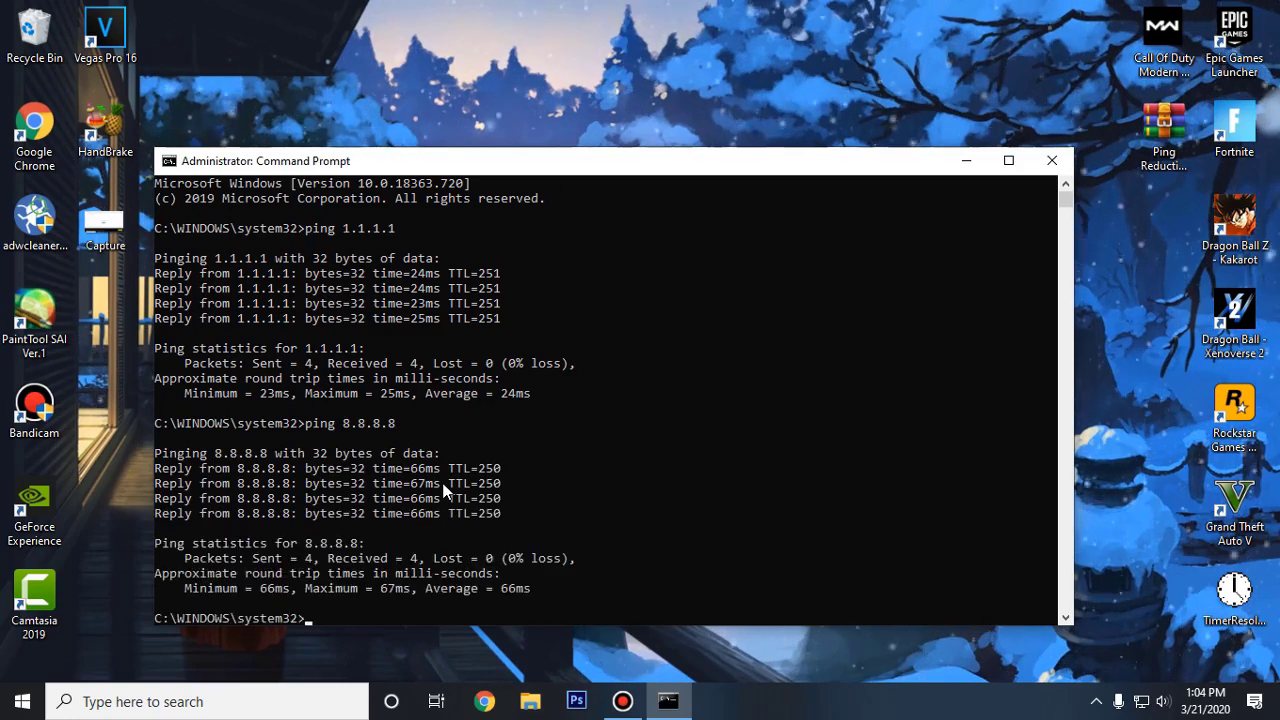
scroll(331, 540, "down", 1)
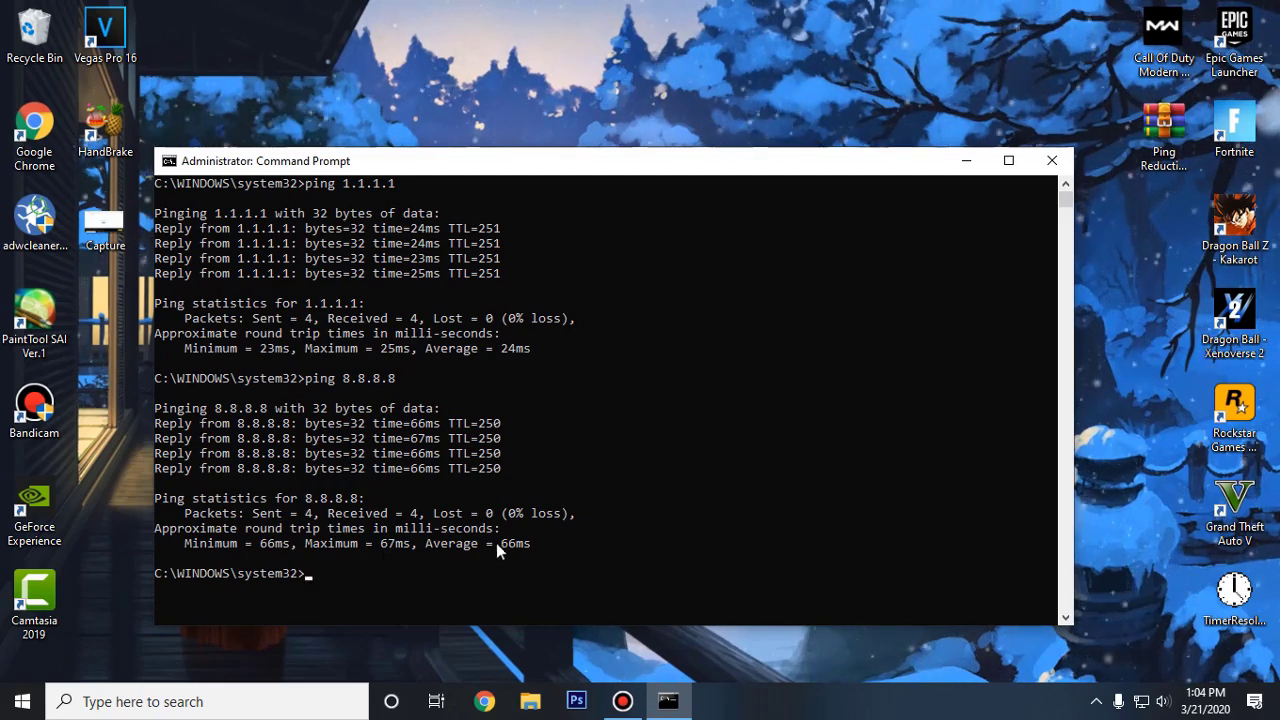
scroll(268, 355, "up", 1)
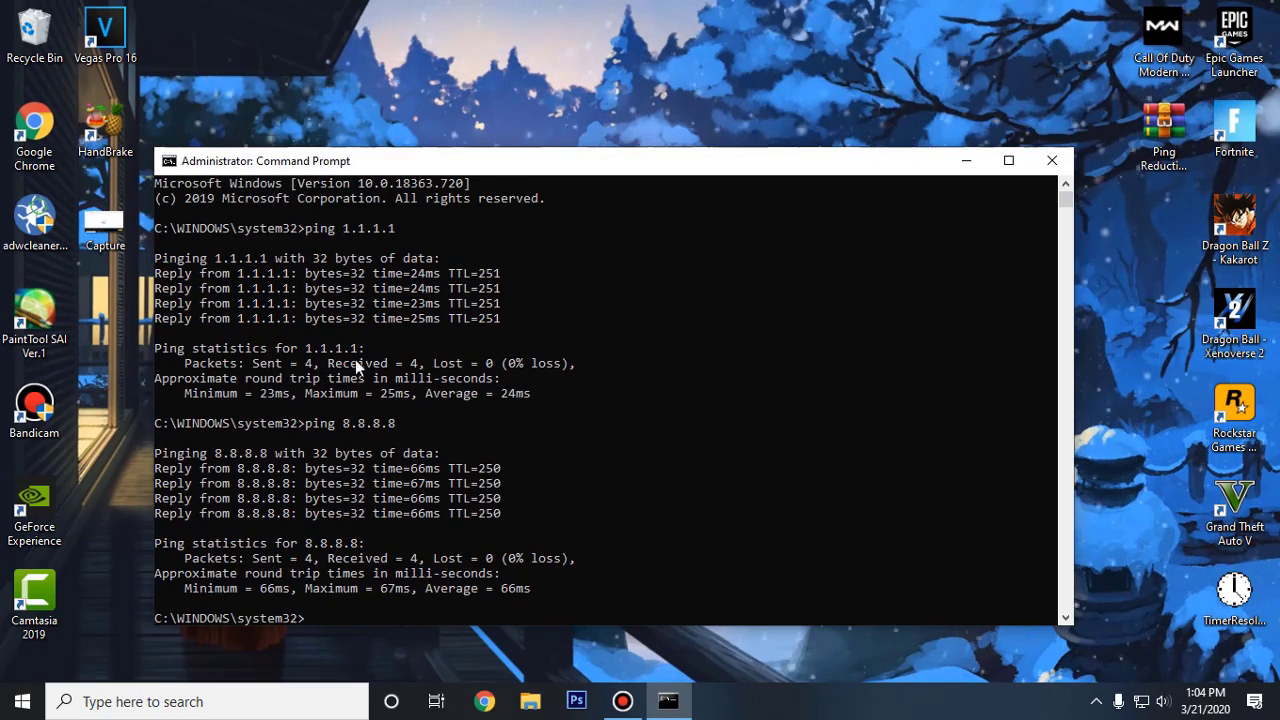
left_click(1051, 162)
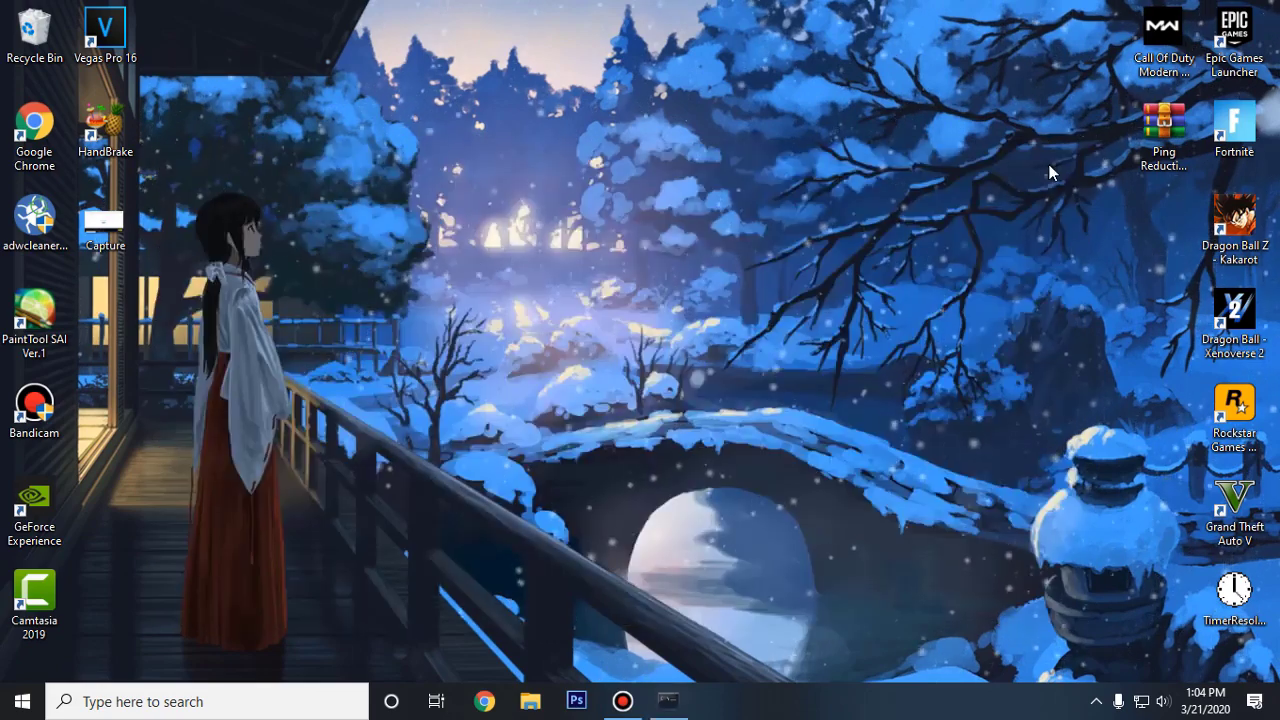
Open the Internet Protocol Version 4 (TCP/IPv4) properties of the Ethernet connection from the network adapter options
right_click(1141, 702)
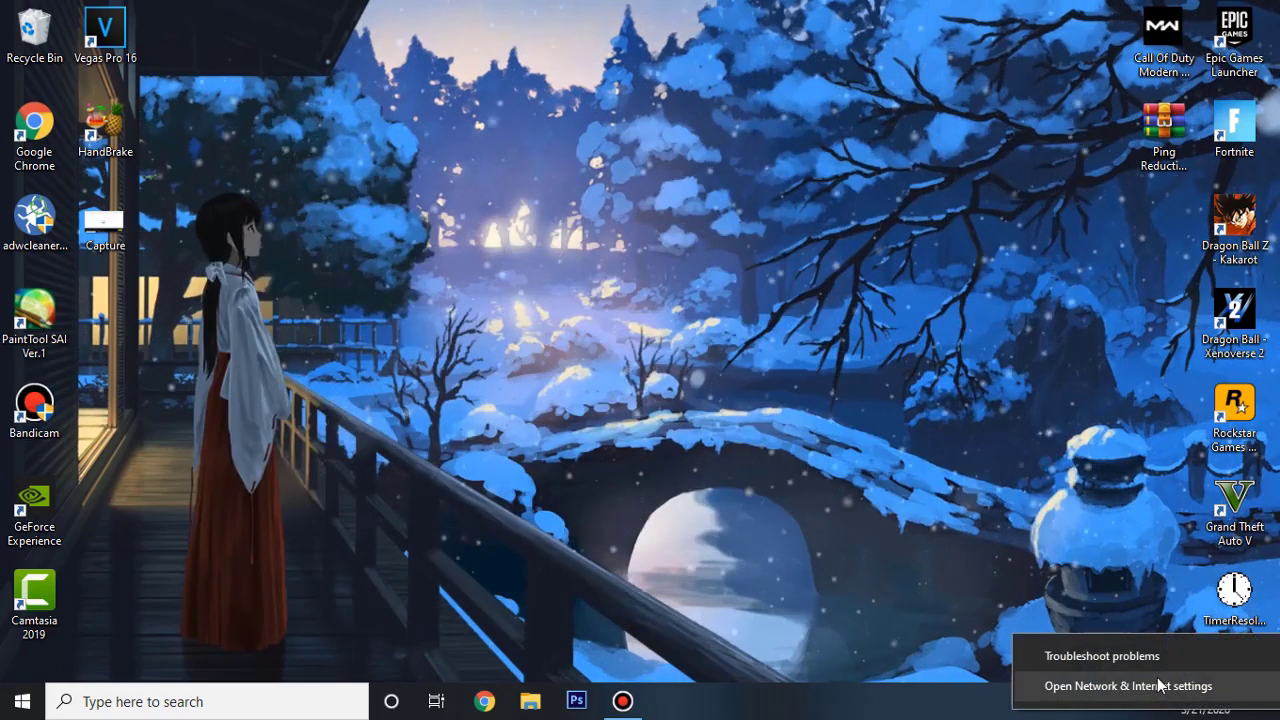
left_click(1170, 687)
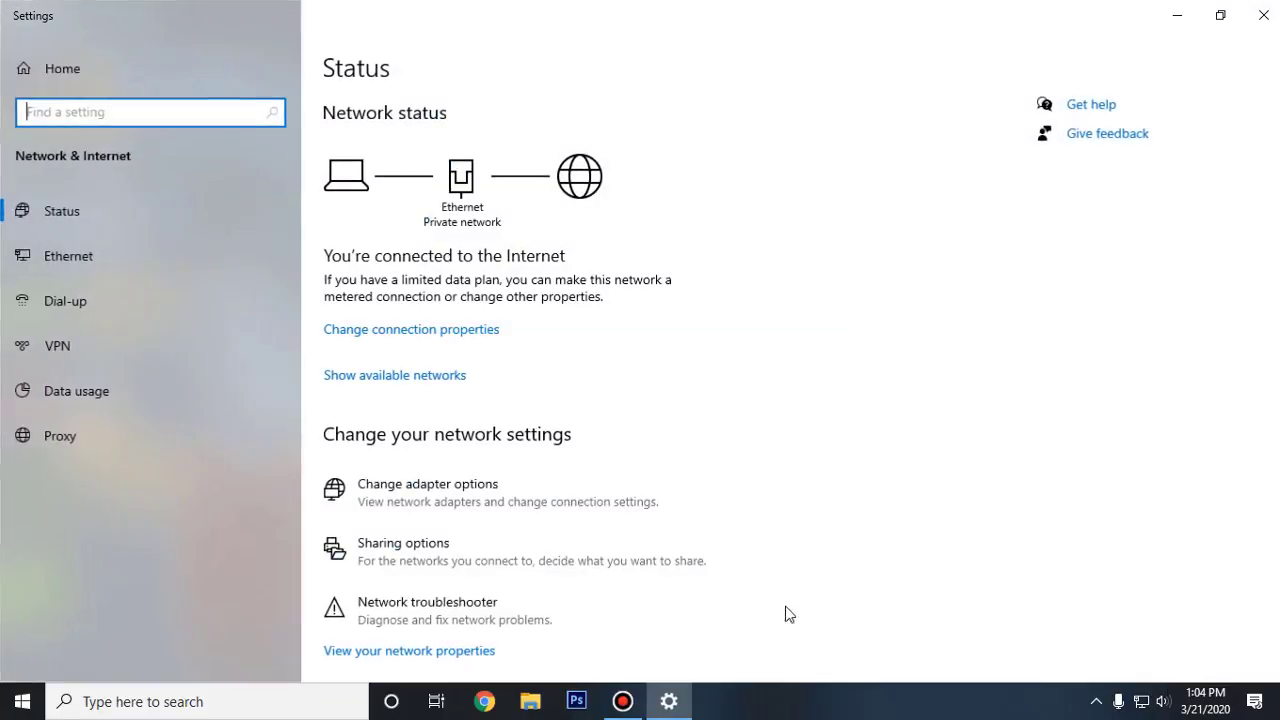
left_click(463, 510)
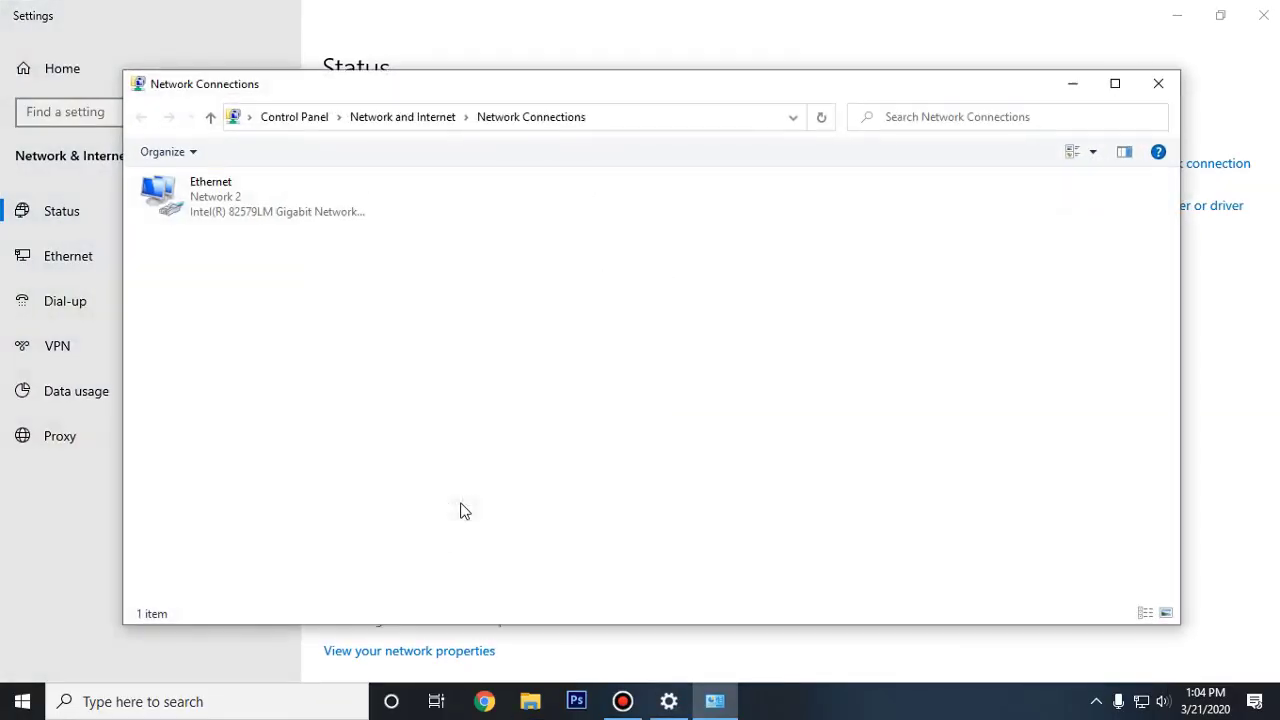
right_click(219, 205)
left_click(272, 380)
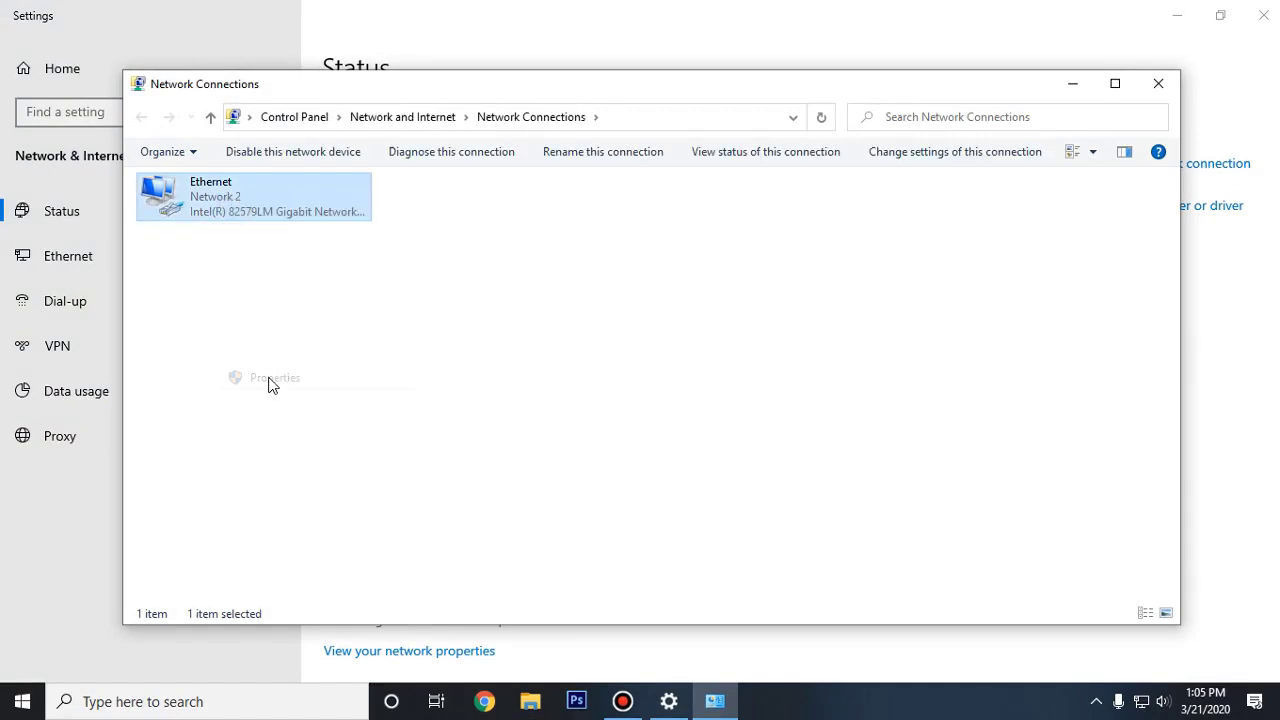
left_click_drag(289, 184, 437, 152)
left_click(430, 340)
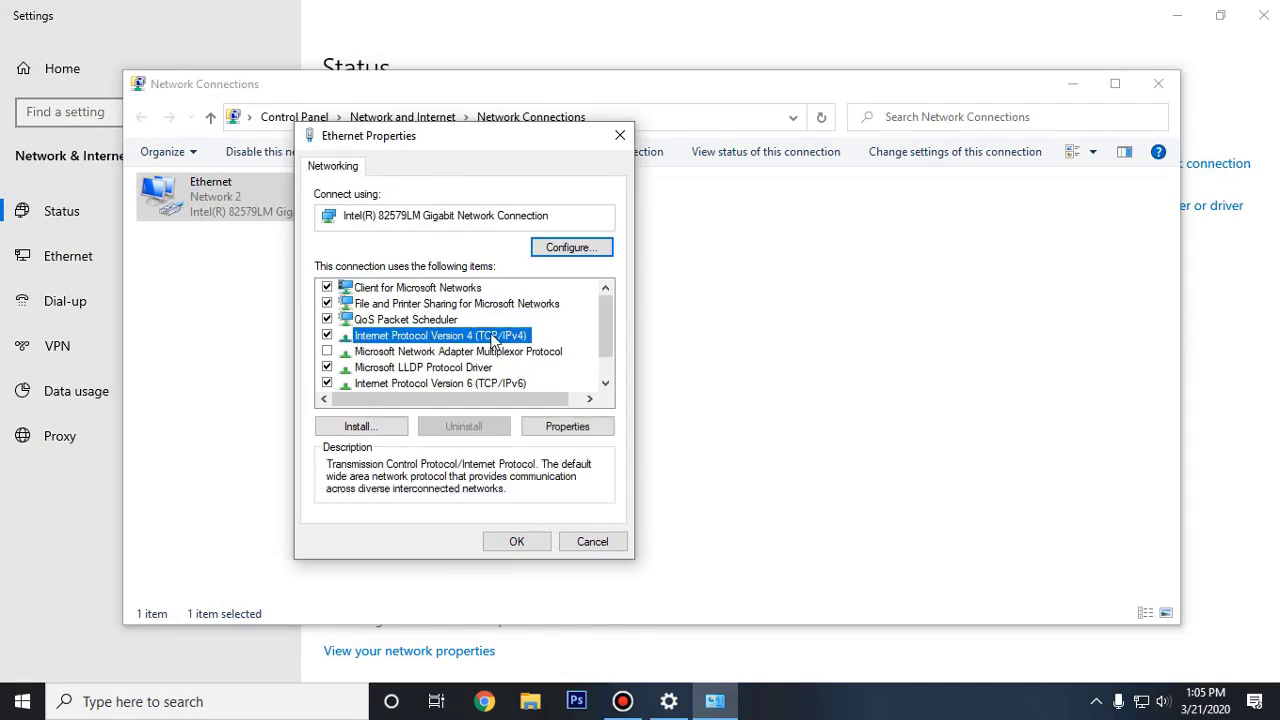
double_click(492, 343)
left_click_drag(440, 212, 440, 150)
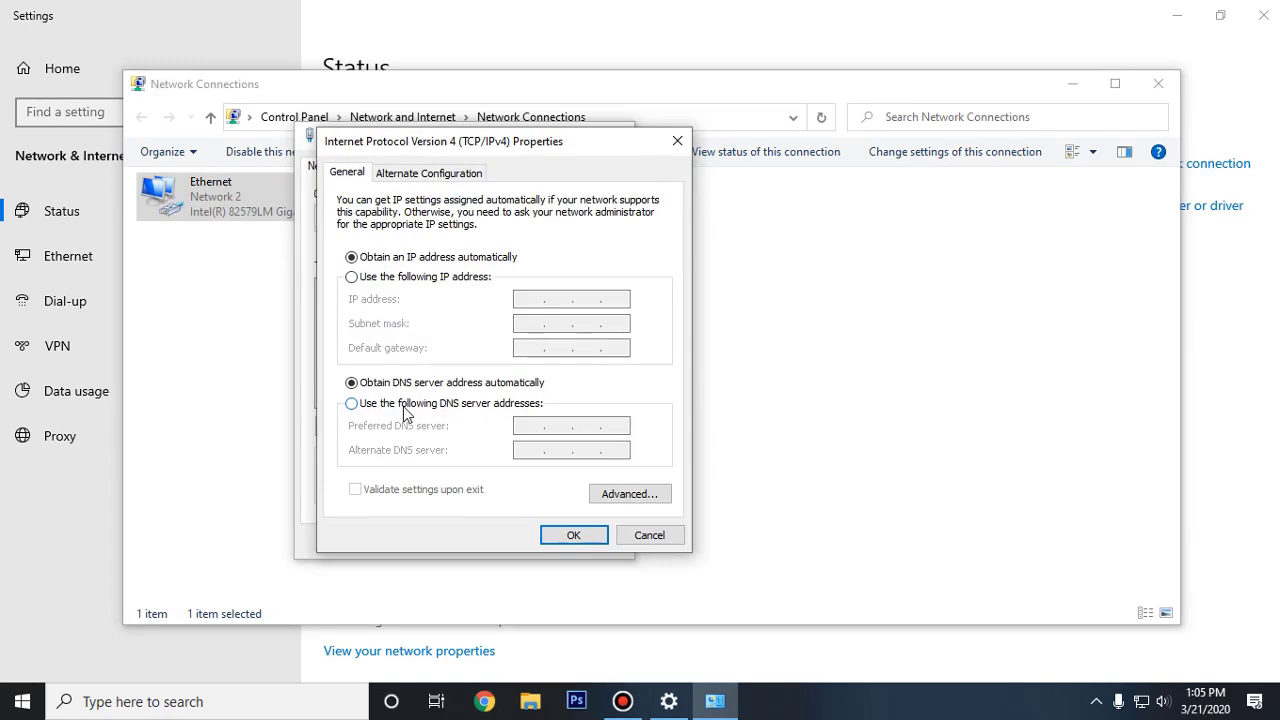
Set the preferred DNS server to 1.1.1.1 and the alternate to 1.0.0.1, apply them, and close the network windows
left_click(405, 404)
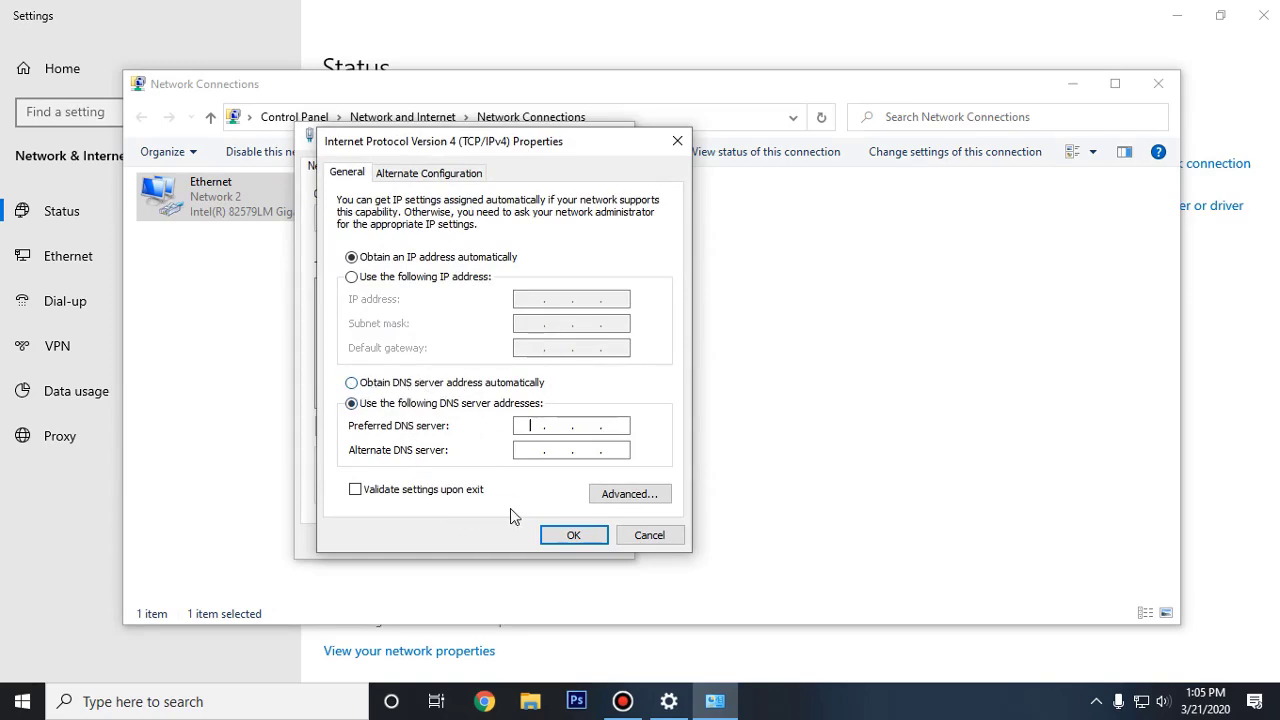
type("1.0.0.")
type("1")
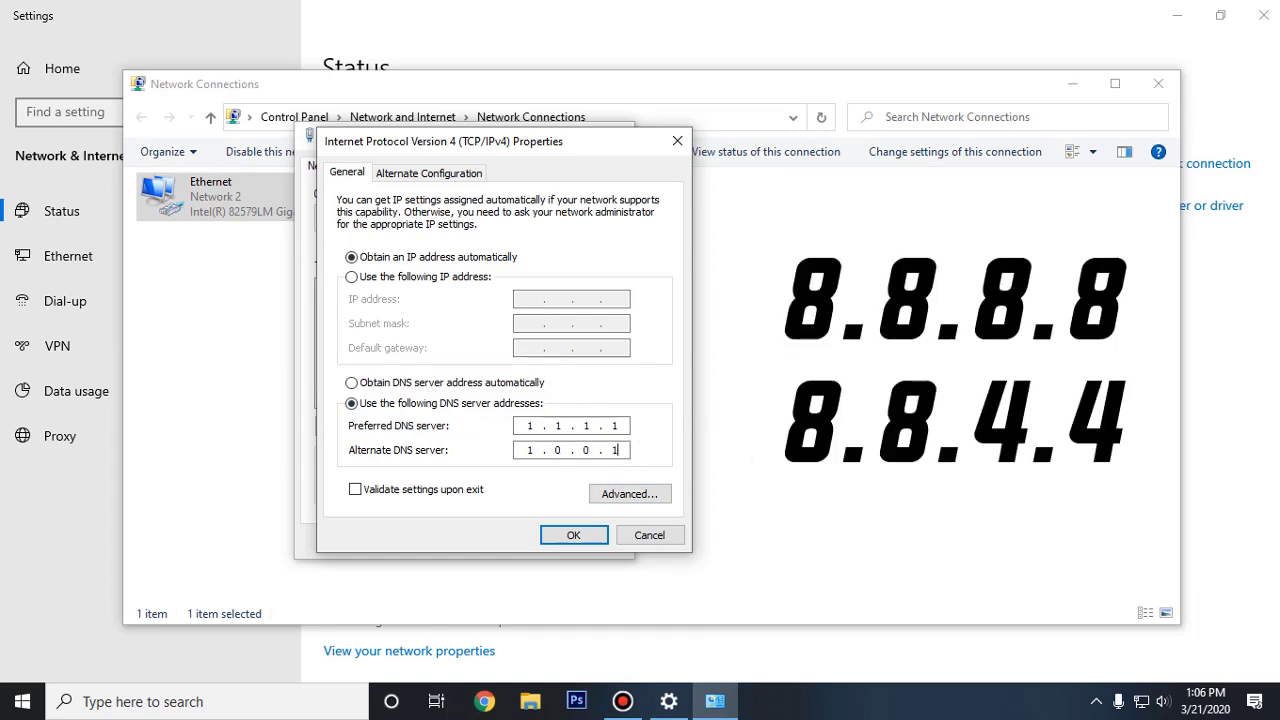
left_click(573, 537)
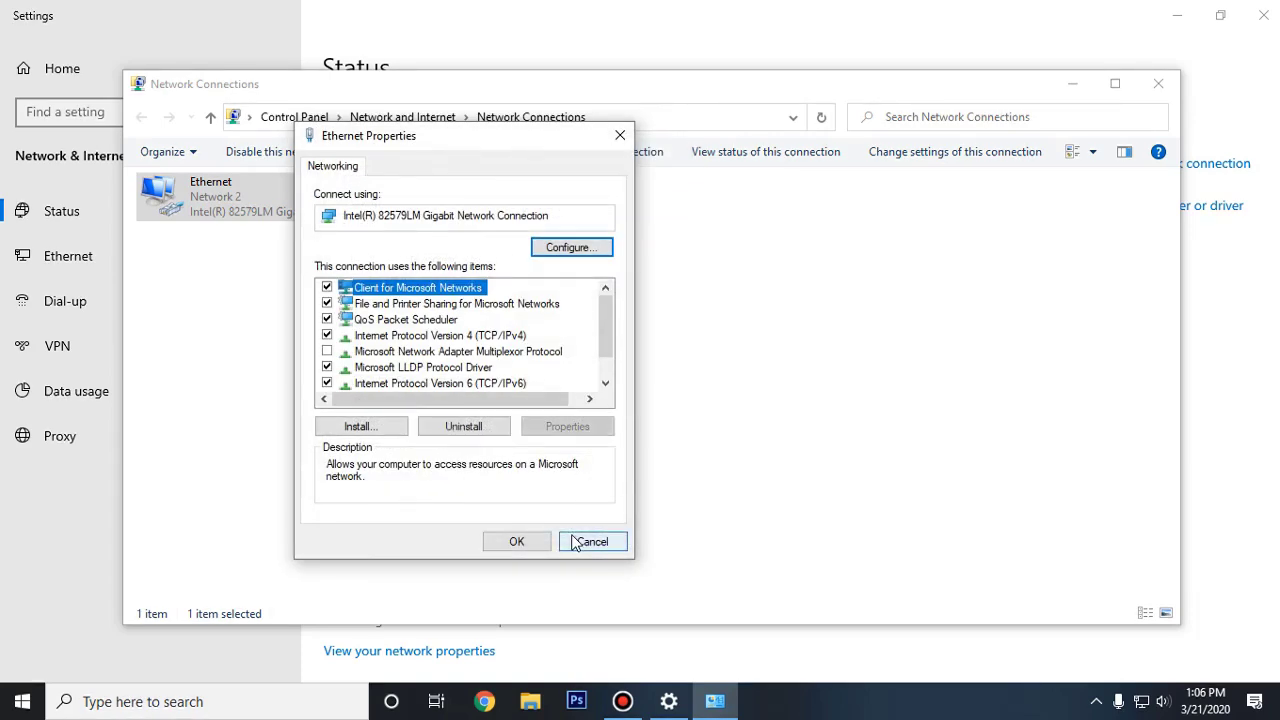
left_click(514, 541)
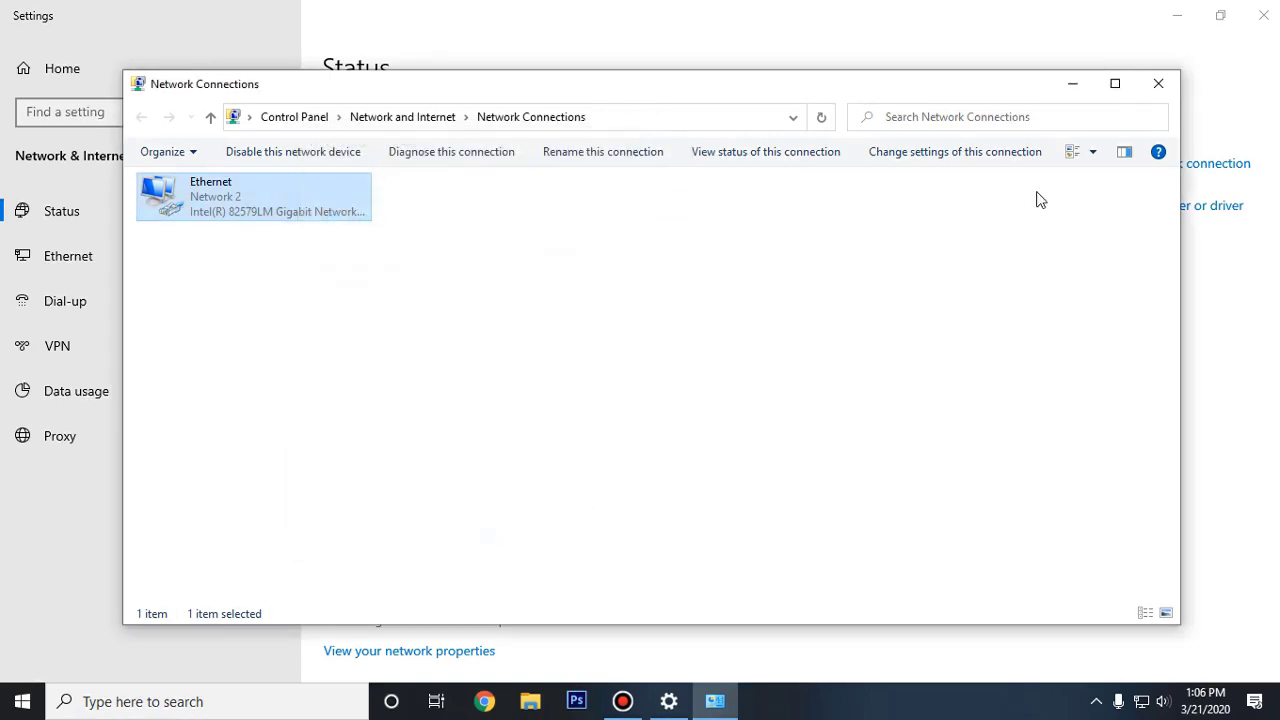
left_click(1155, 86)
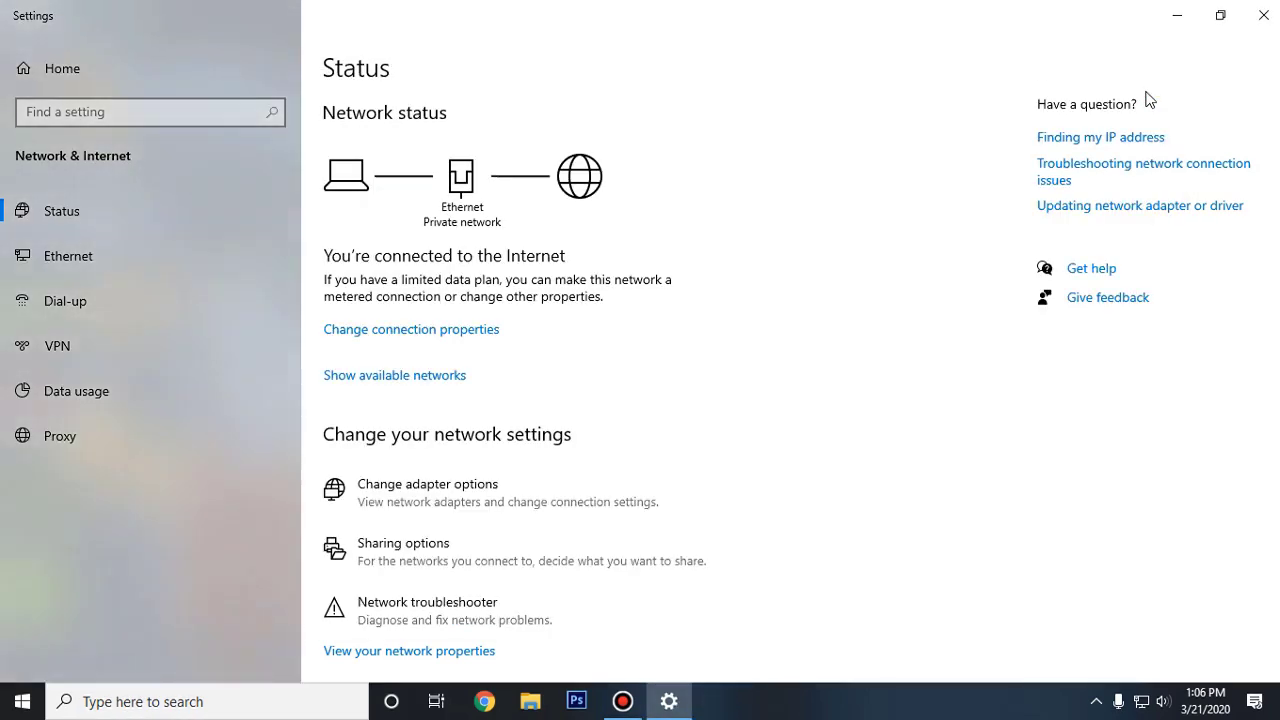
left_click(1263, 15)
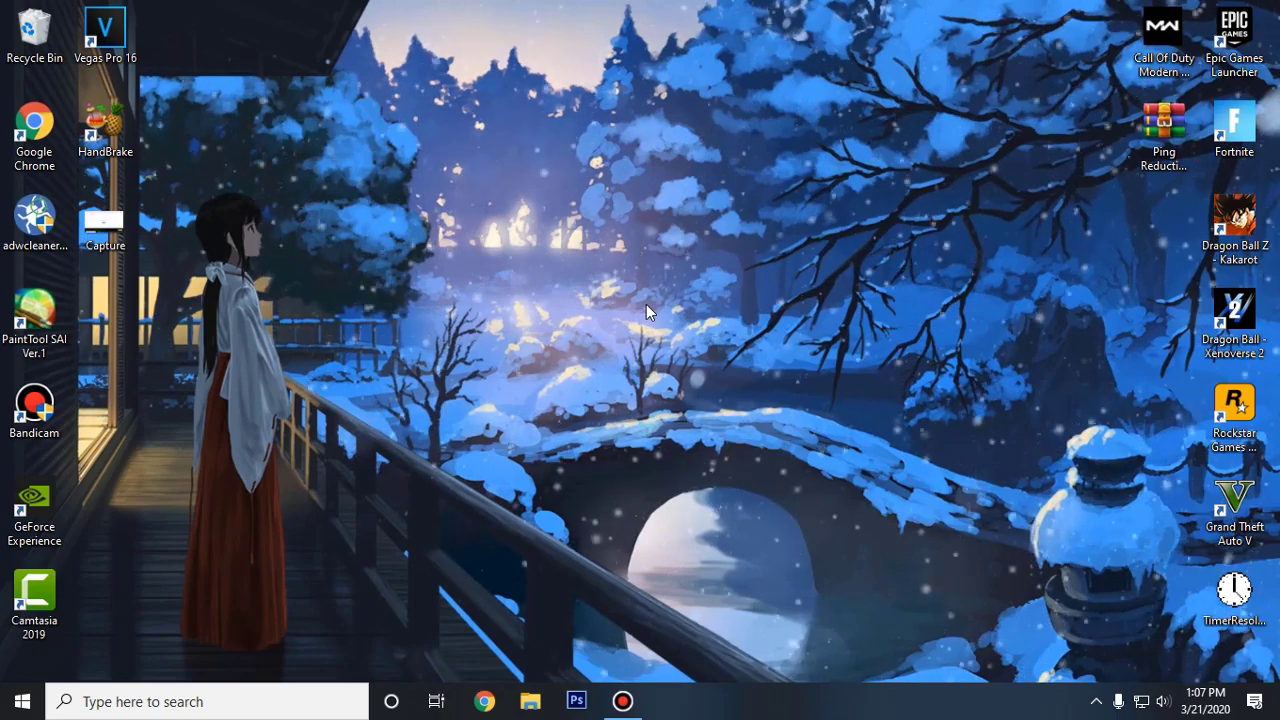
Open the properties of the Intel(R) 82579LM Gigabit Network Connection adapter in Device Manager
left_click(22, 701)
type("devi")
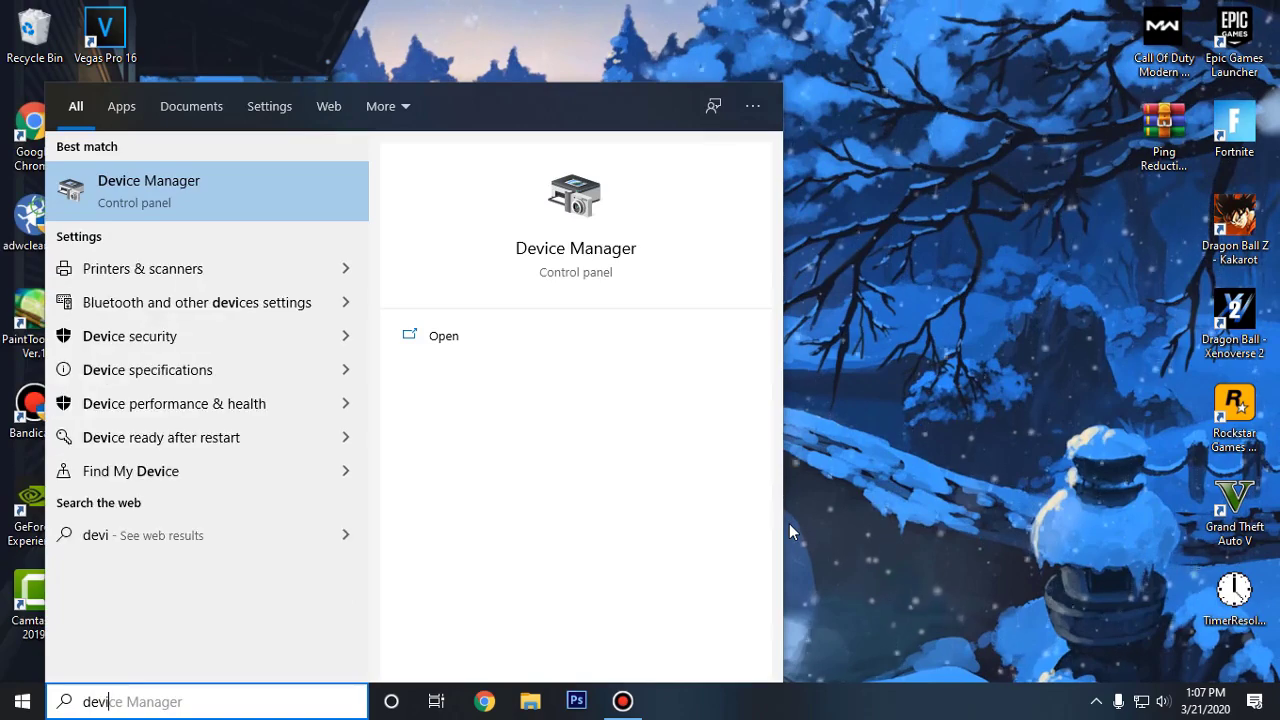
type("ce manager")
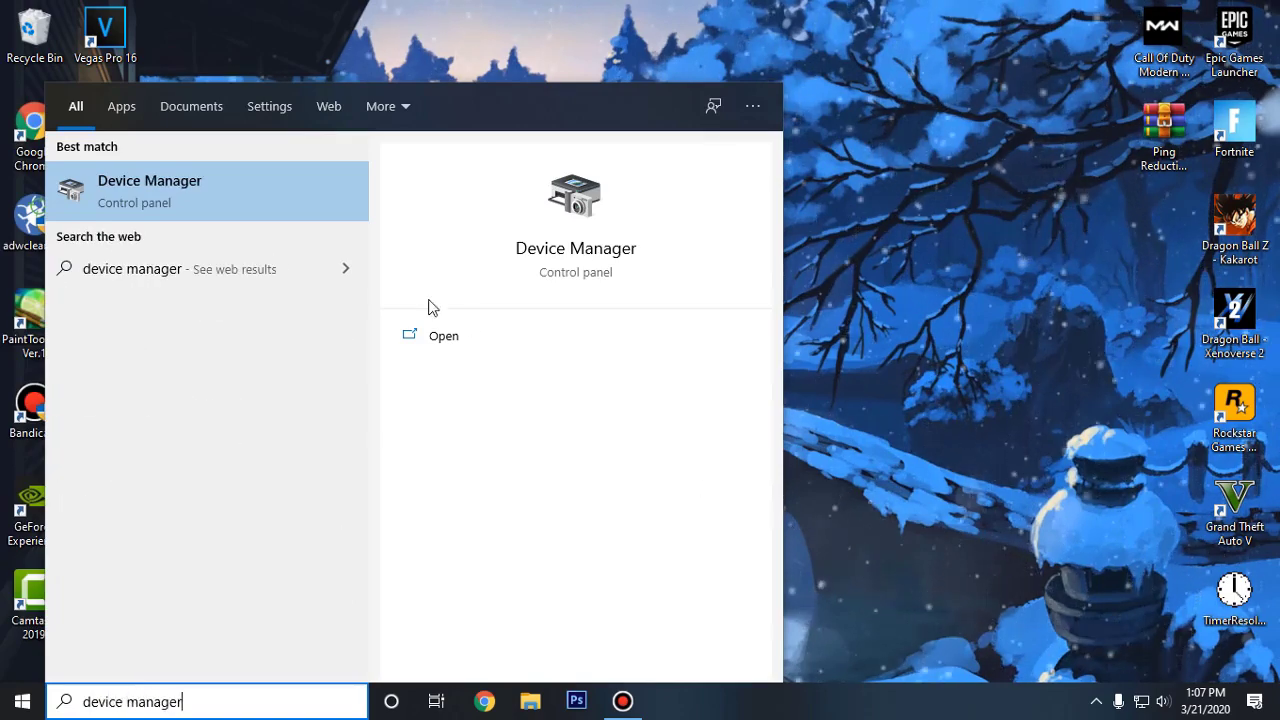
left_click(166, 209)
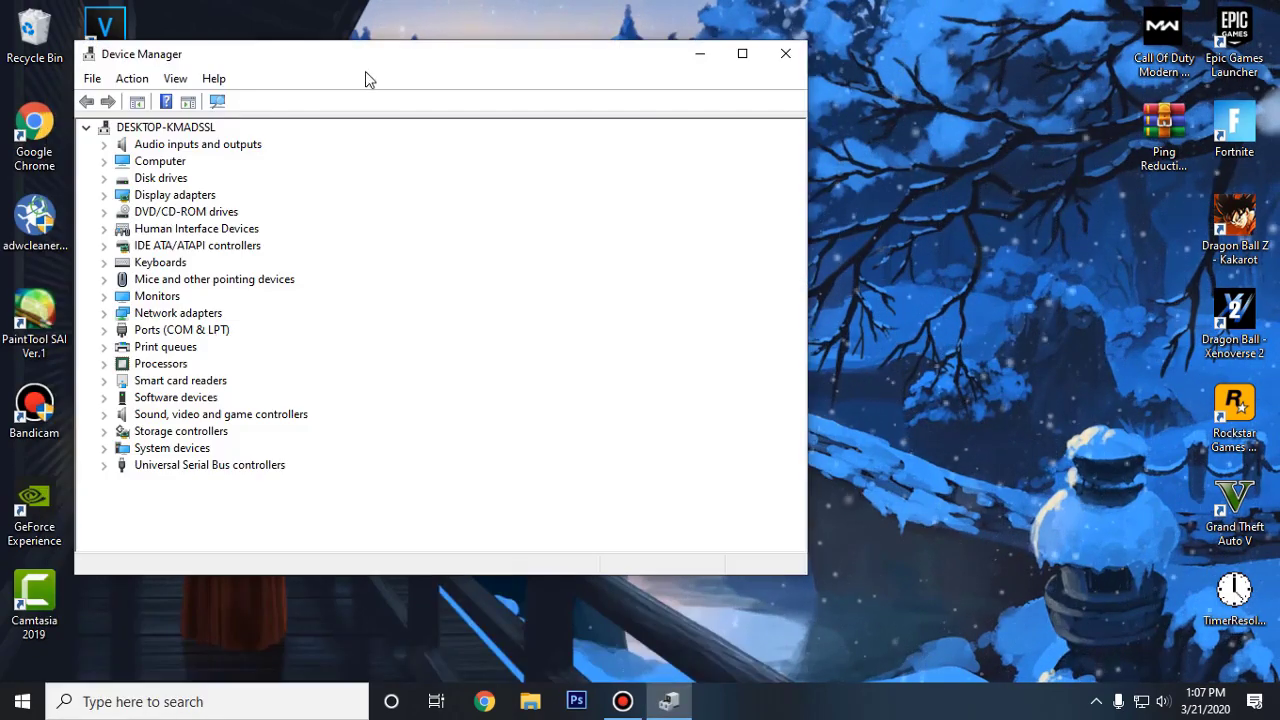
left_click_drag(383, 56, 526, 60)
left_click(322, 304)
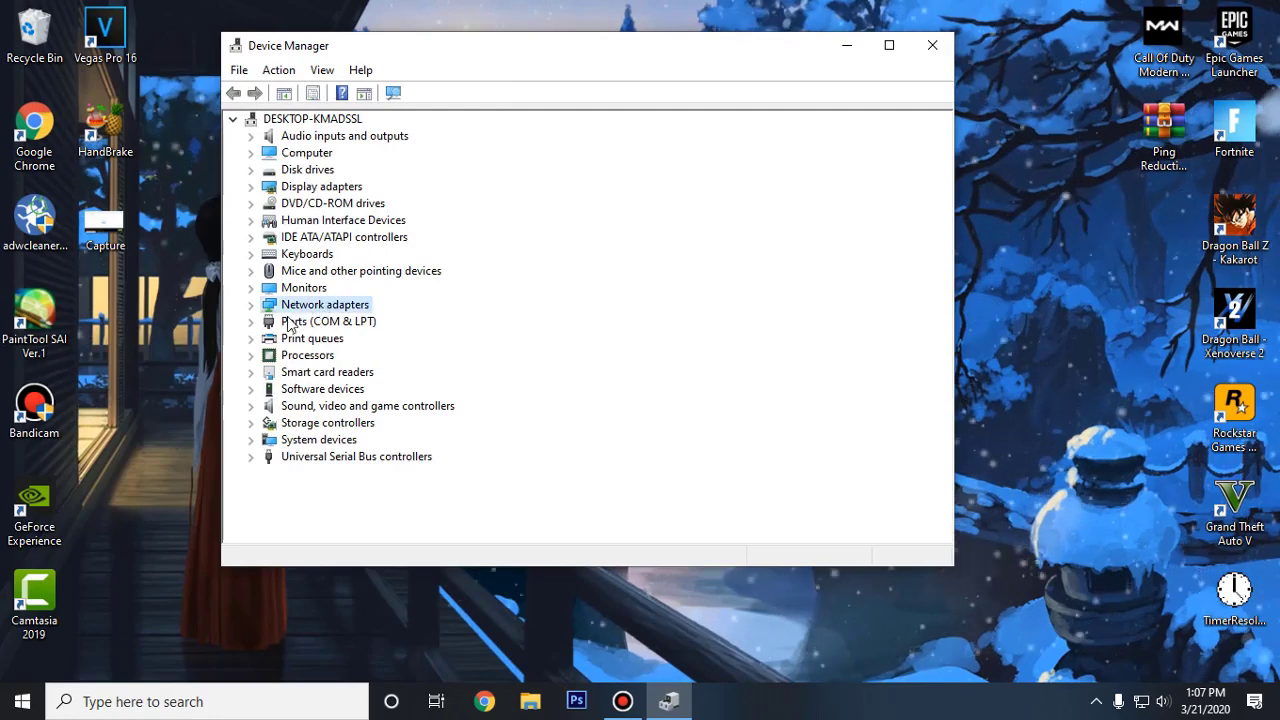
double_click(322, 304)
right_click(386, 321)
left_click(386, 321)
right_click(388, 322)
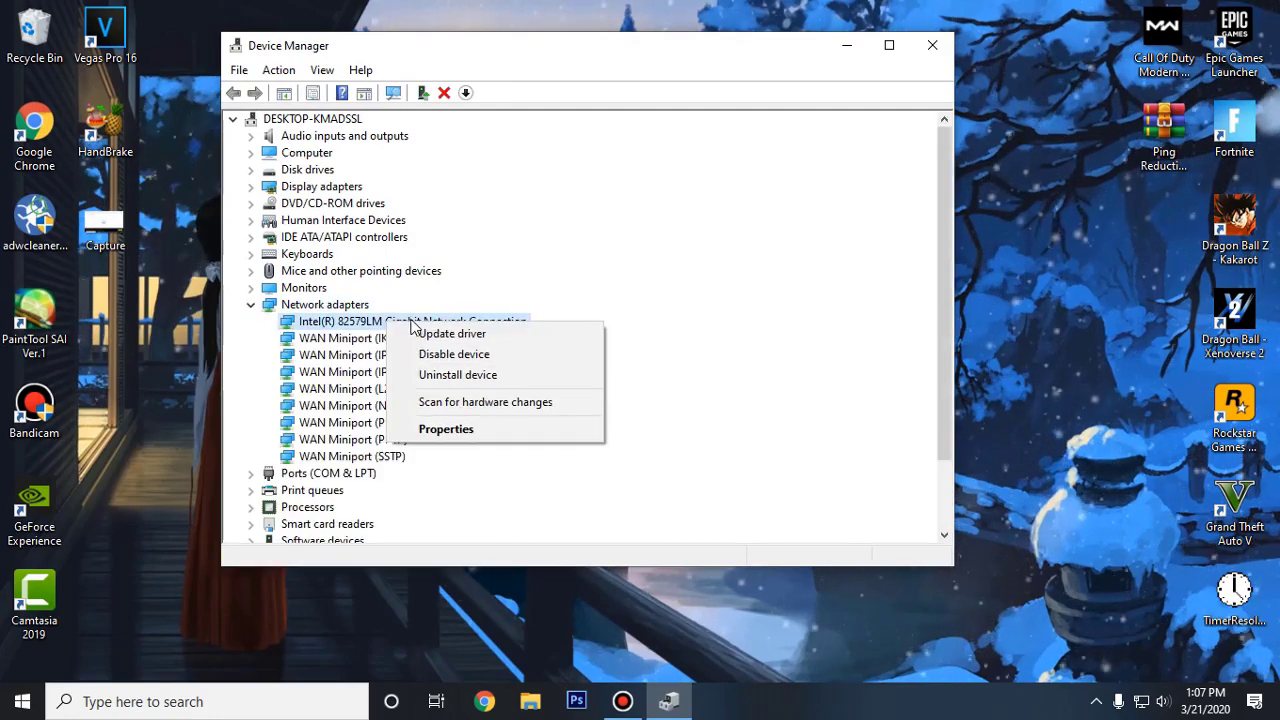
left_click(497, 431)
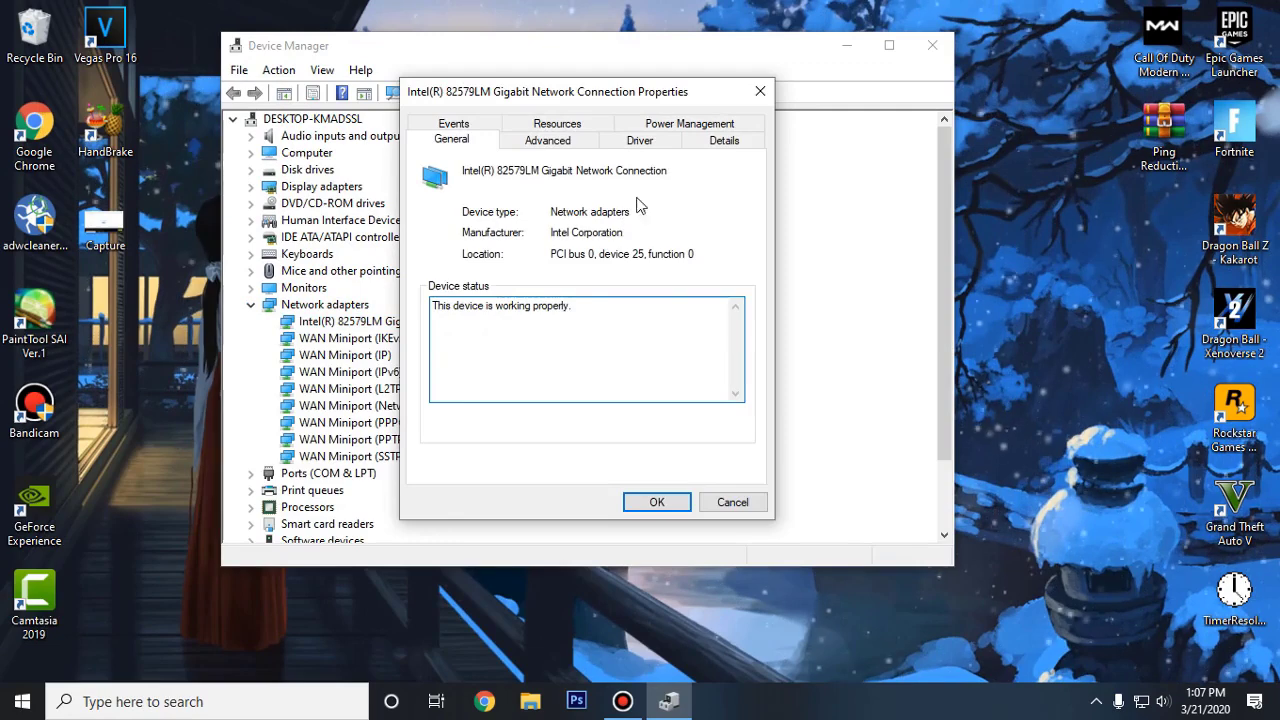
Turn off all power management options of the Intel adapter, including device wake-up and the magic packet option
left_click(680, 124)
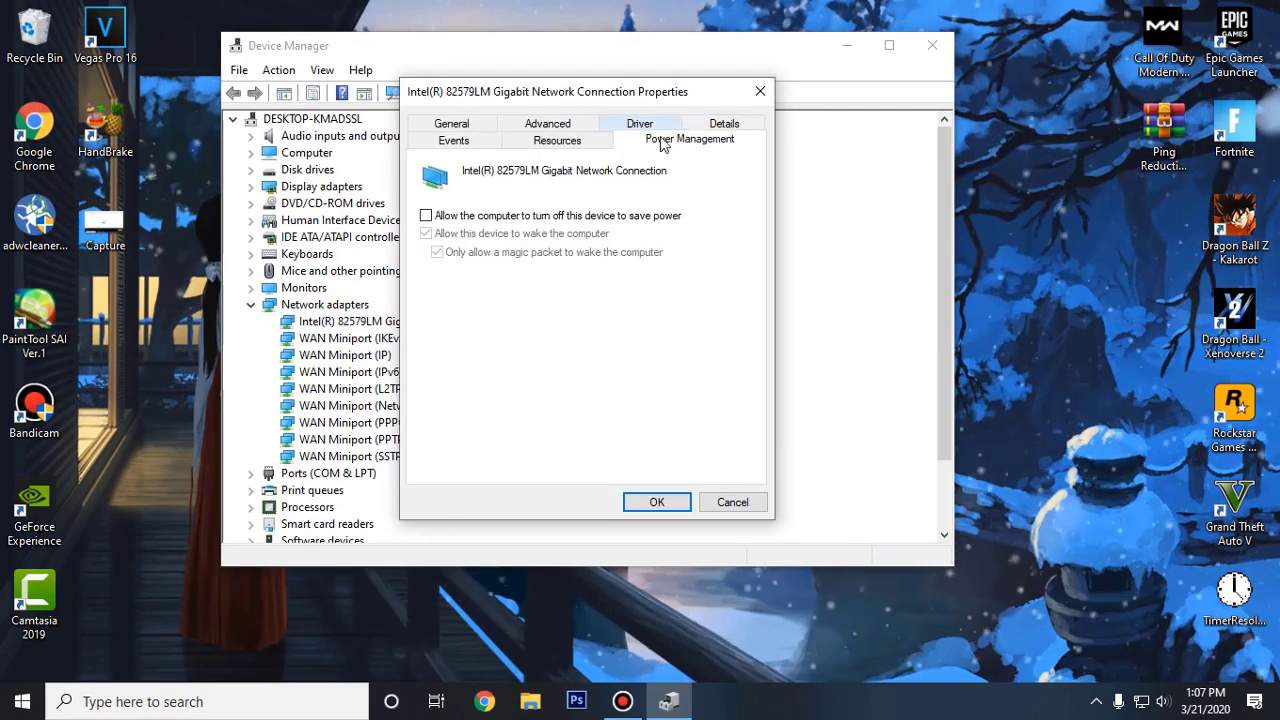
left_click(426, 215)
left_click(437, 252)
left_click(426, 233)
left_click(426, 215)
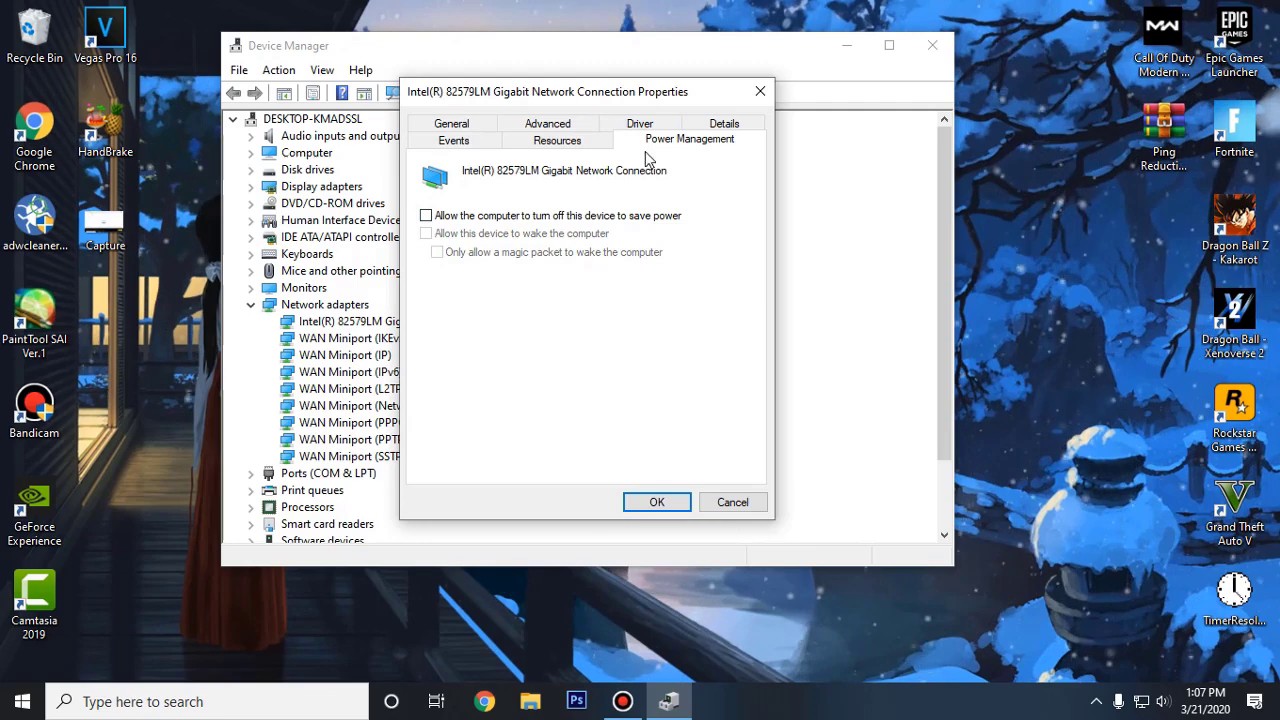
Set ARP Offload and Flow Control to Disabled in the Intel adapter's advanced properties
left_click(553, 124)
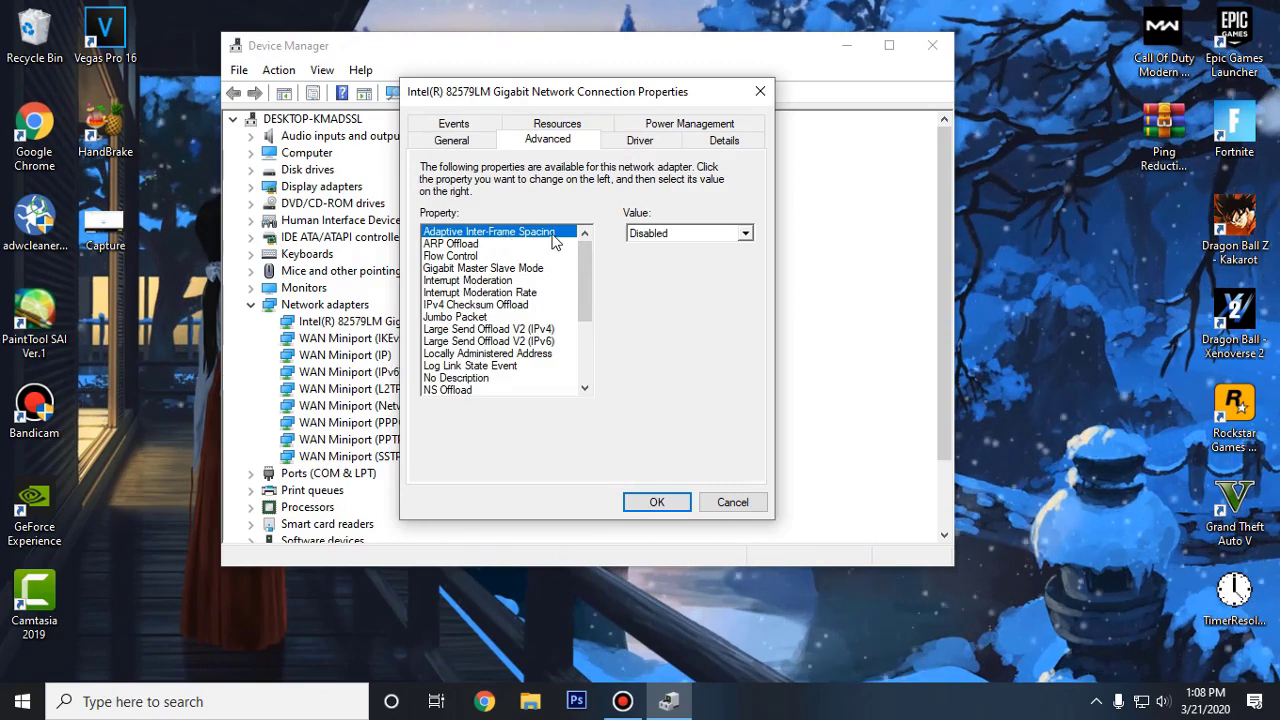
left_click(457, 248)
left_click(685, 233)
left_click(670, 244)
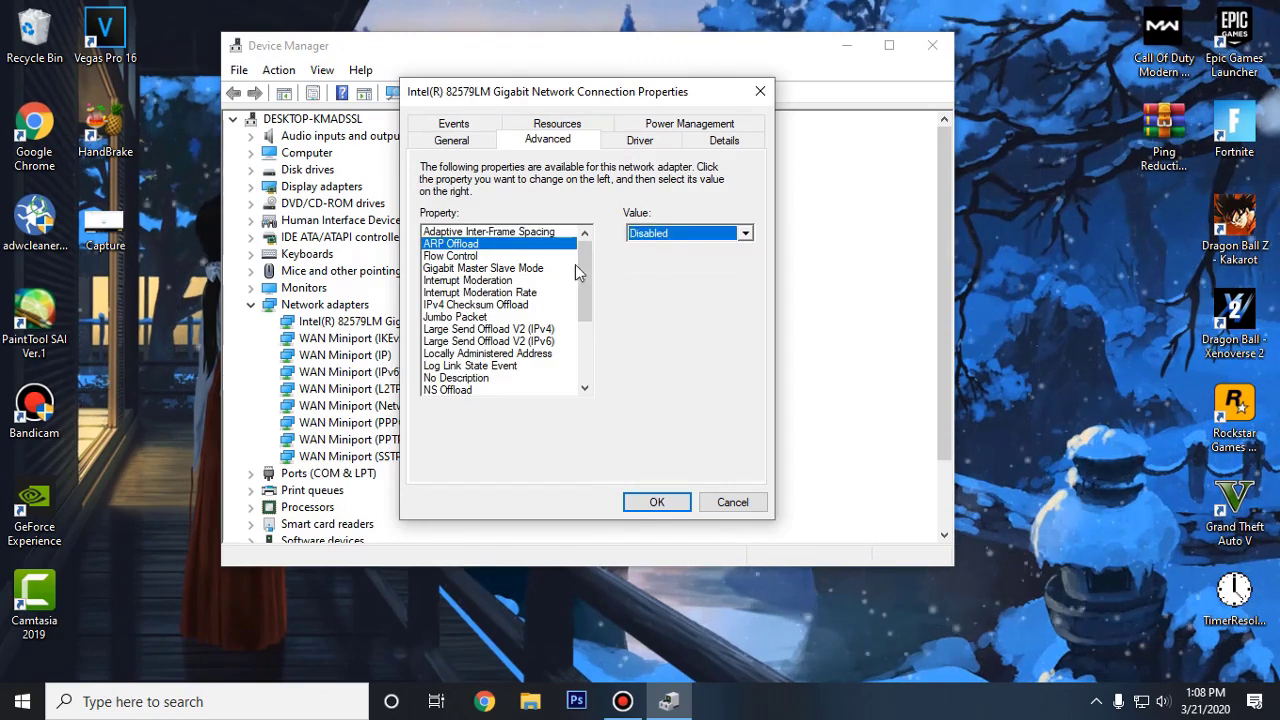
left_click(427, 258)
left_click(671, 236)
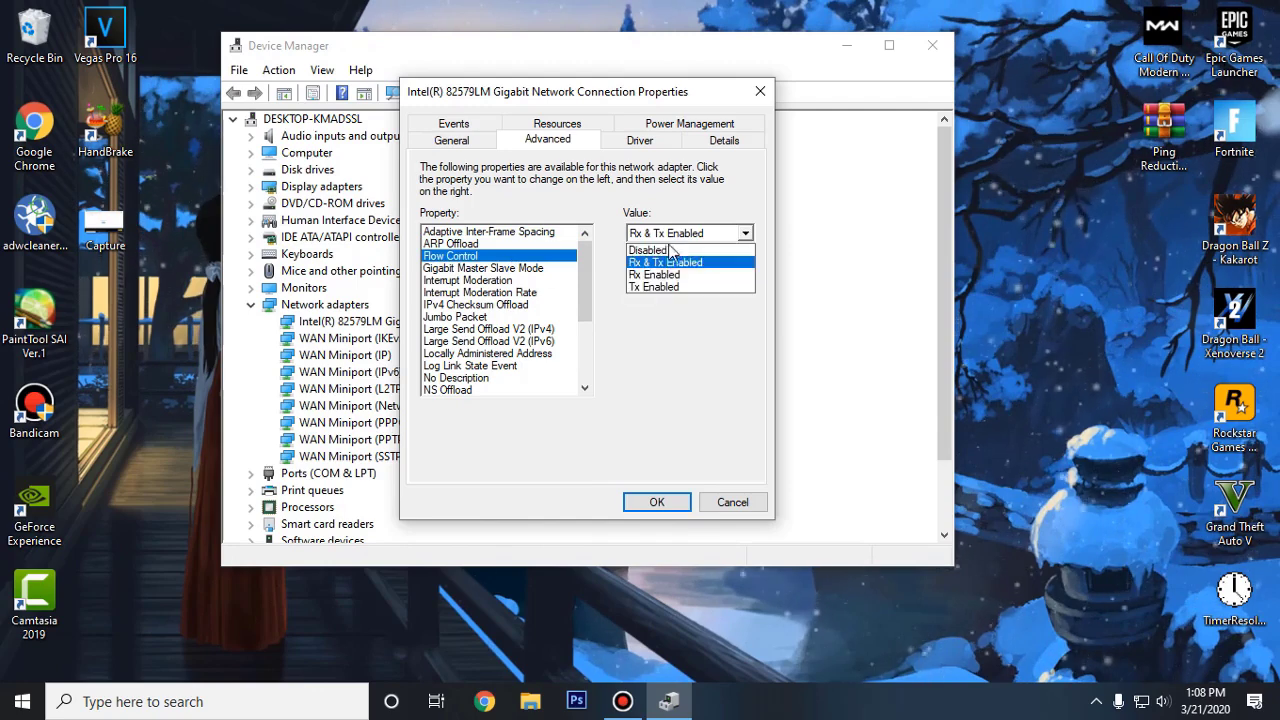
left_click(665, 249)
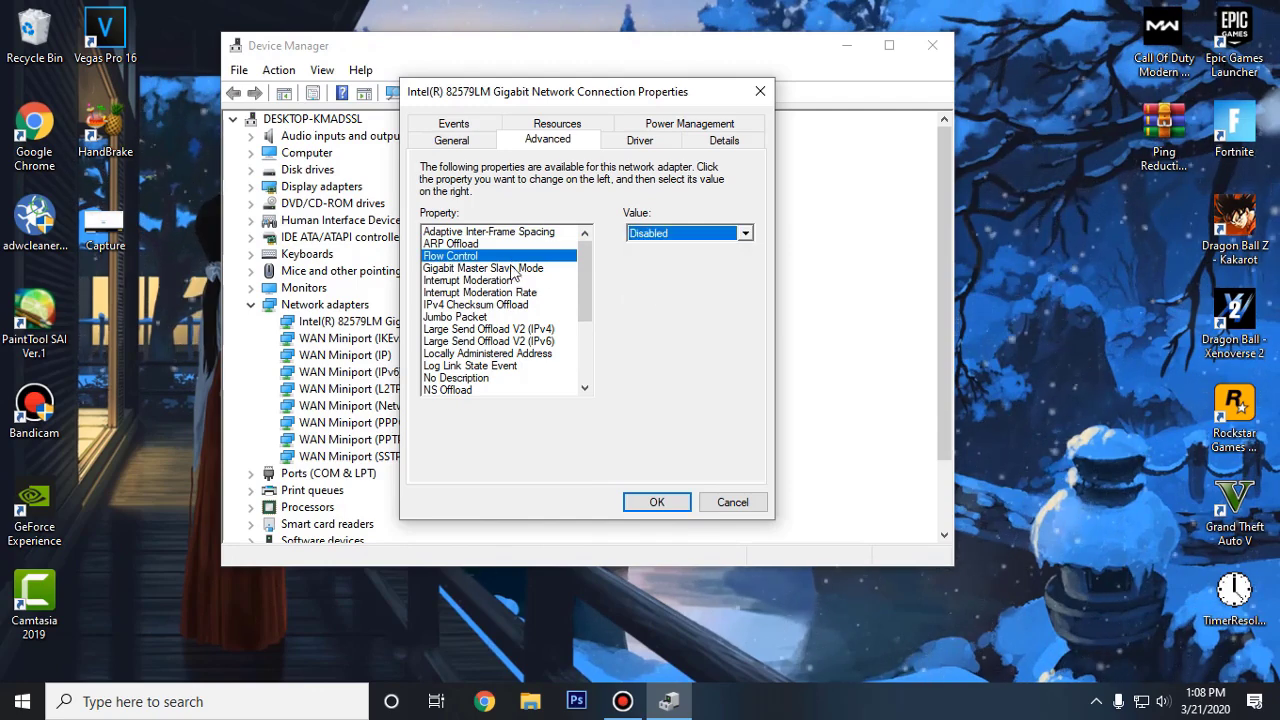
Set Jumbo Packet to Disabled and check the IPv4 Checksum Offload, NS Offload and Receive Buffers values
left_click(482, 306)
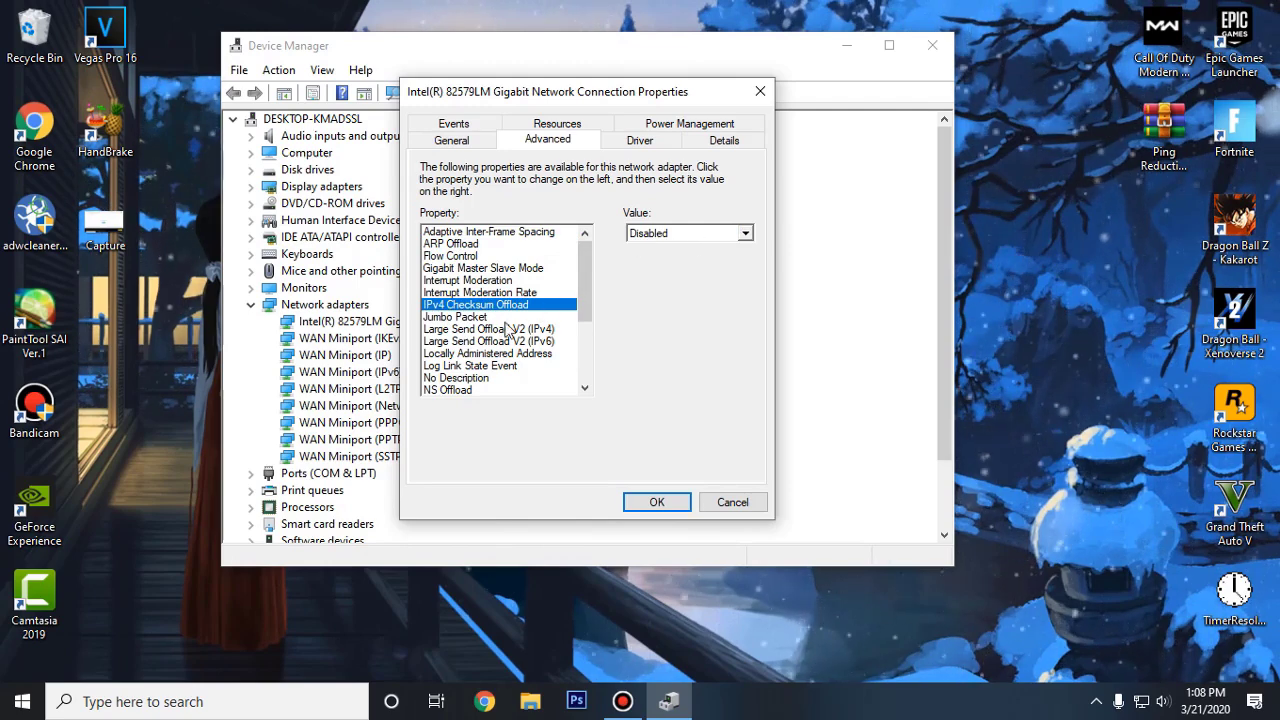
left_click(470, 317)
left_click(667, 233)
left_click(664, 277)
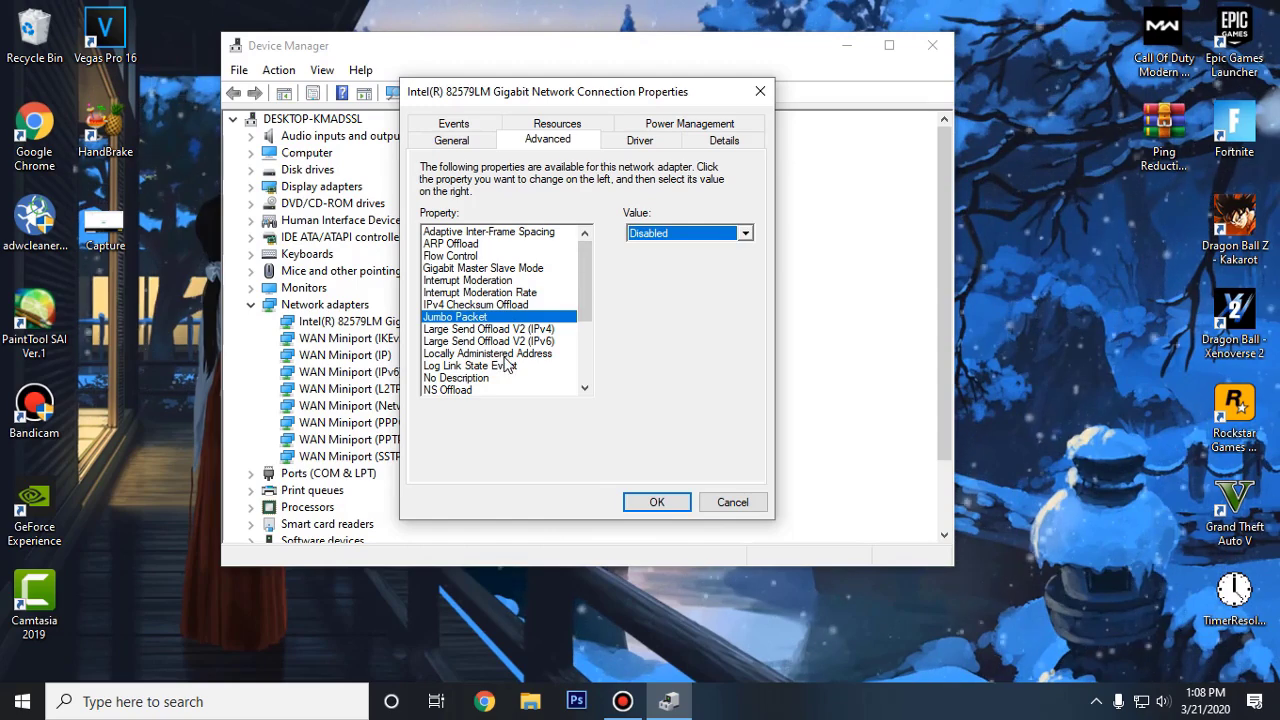
scroll(507, 366, "down", 2)
left_click(455, 317)
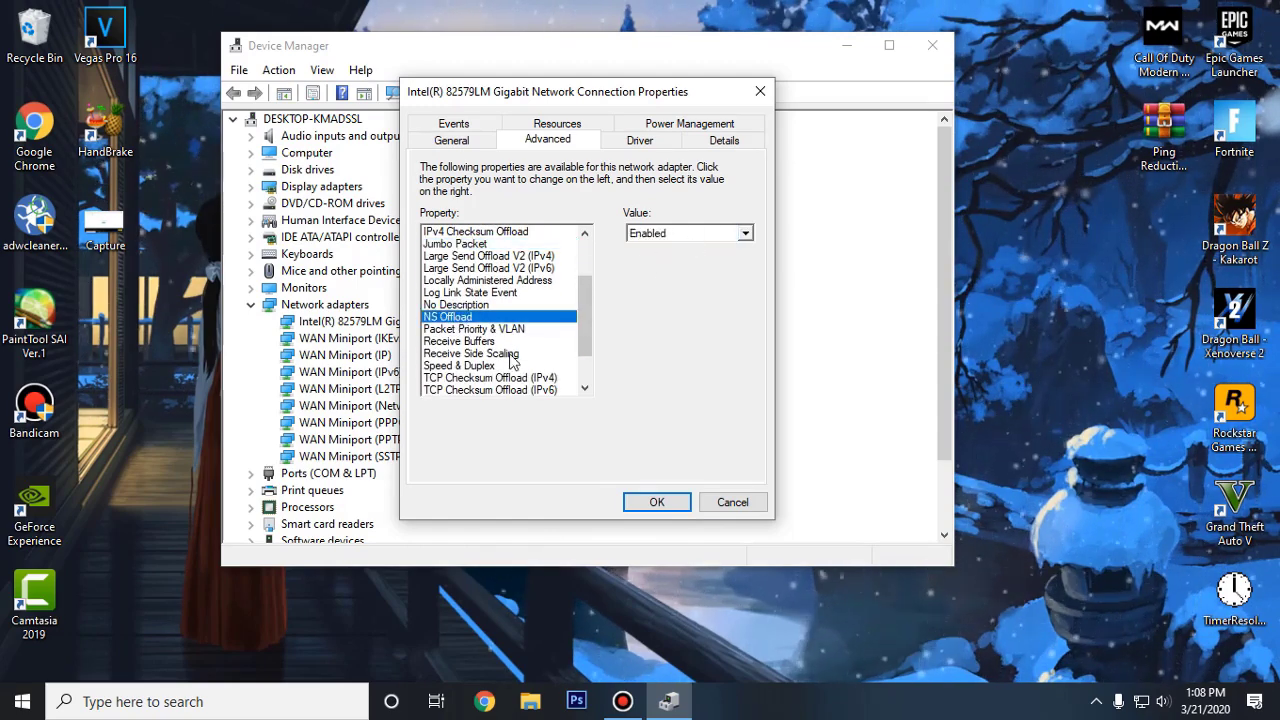
left_click(478, 341)
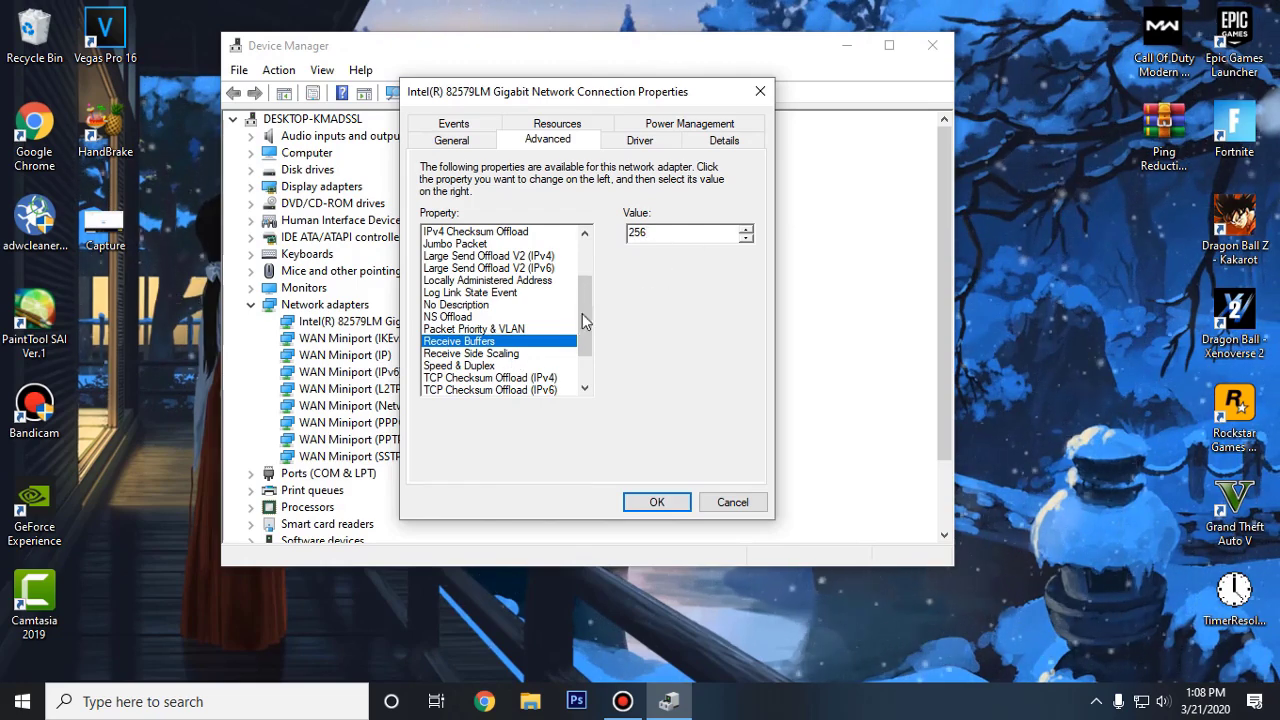
Set Receive Side Scaling to Enabled and Speed & Duplex to 100 Mbps Full Duplex
scroll(488, 327, "down", 2)
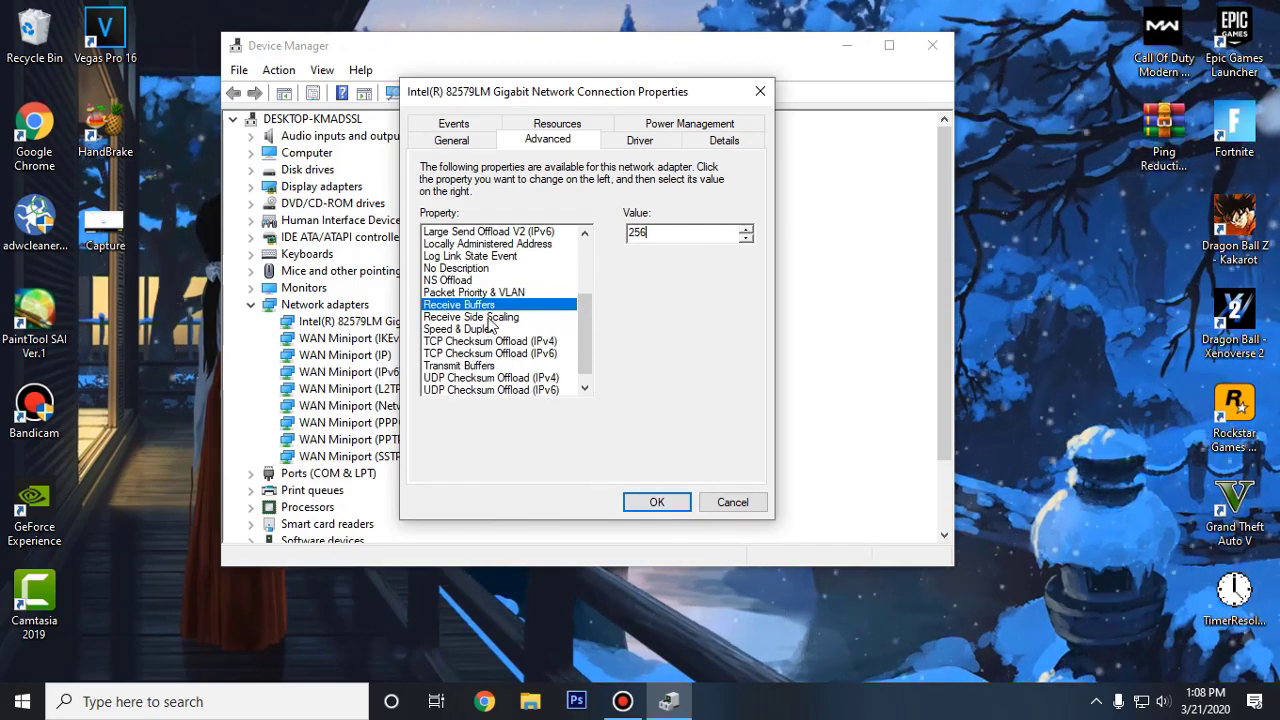
left_click(489, 318)
left_click(698, 234)
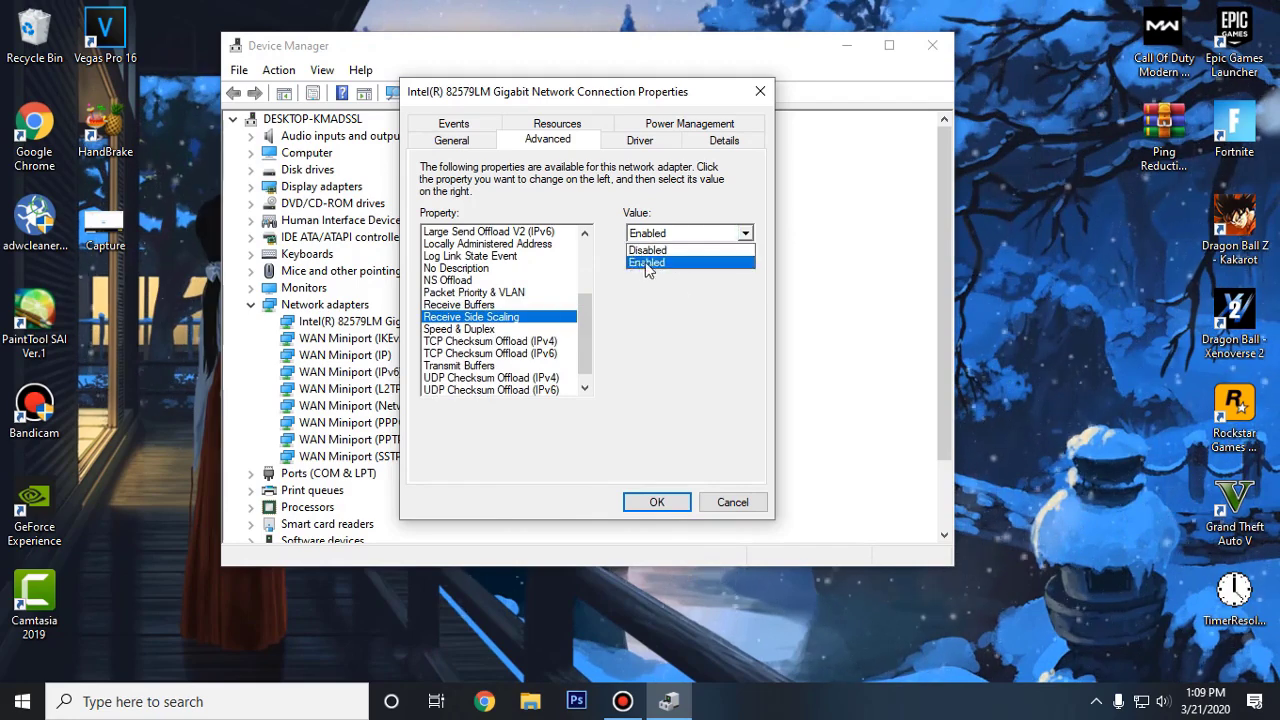
left_click(650, 263)
left_click(465, 330)
left_click(707, 233)
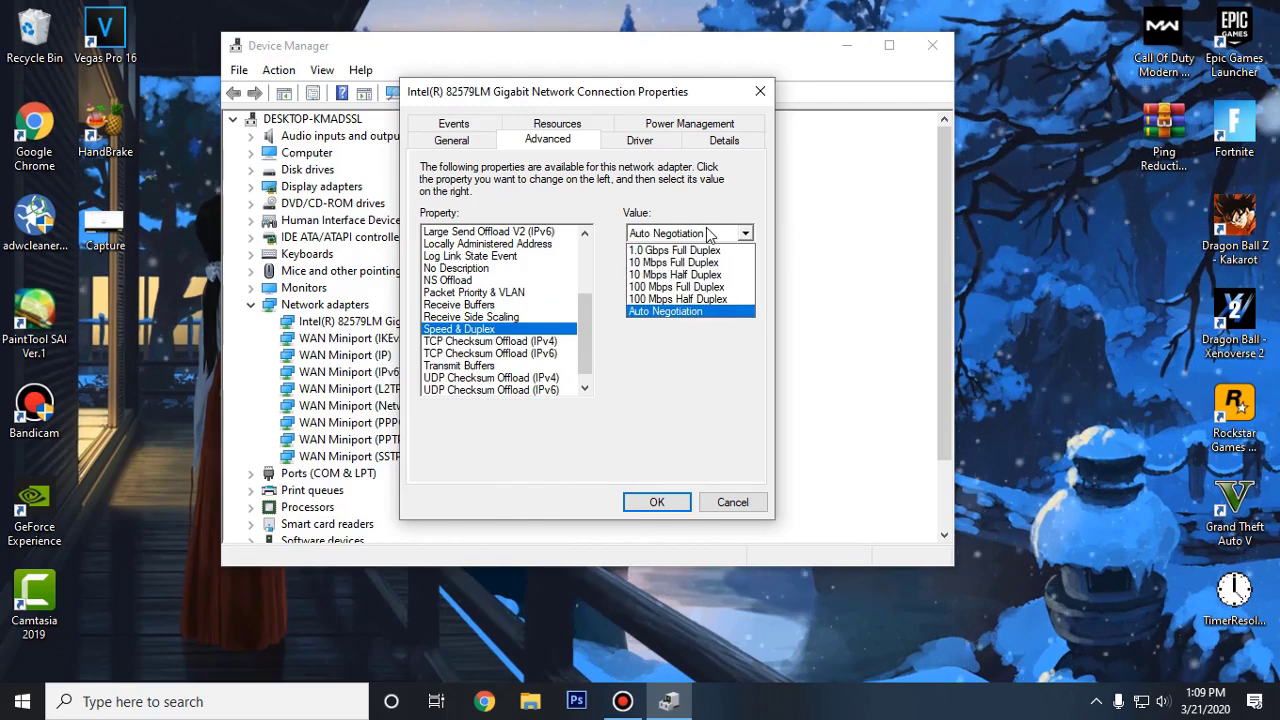
left_click(670, 289)
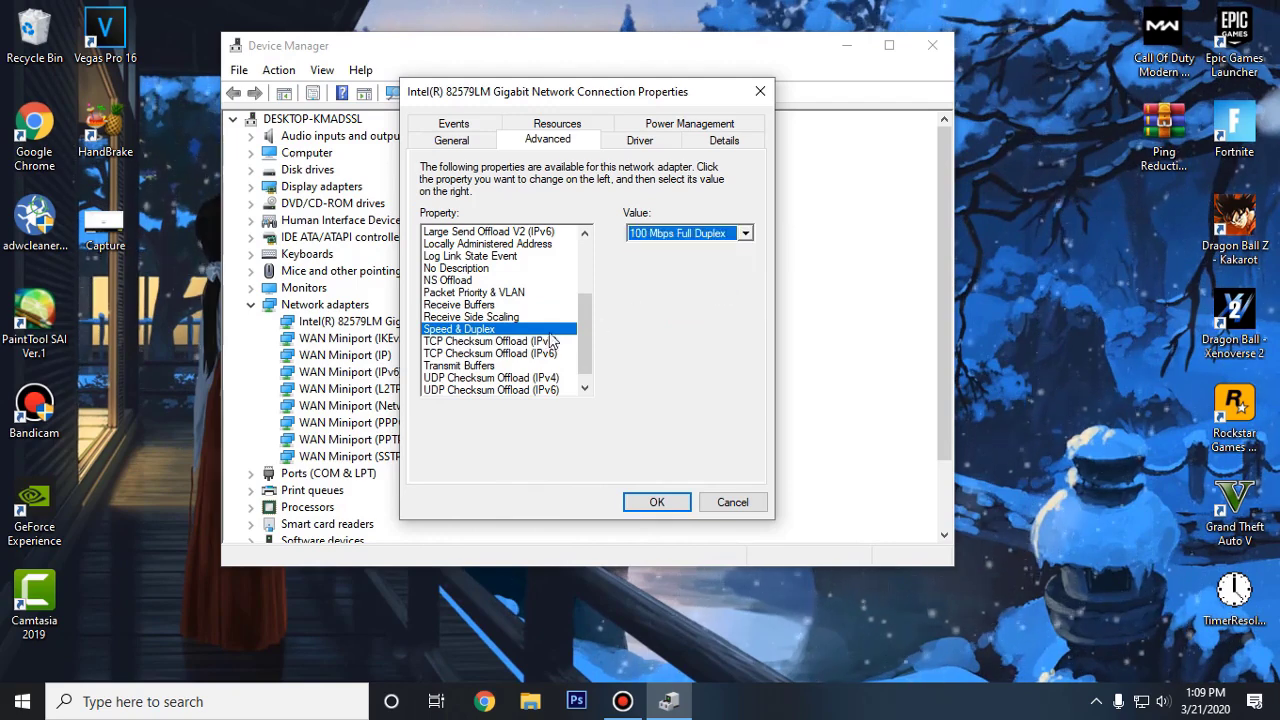
Check the Transmit Buffers and Wait for Link values, apply the adapter settings, and close Device Manager
scroll(503, 370, "down", 1)
left_click(460, 355)
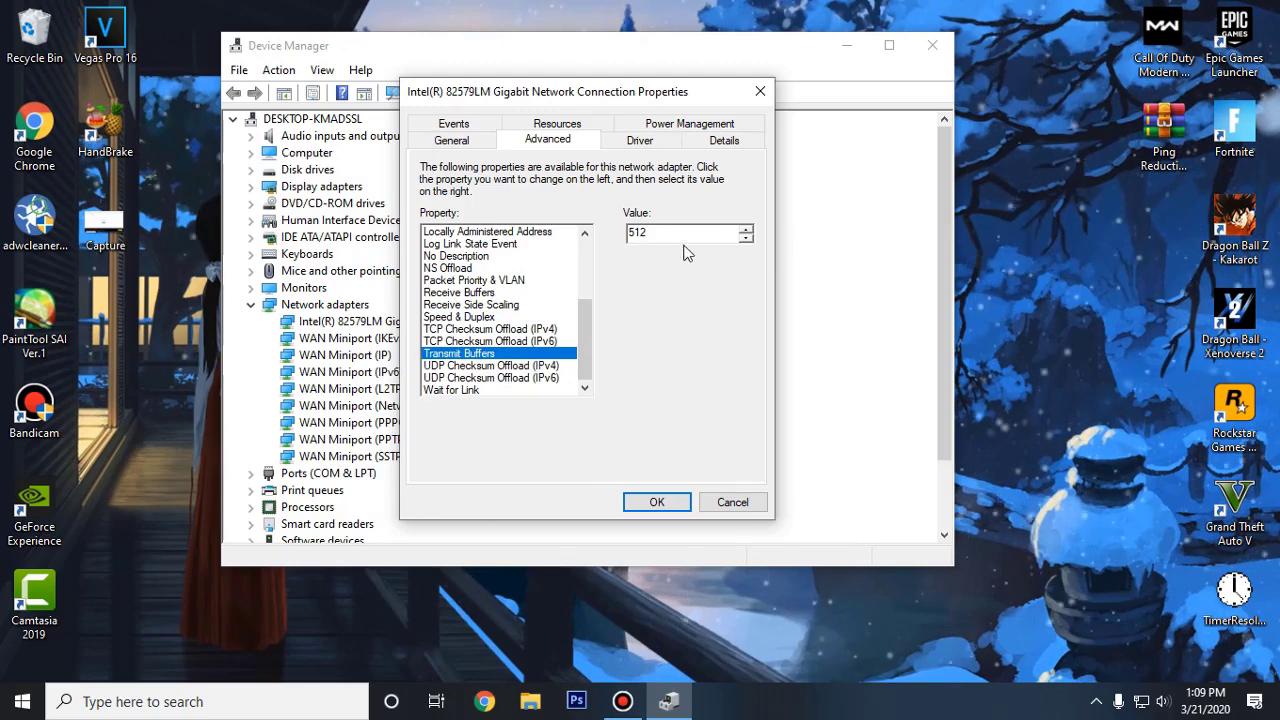
left_click(460, 392)
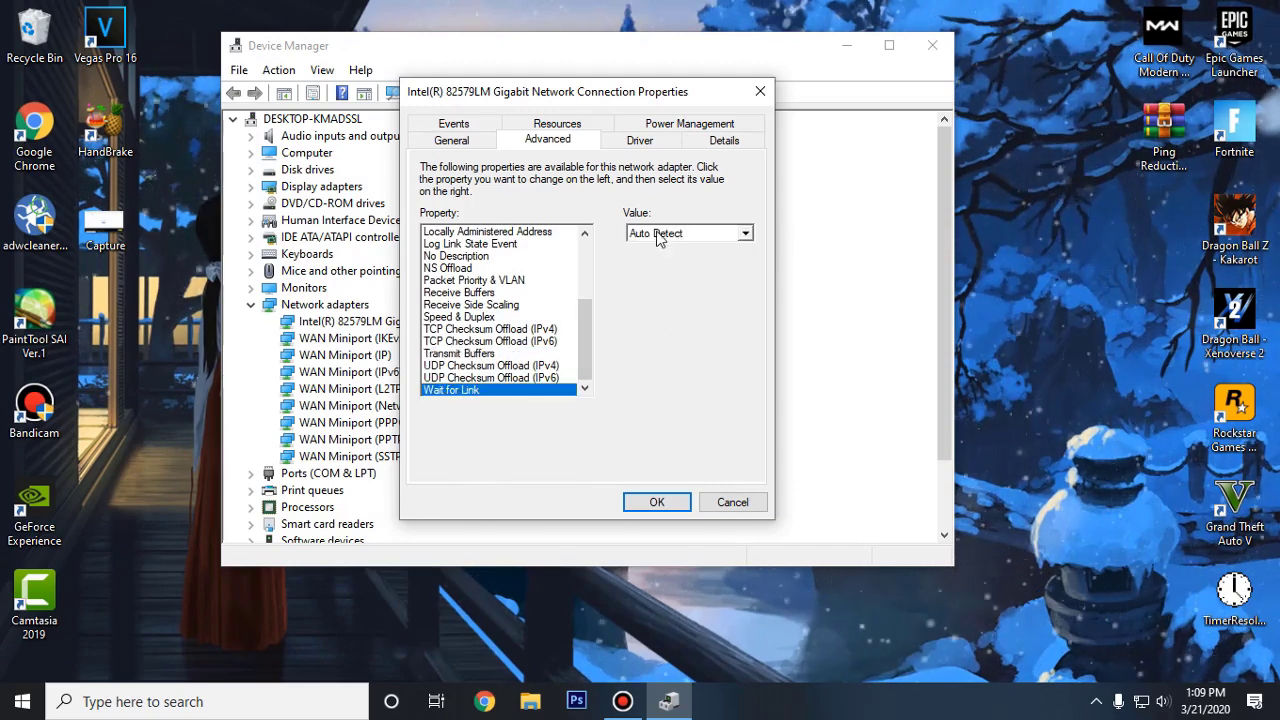
left_click(657, 502)
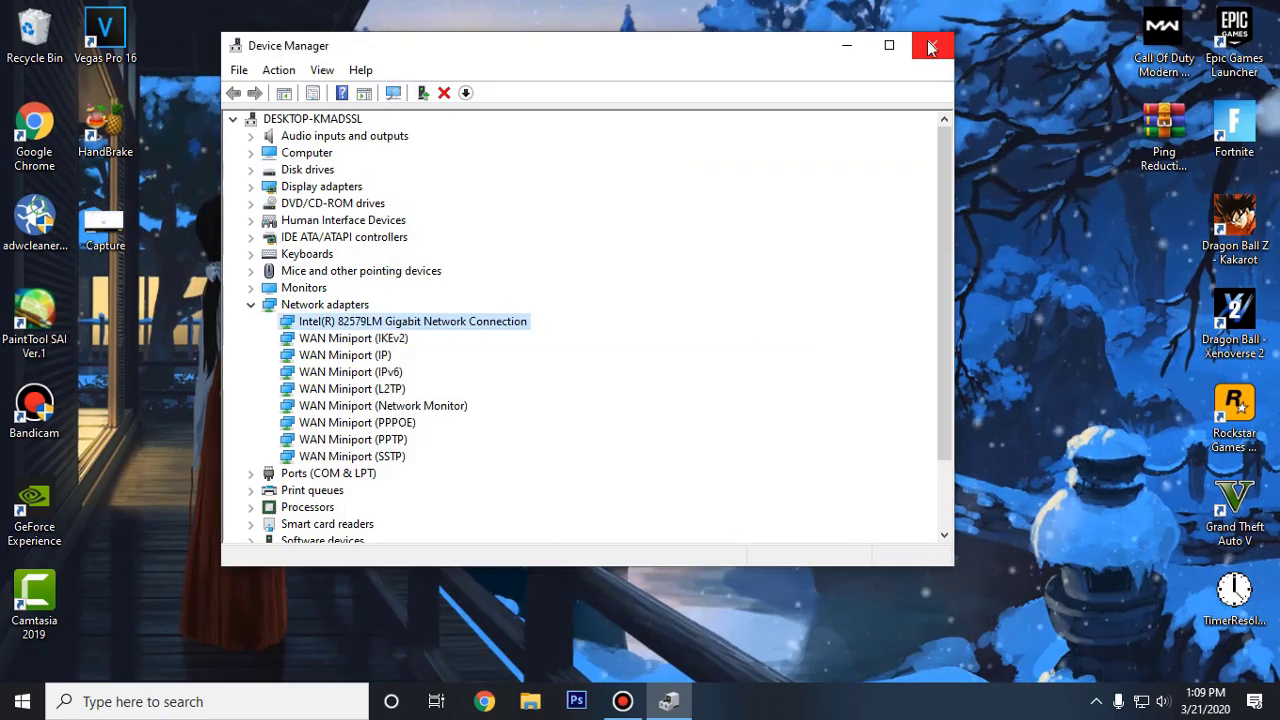
left_click(930, 47)
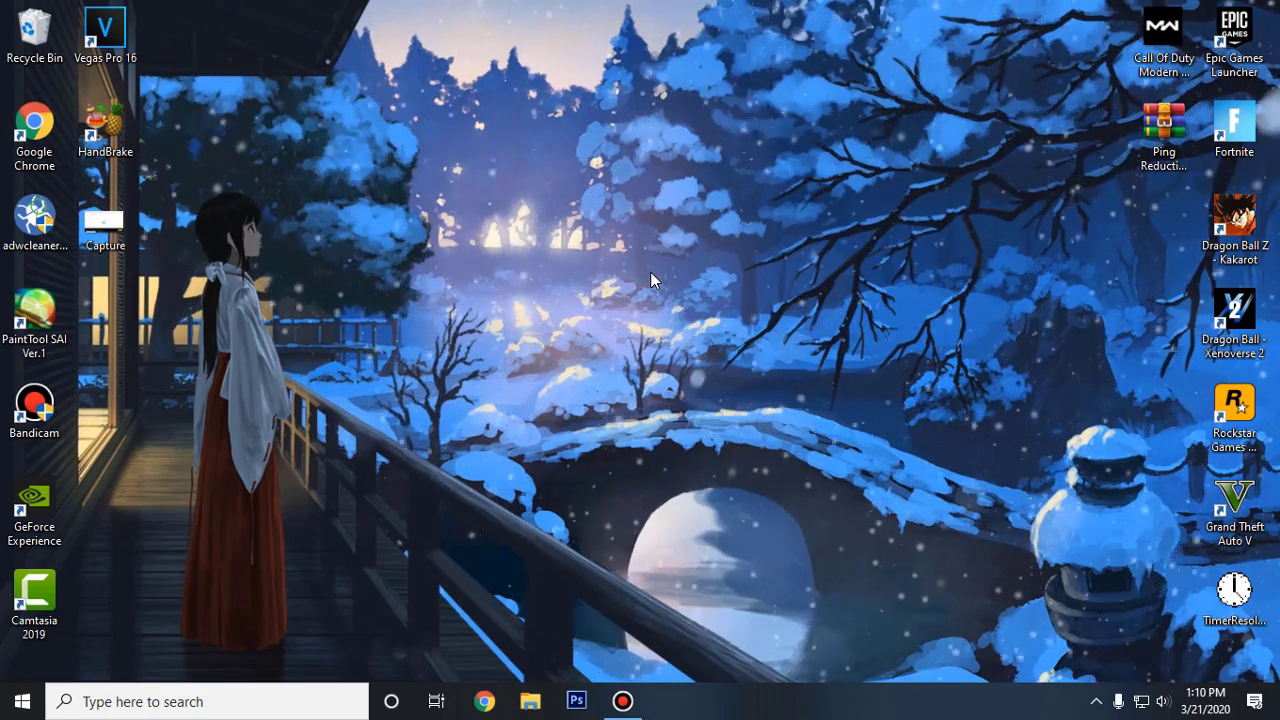
Switch to Discord, look back through the earlier messages in the general-chat channel, and close its window
left_click(1100, 703)
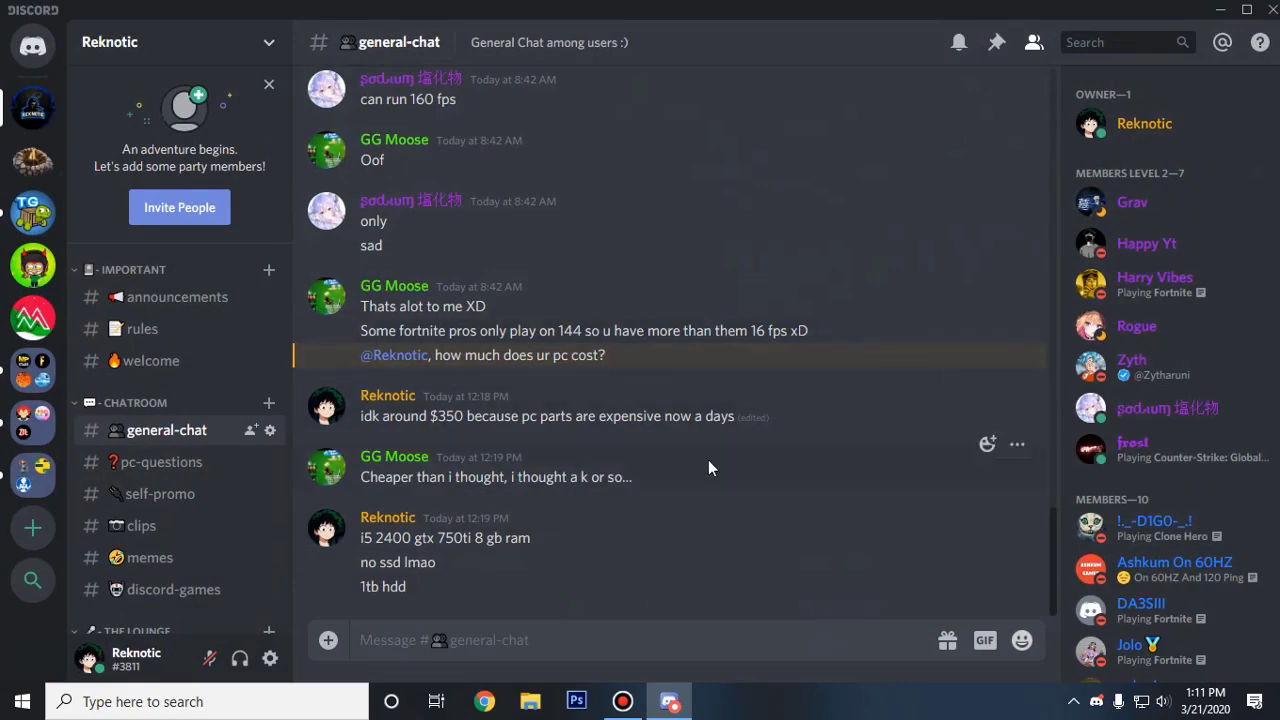
scroll(708, 460, "up", 5)
scroll(635, 411, "down", 6)
scroll(734, 498, "up", 6)
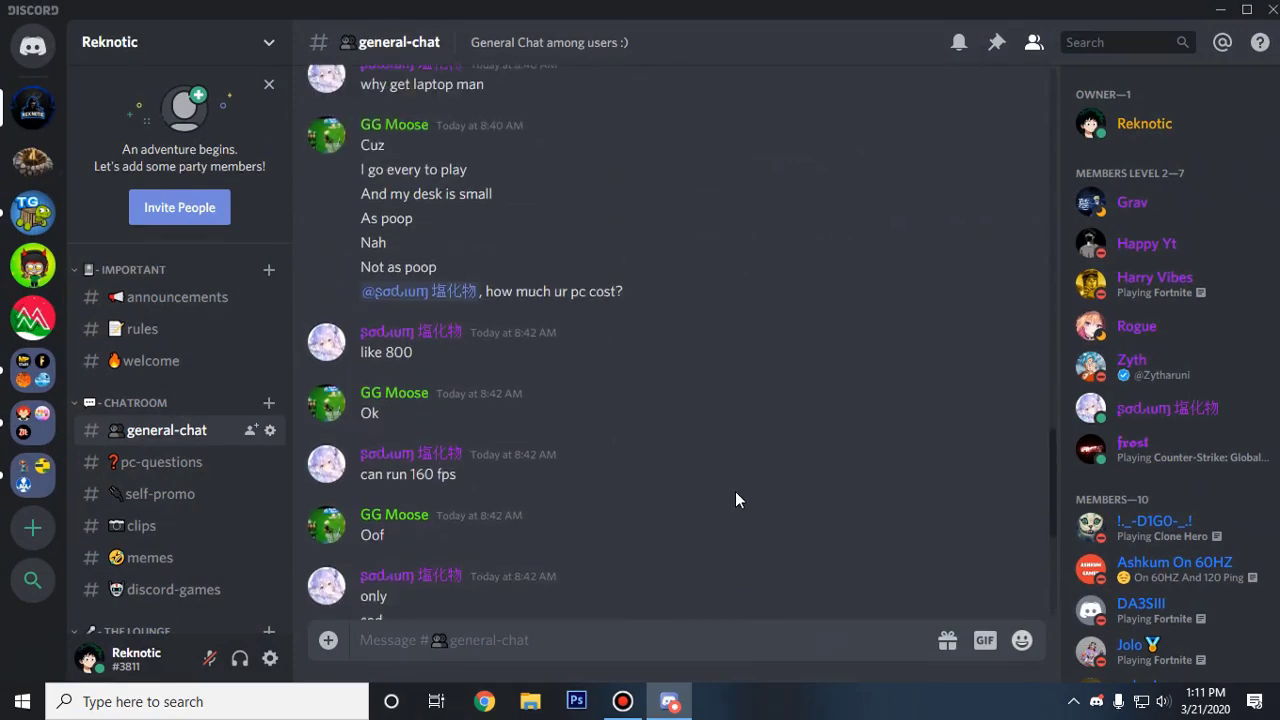
scroll(735, 491, "up", 1)
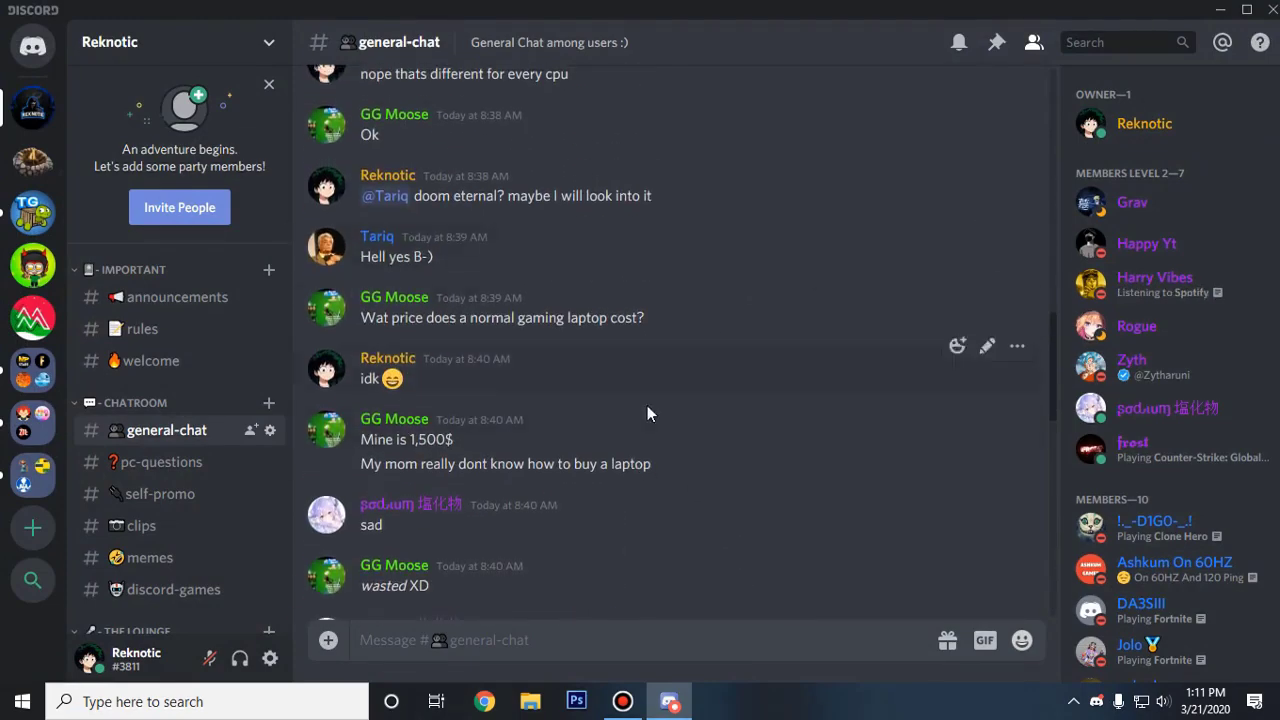
scroll(731, 404, "up", 4)
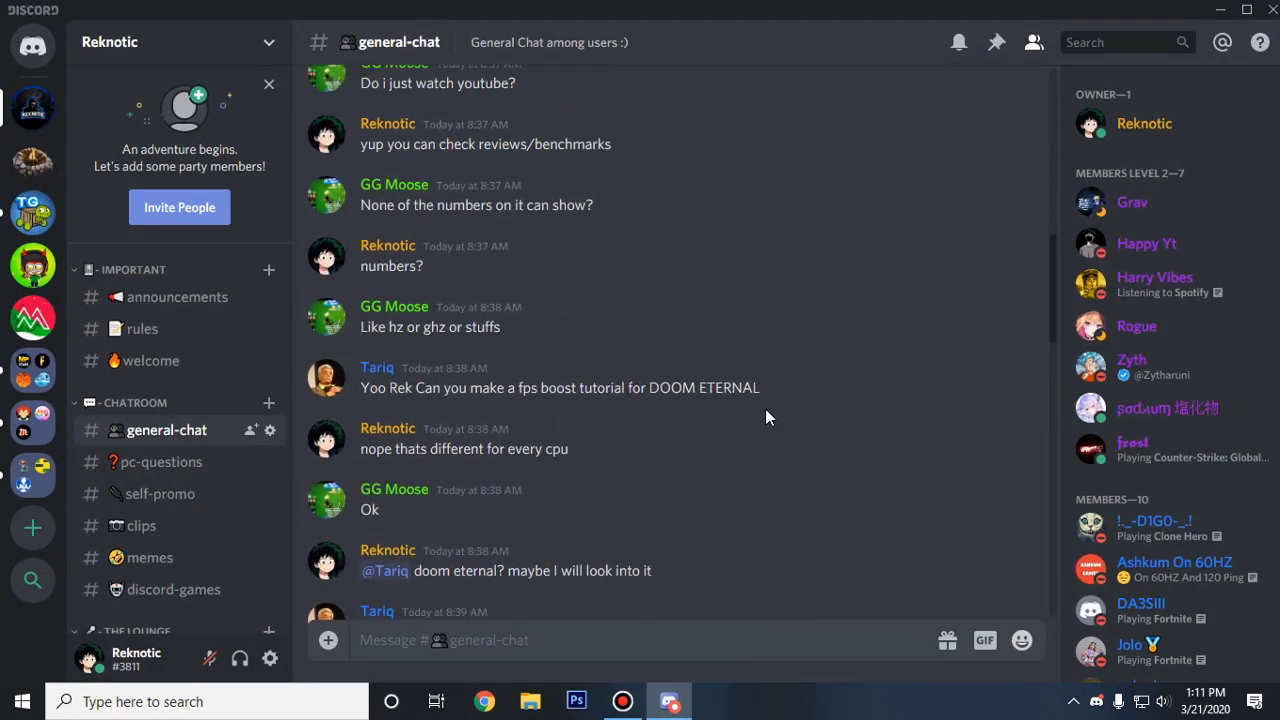
scroll(700, 390, "up", 3)
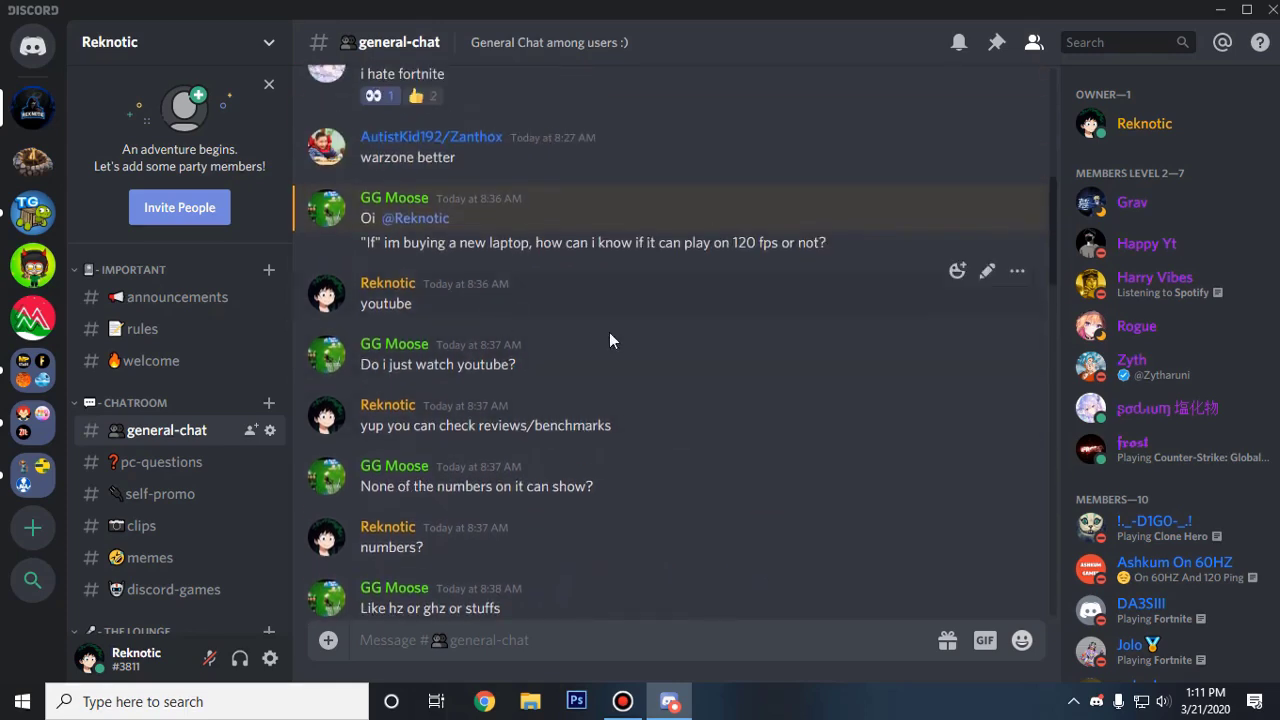
scroll(711, 385, "up", 1)
scroll(711, 389, "up", 3)
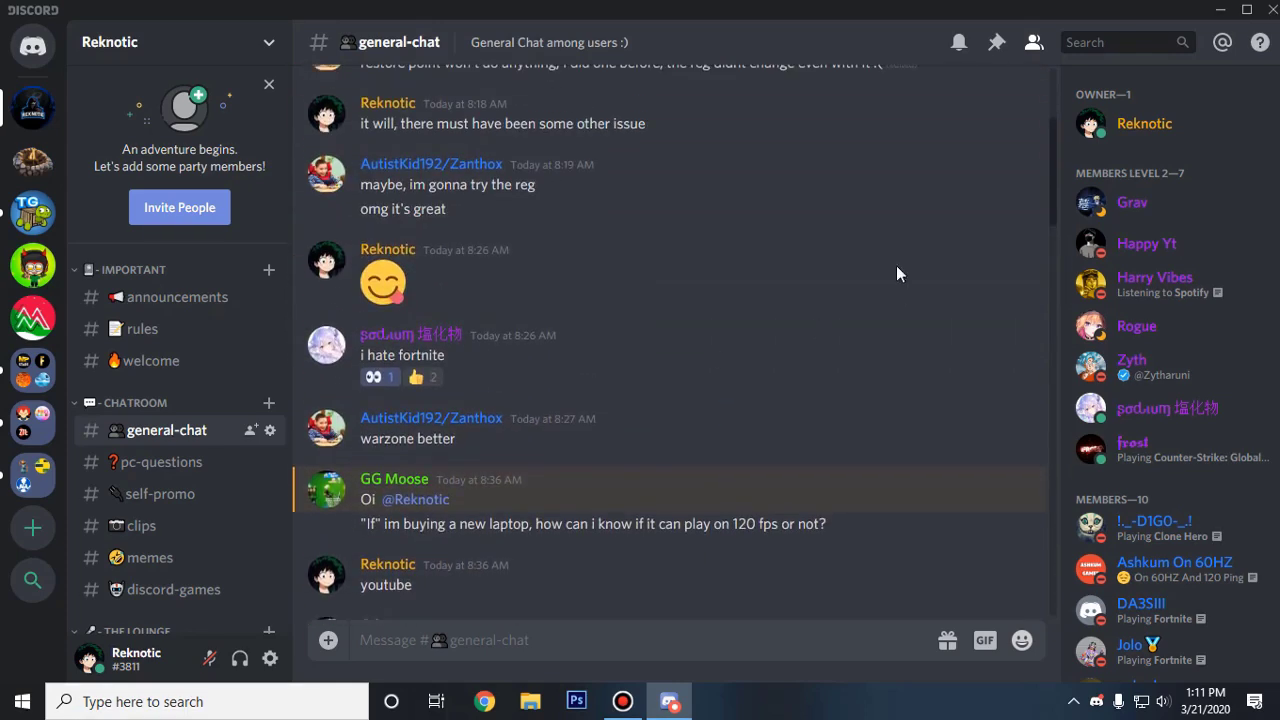
key("alt+F4")
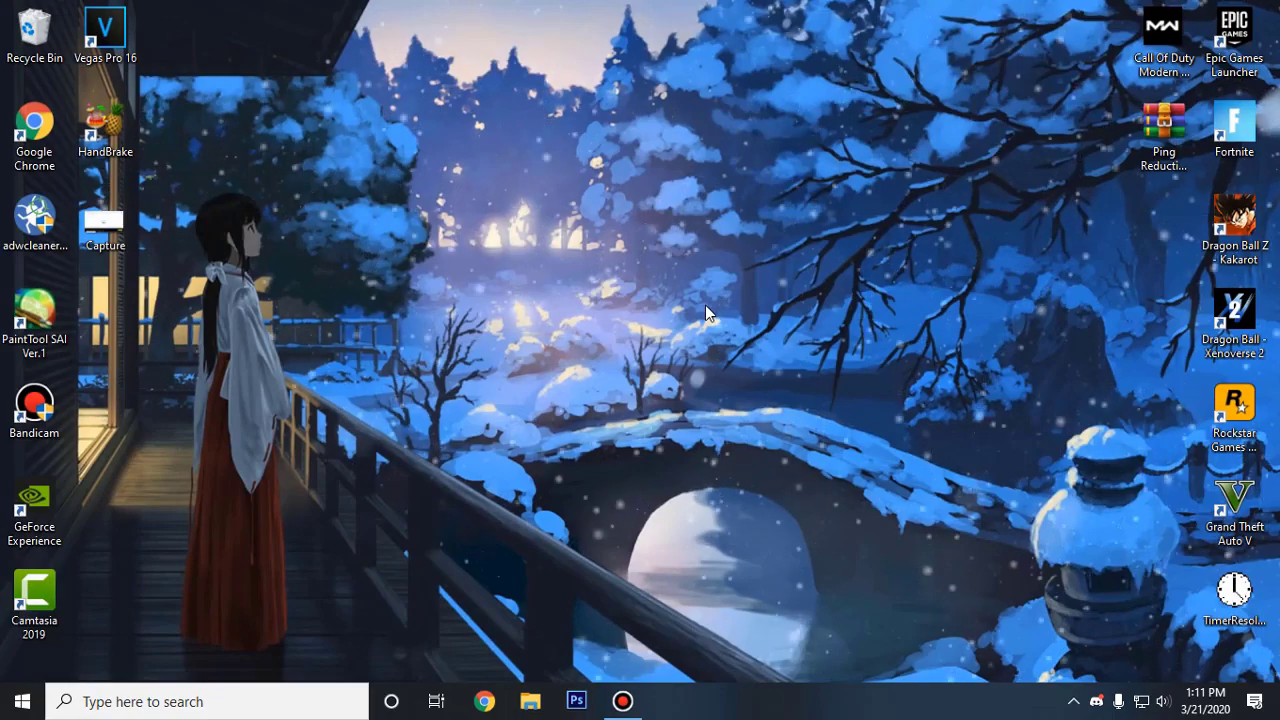